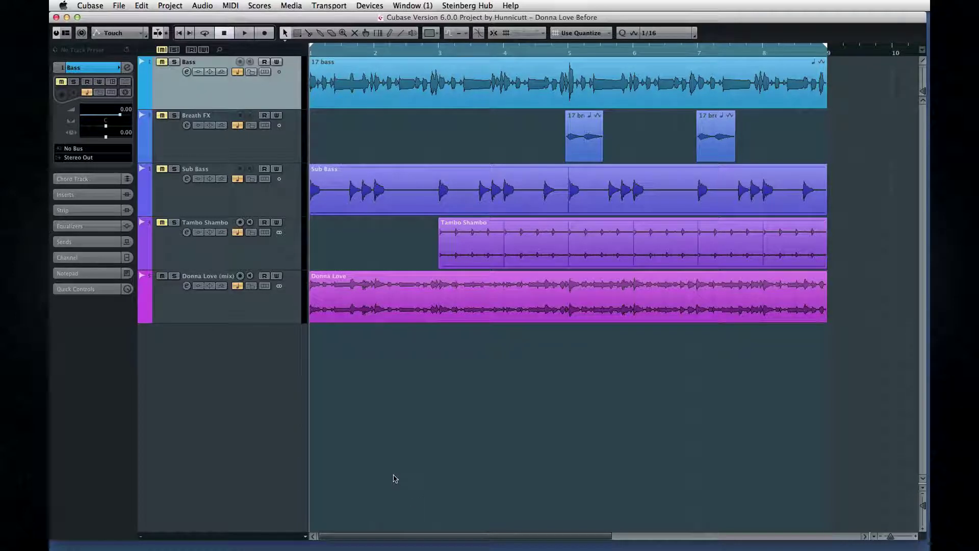
Show the Status Line, Info Line and Overview Line above the tracks.
left_click(70, 35)
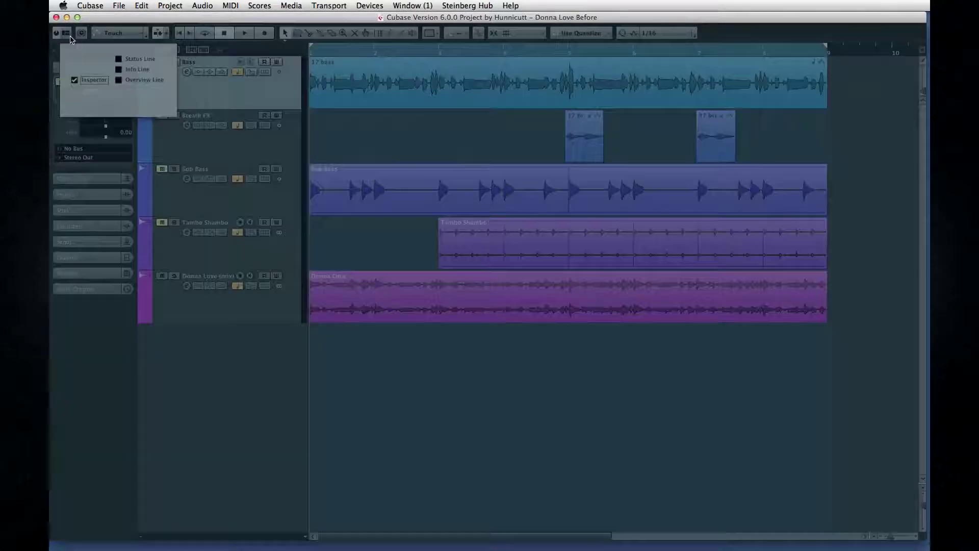
left_click(118, 59)
left_click(118, 69)
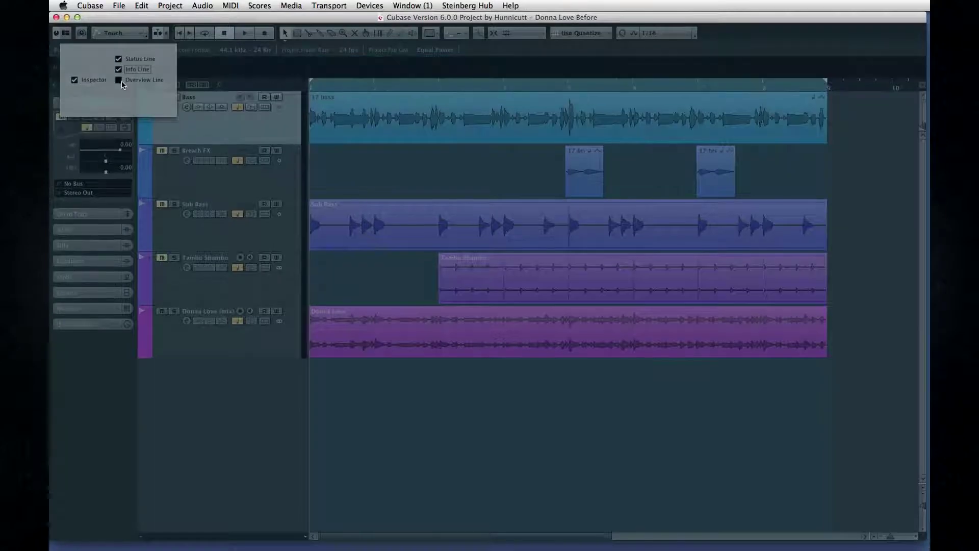
left_click(120, 80)
left_click(348, 384)
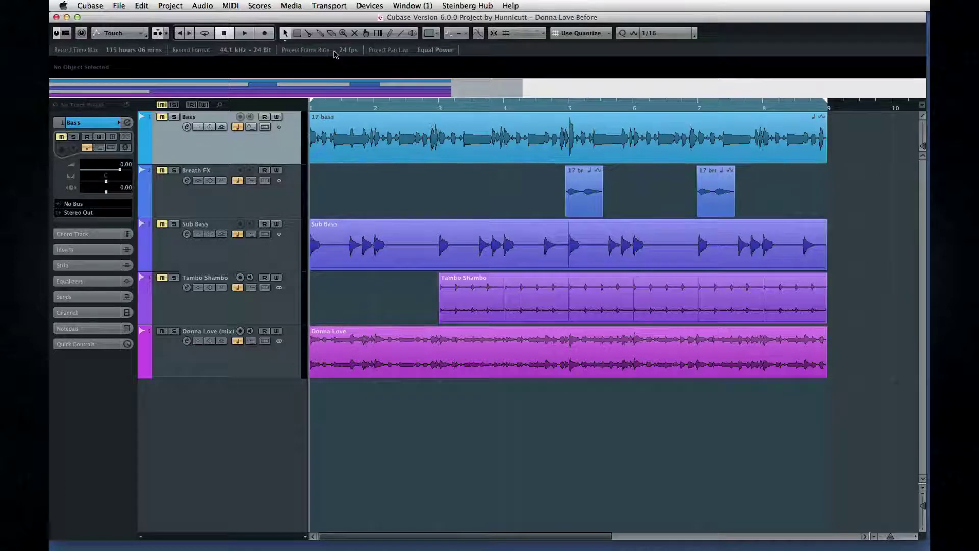
Open Project Setup from the status line's record format field, then close it again.
left_click(198, 52)
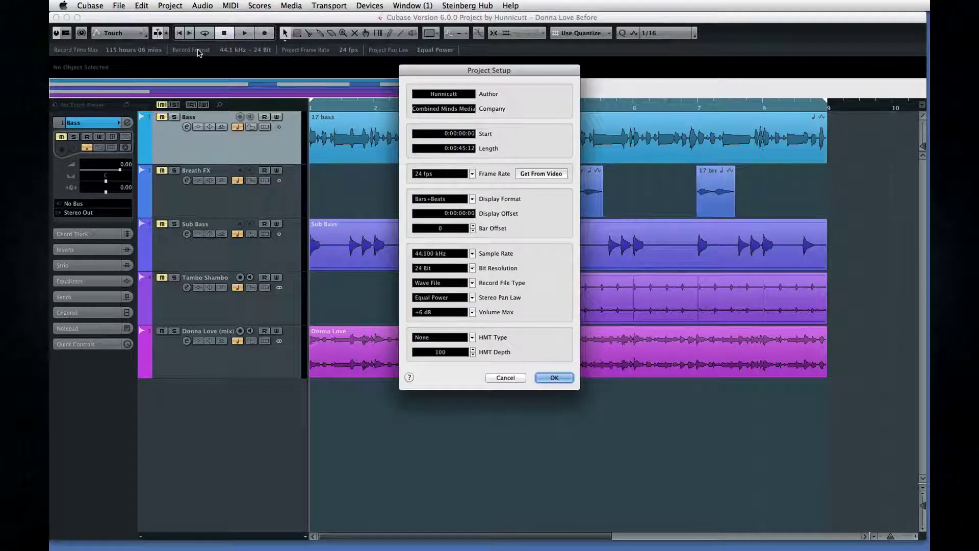
left_click(553, 378)
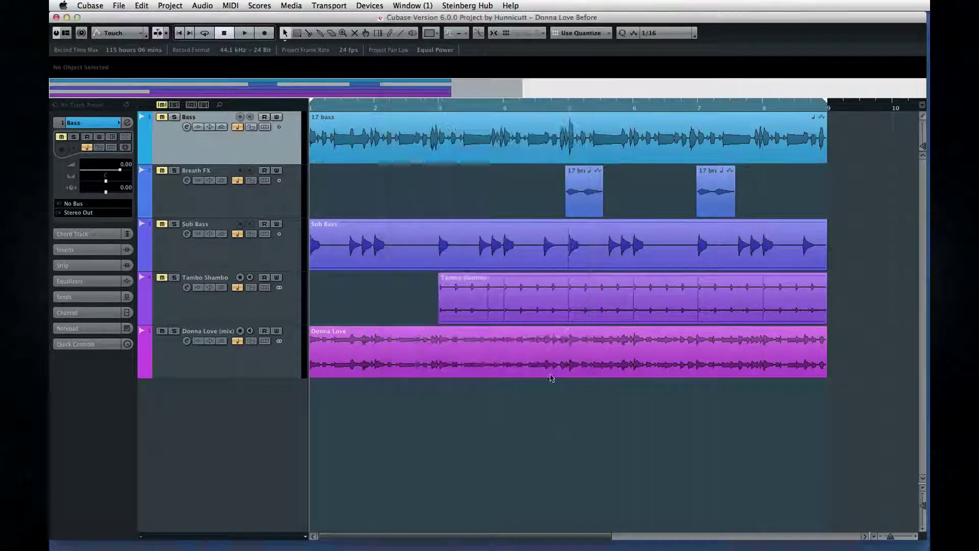
left_click(388, 51)
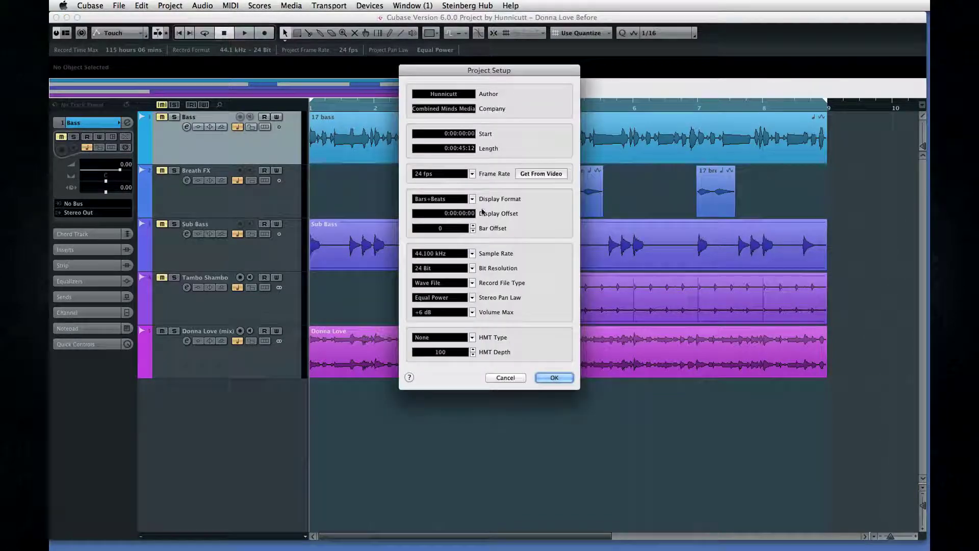
left_click(554, 377)
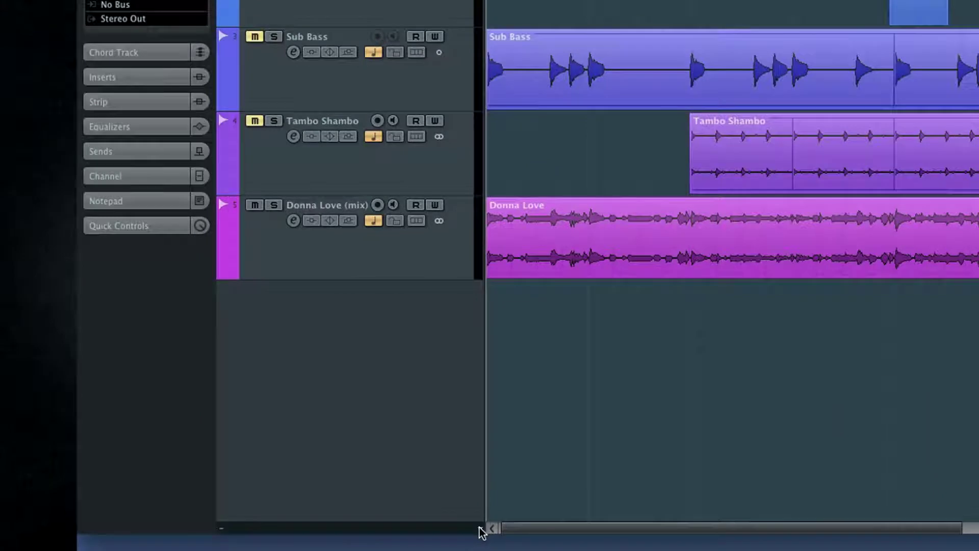
Show track pictures on every track and search the track list for 'ta' to reach Tambo Shambo.
left_click(305, 536)
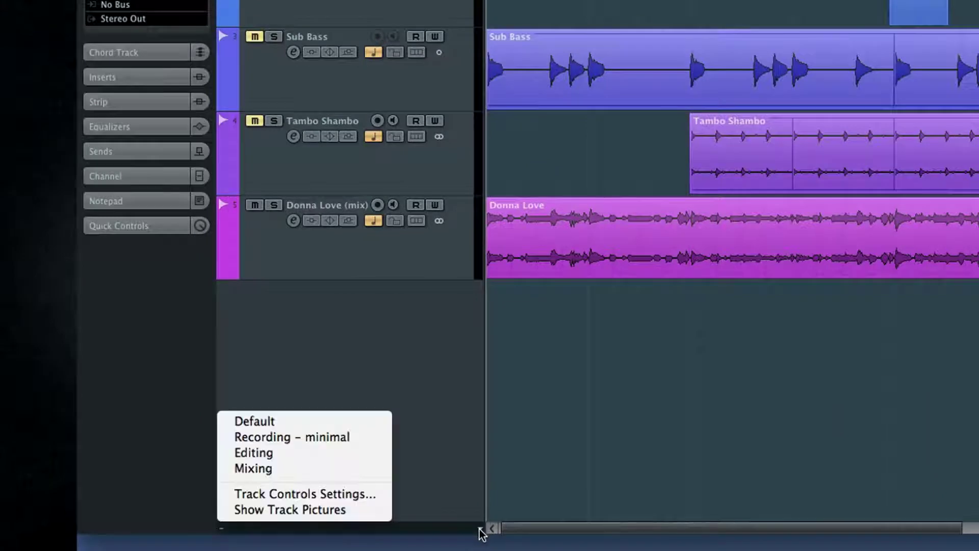
left_click(345, 511)
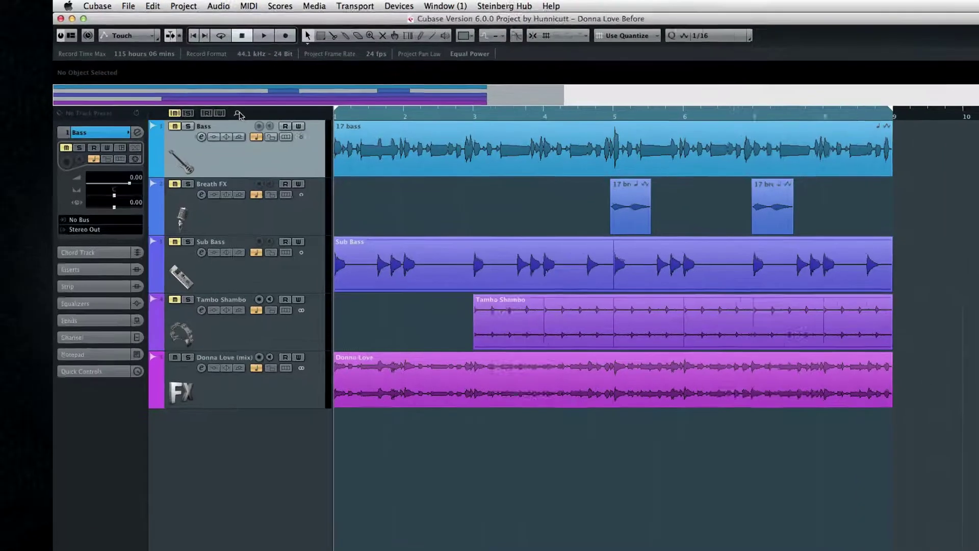
left_click(222, 105)
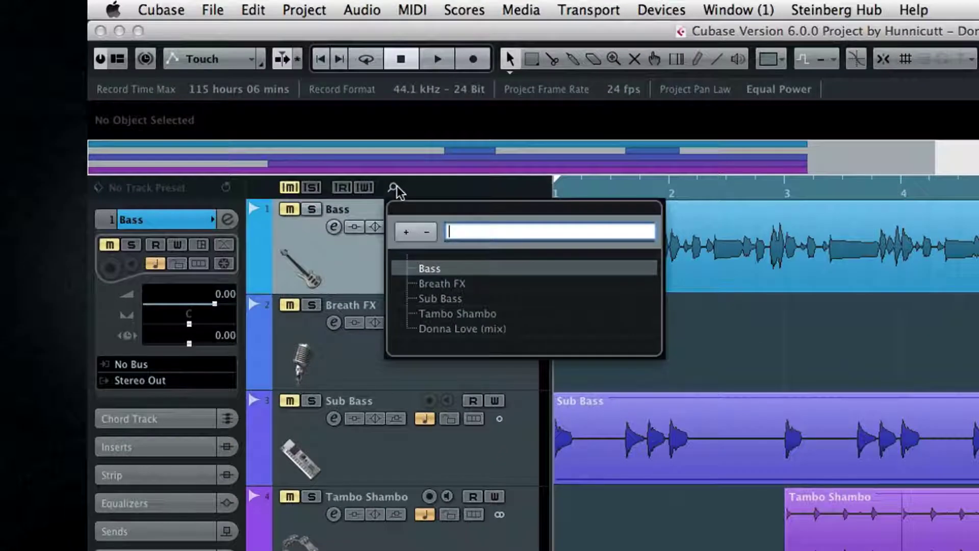
type("tambo")
key("Return")
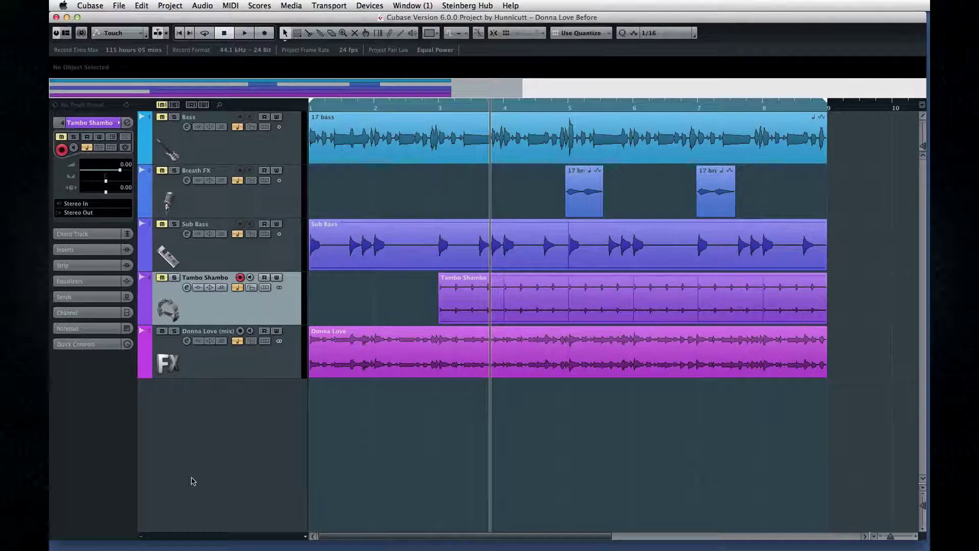
Bring up the Transport panel with F2, adjust its output level and move the position back to about bar 3.
key("F2")
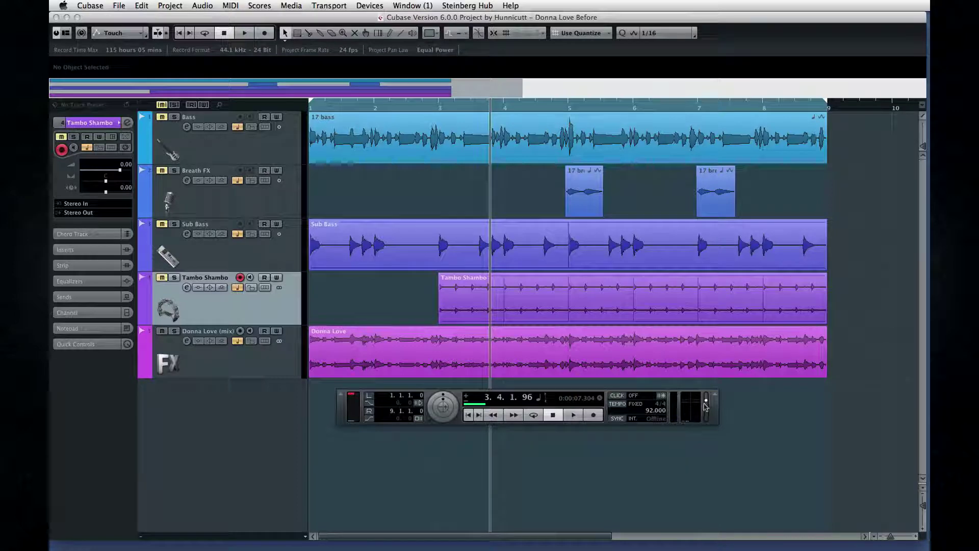
mouse_move(706, 406)
left_mouse_down()
mouse_move(721, 390)
mouse_move(722, 426)
mouse_move(721, 375)
mouse_move(720, 393)
left_mouse_up()
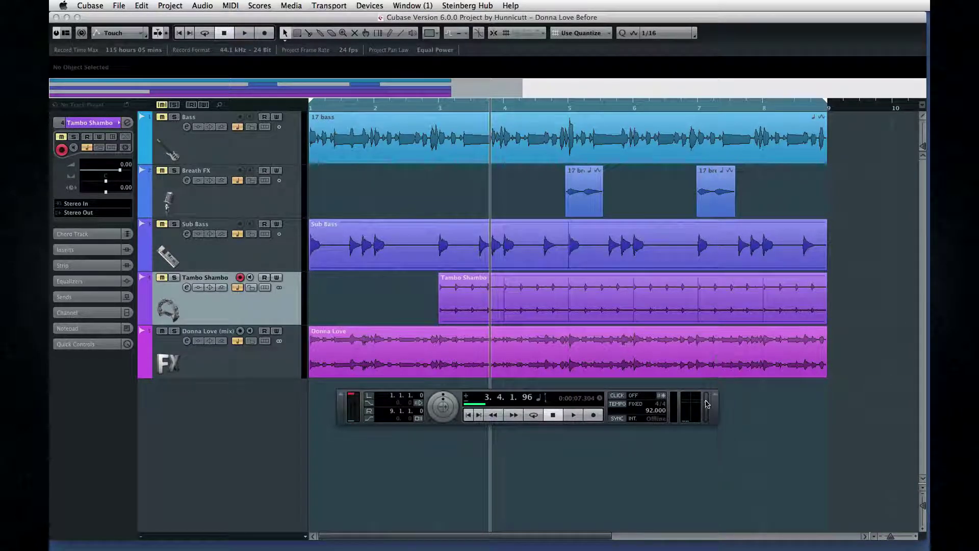
left_click_drag(484, 407, 527, 376)
left_click(527, 397)
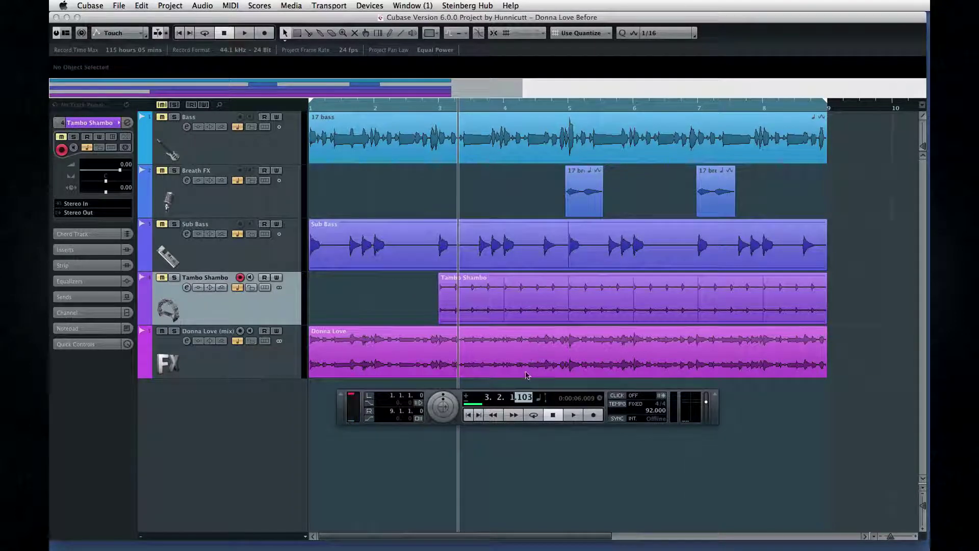
Edit the playback position's beat value and drag the left locator's start bar.
left_click(502, 397)
scroll(502, 397, "up", 7)
scroll(503, 399, "down", 10)
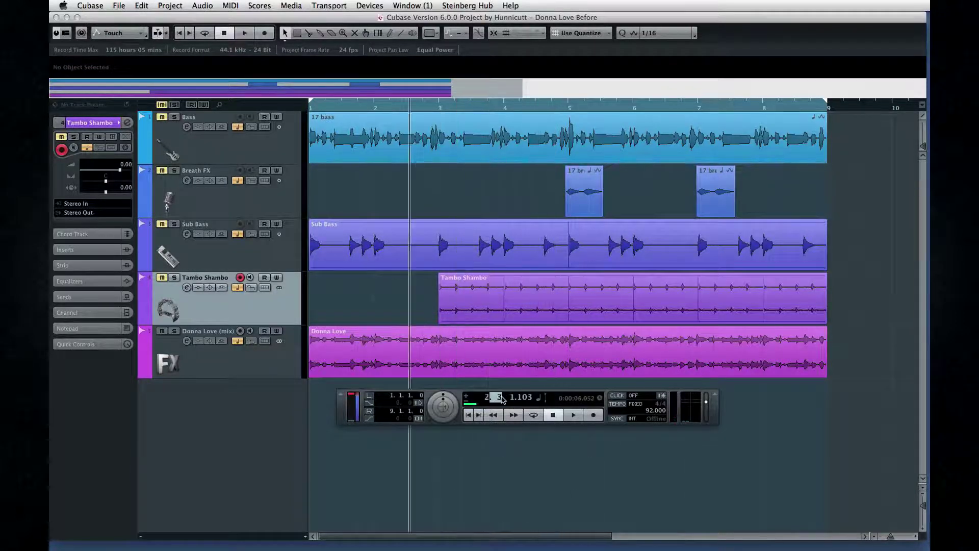
left_click(399, 396)
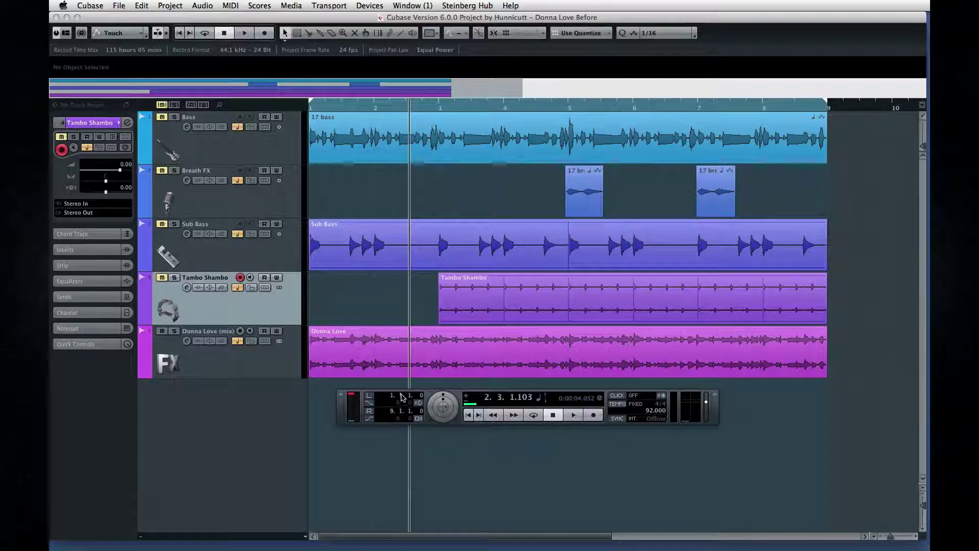
mouse_move(399, 396)
left_mouse_down()
mouse_move(401, 375)
mouse_move(400, 434)
mouse_move(401, 413)
left_mouse_up()
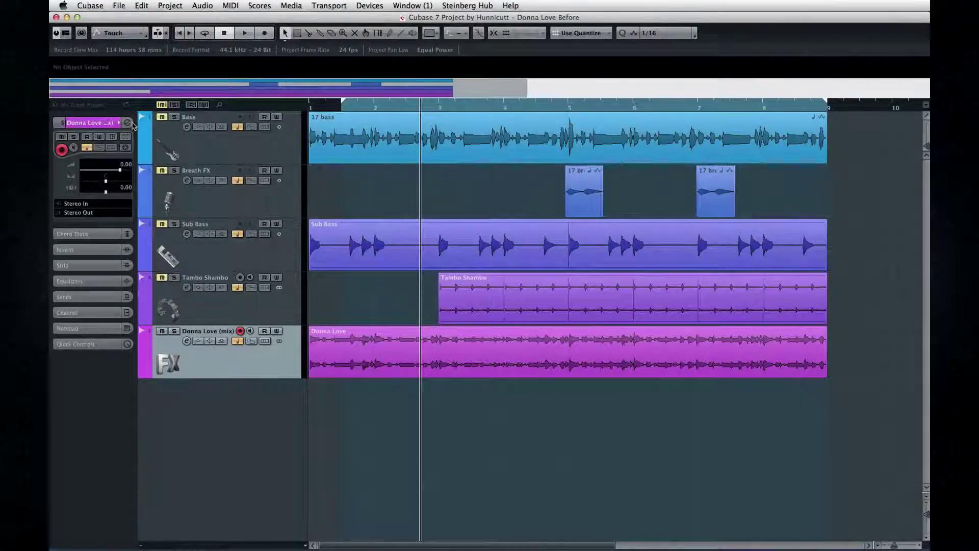
Bring up the Key Commands dialog and check the available Add Track types.
left_click(119, 6)
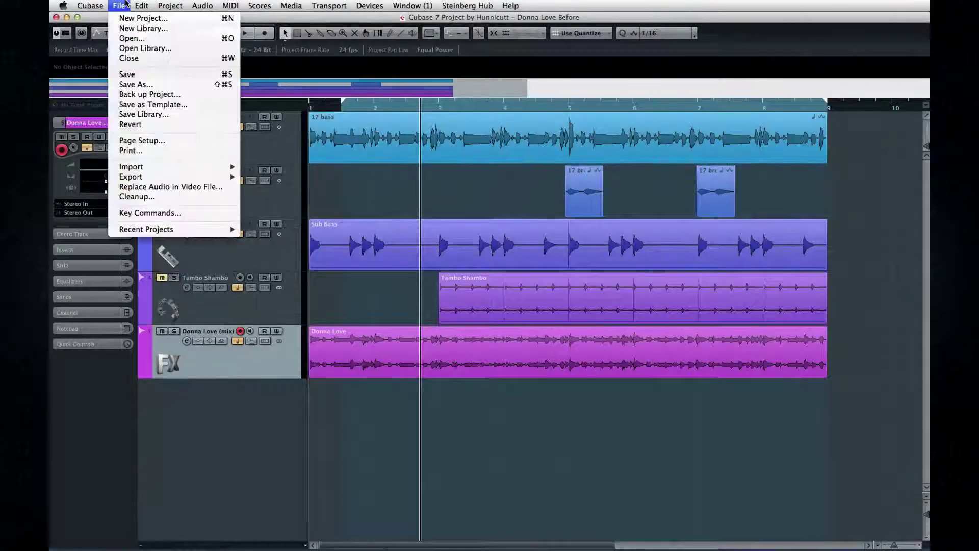
left_click(136, 214)
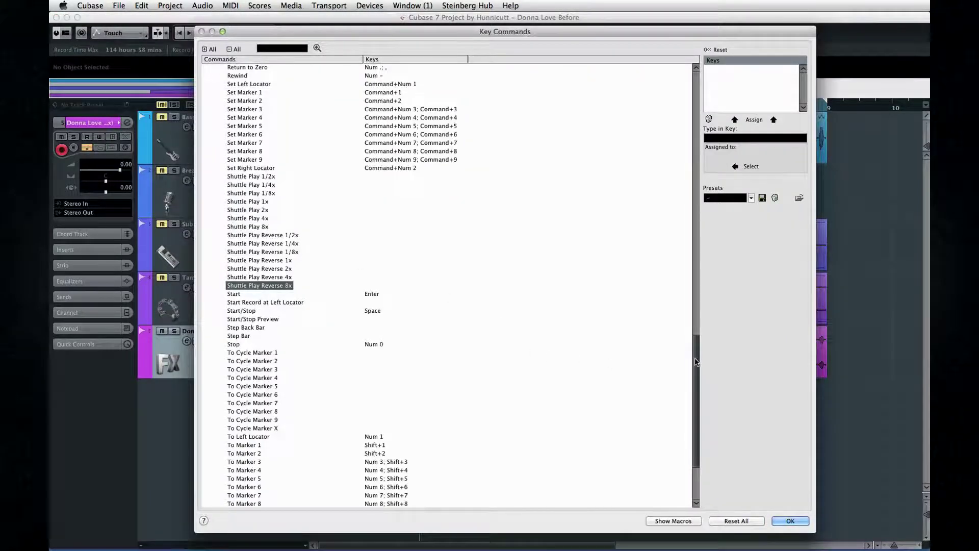
left_click_drag(696, 363, 700, 78)
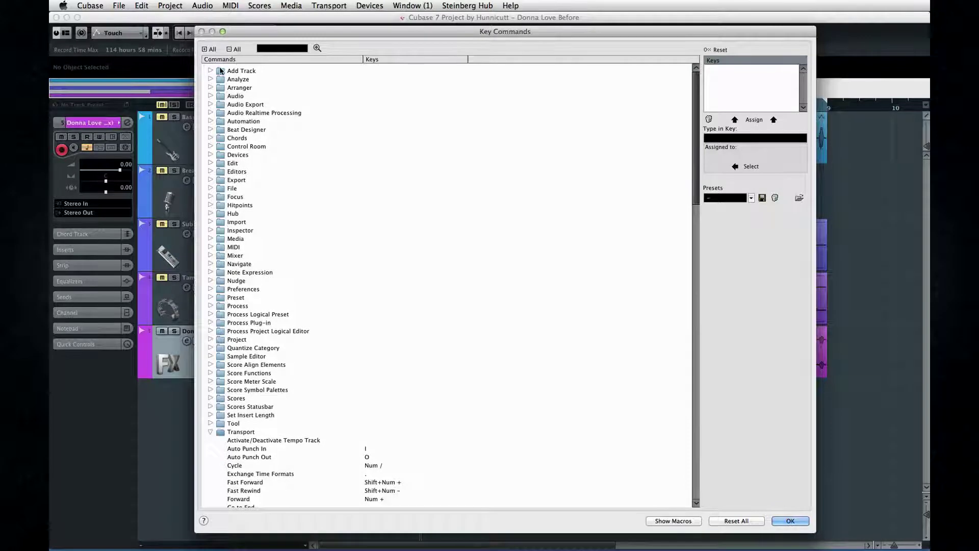
left_click(172, 7)
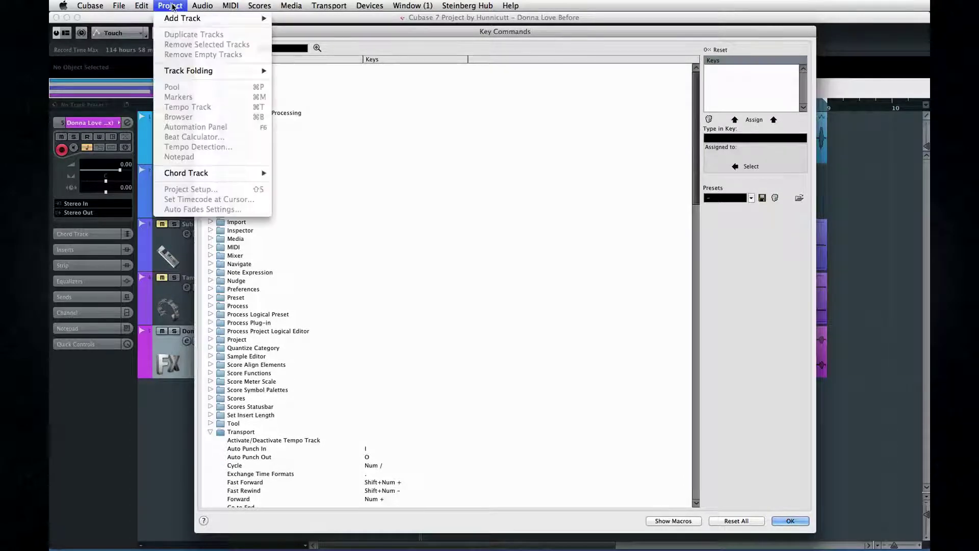
mouse_move(174, 19)
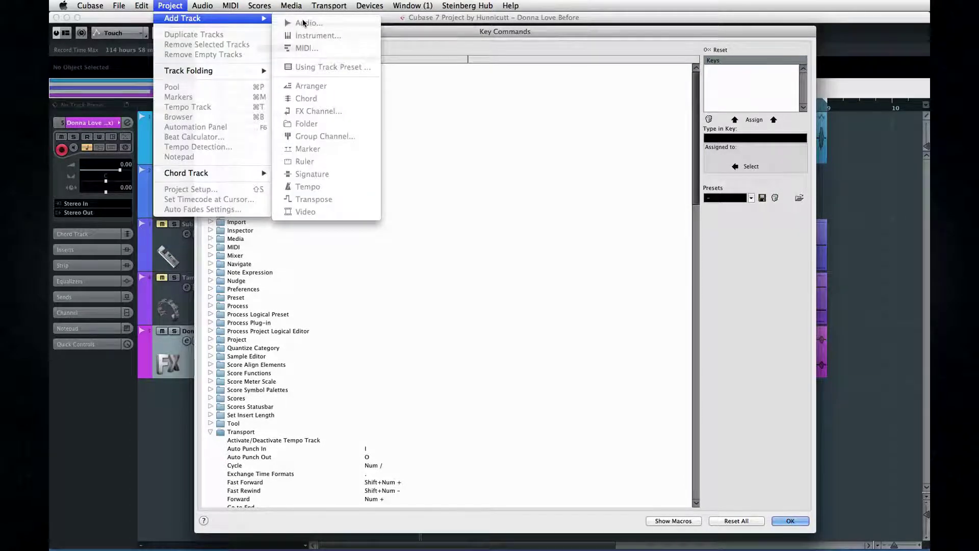
Assign F14 to the Add Track – Audio Mono command and confirm with OK.
left_click(384, 124)
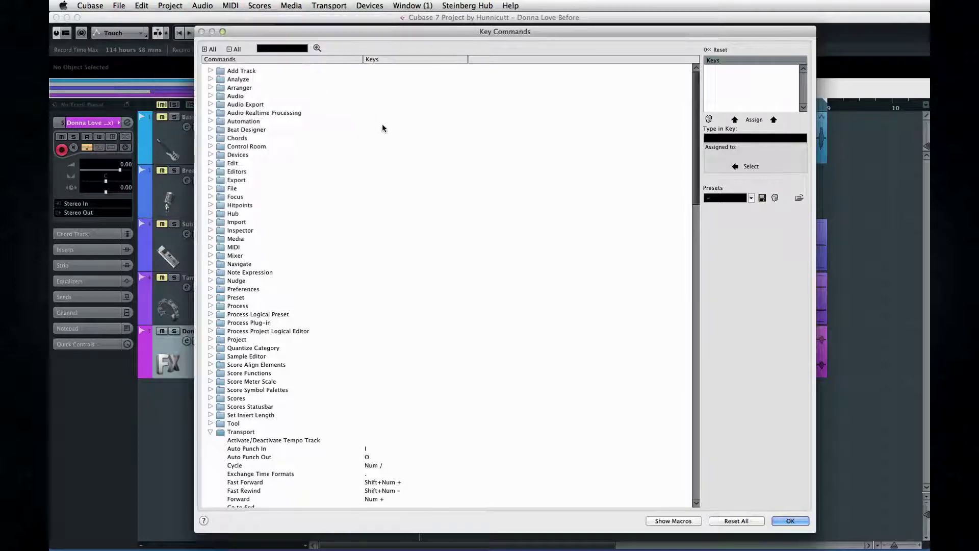
left_click(210, 71)
left_click(238, 97)
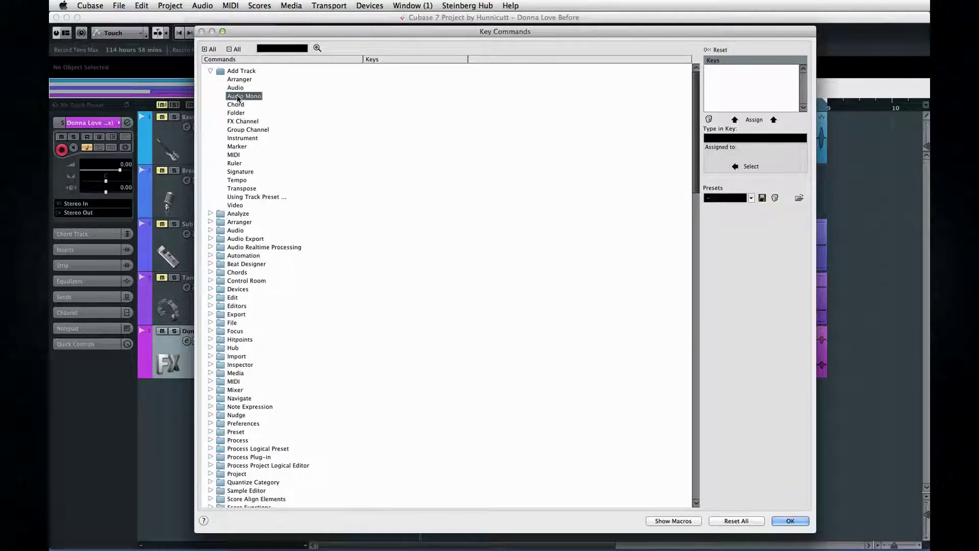
left_click(741, 142)
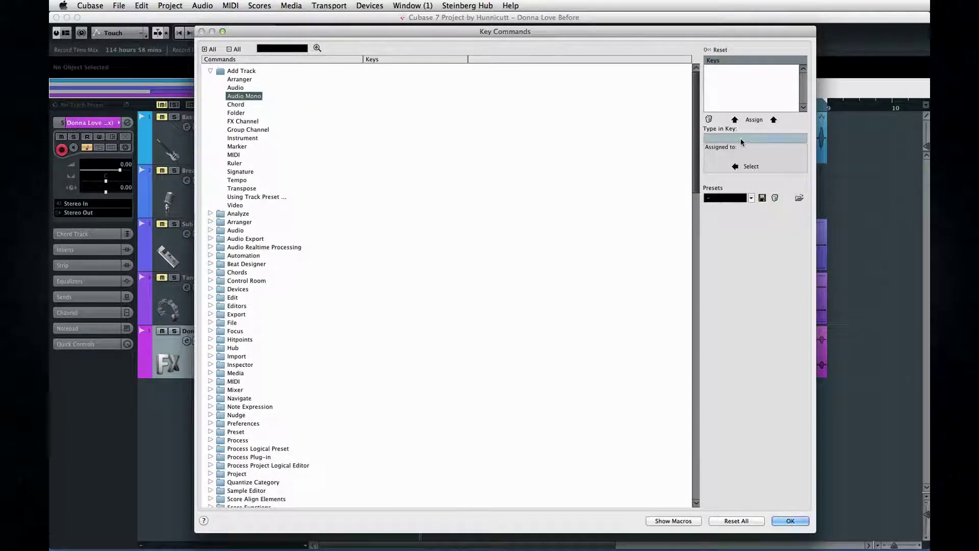
key("F14")
left_click(754, 120)
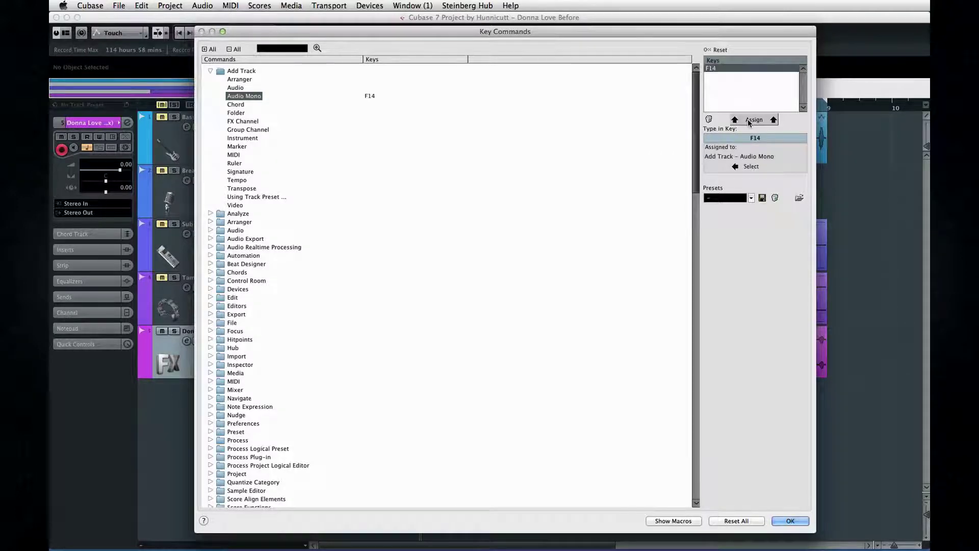
left_click(790, 520)
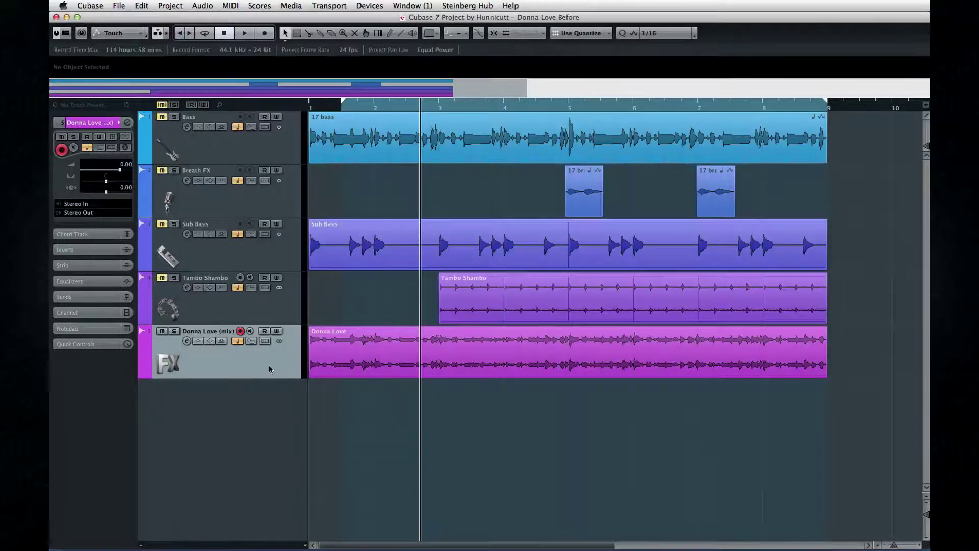
Add mono audio tracks with F14 and load EnvelopeShaper into the Drums strip's transient slot.
key("F14")
key("F14")
key("F14")
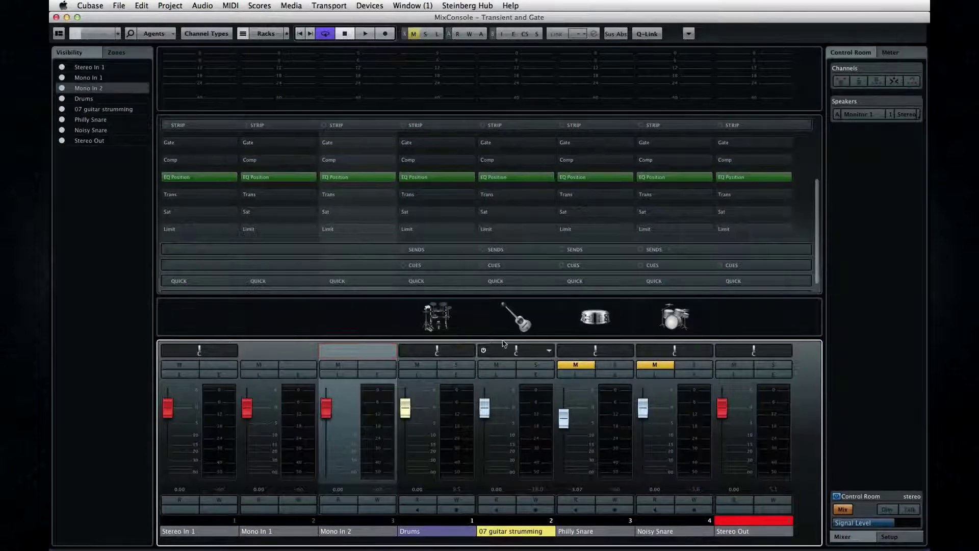
left_click(469, 196)
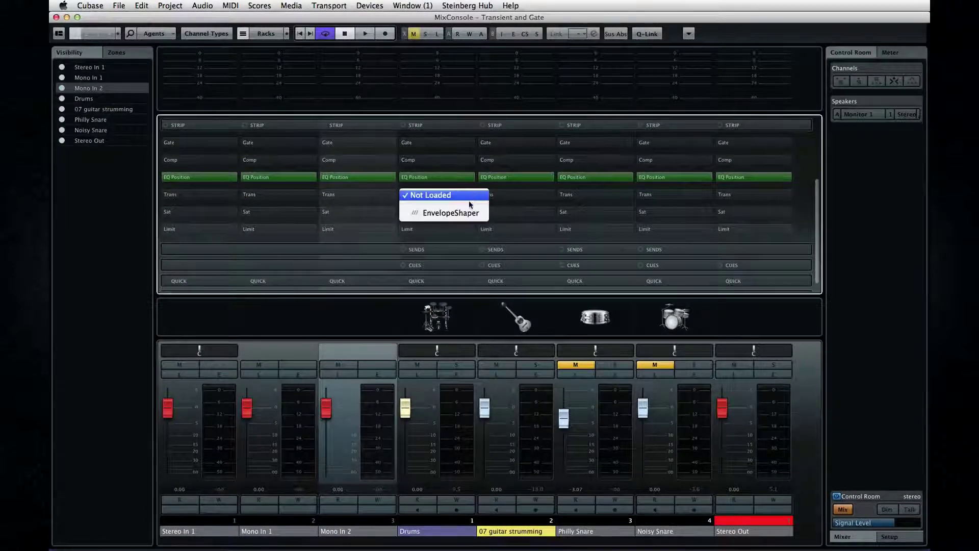
left_click(465, 213)
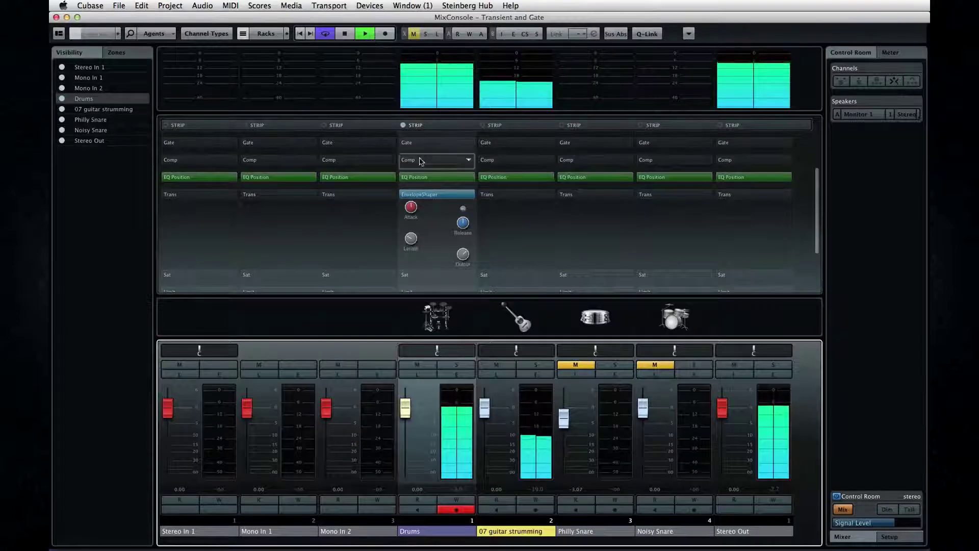
Boost the Drums EnvelopeShaper attack, pull it back to about 3.4 dB, and adjust the release.
mouse_move(411, 207)
left_click_drag(411, 206, 408, 184)
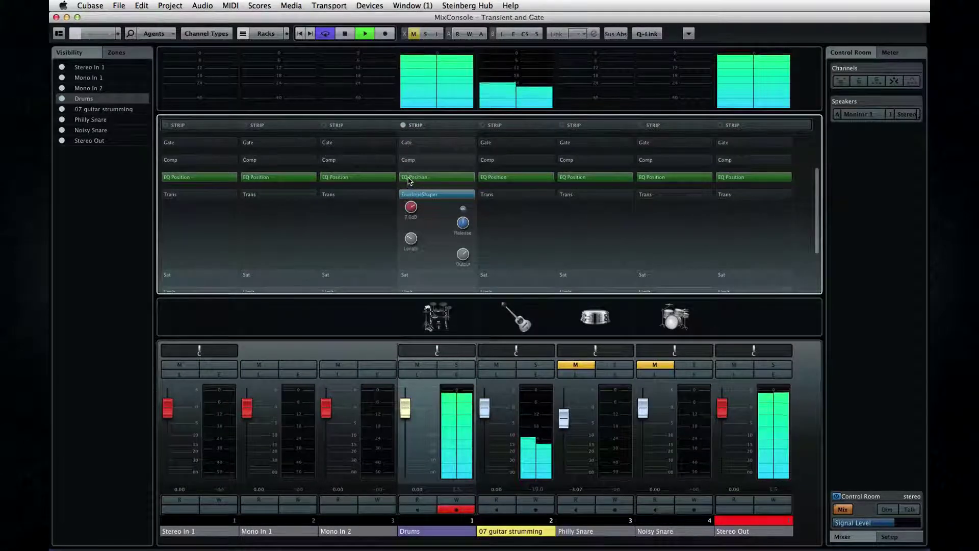
mouse_move(409, 235)
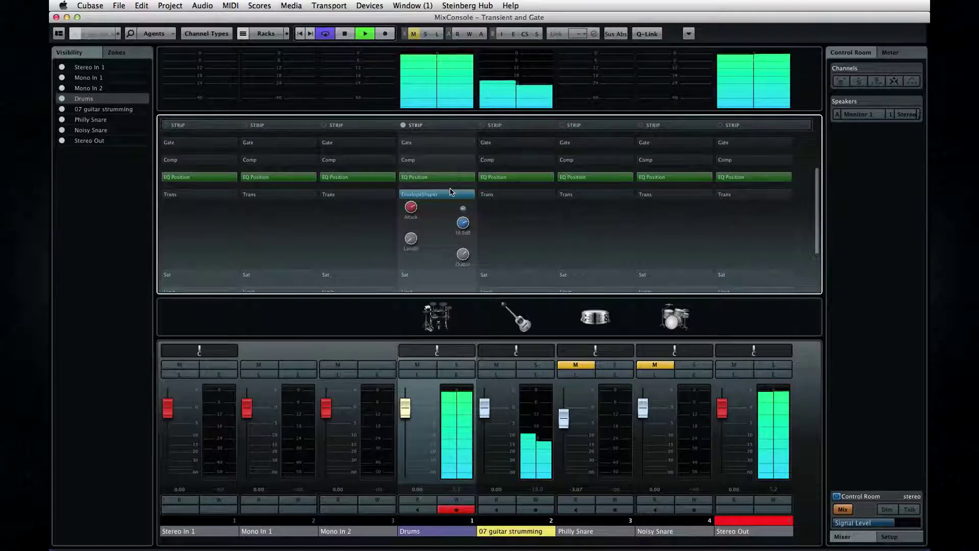
mouse_move(435, 214)
left_click_drag(411, 208, 413, 252)
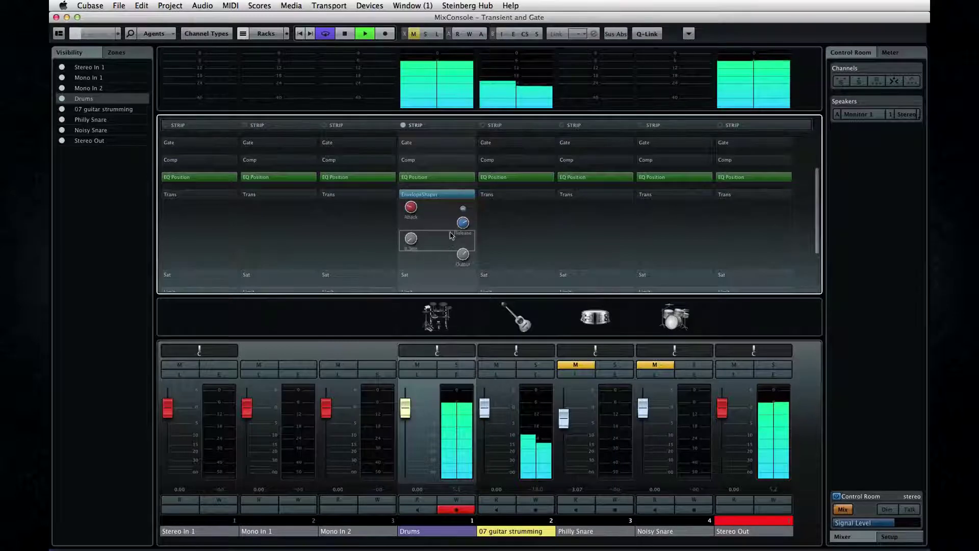
left_click_drag(463, 223, 453, 288)
mouse_move(410, 199)
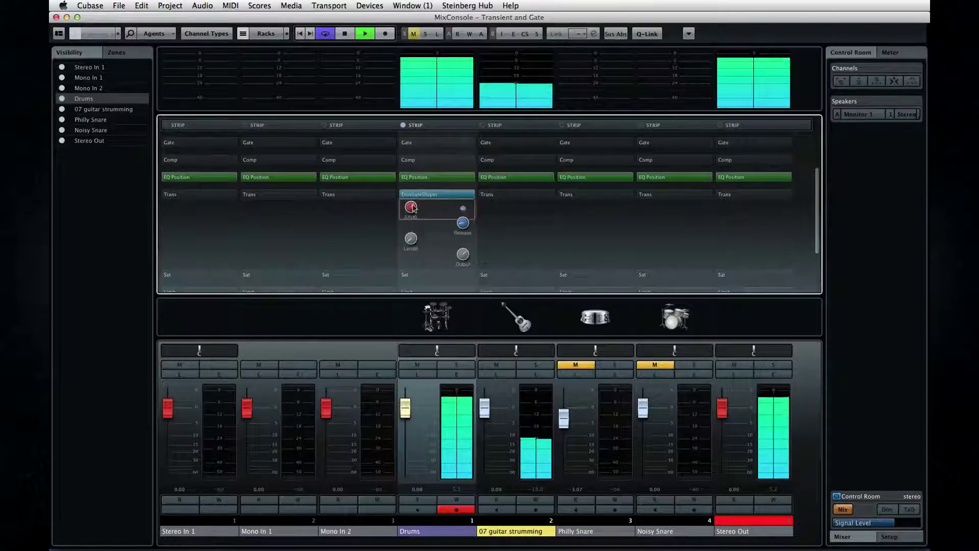
mouse_move(409, 242)
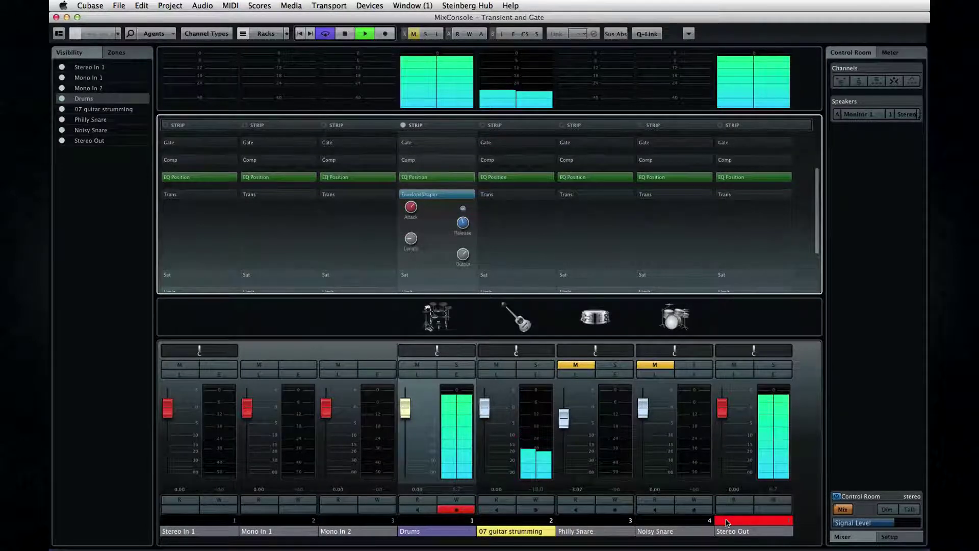
Replace the Maximizer in the Drums limiter stage with Brickwall Limiter.
scroll(436, 238, "down", 3)
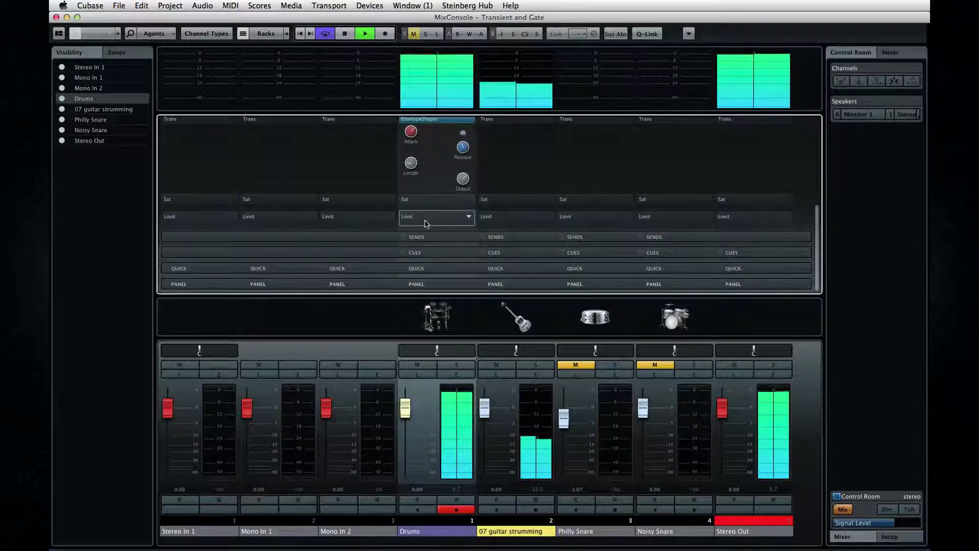
left_click(425, 220)
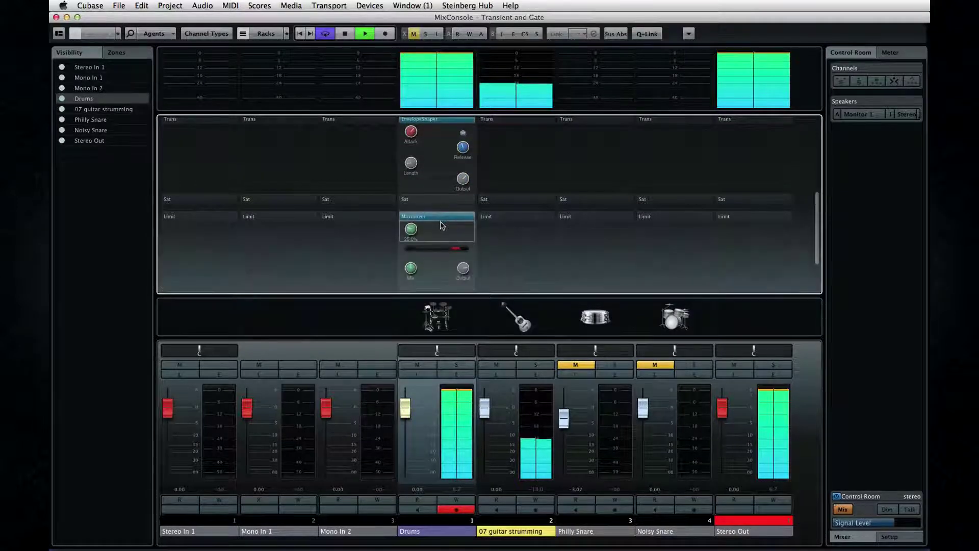
left_click(469, 218)
left_click(467, 206)
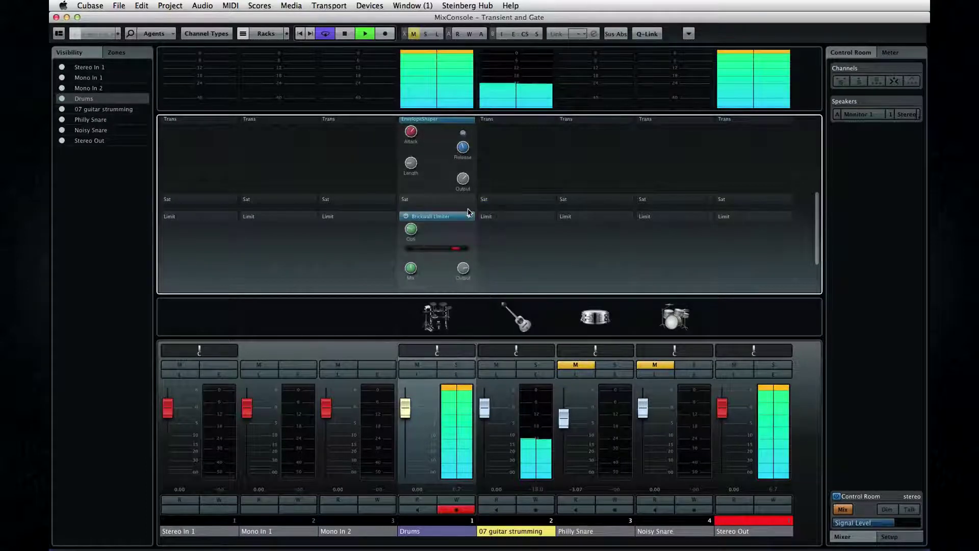
Select the Stereo Out channel and operate controls in its rack.
left_click(718, 477)
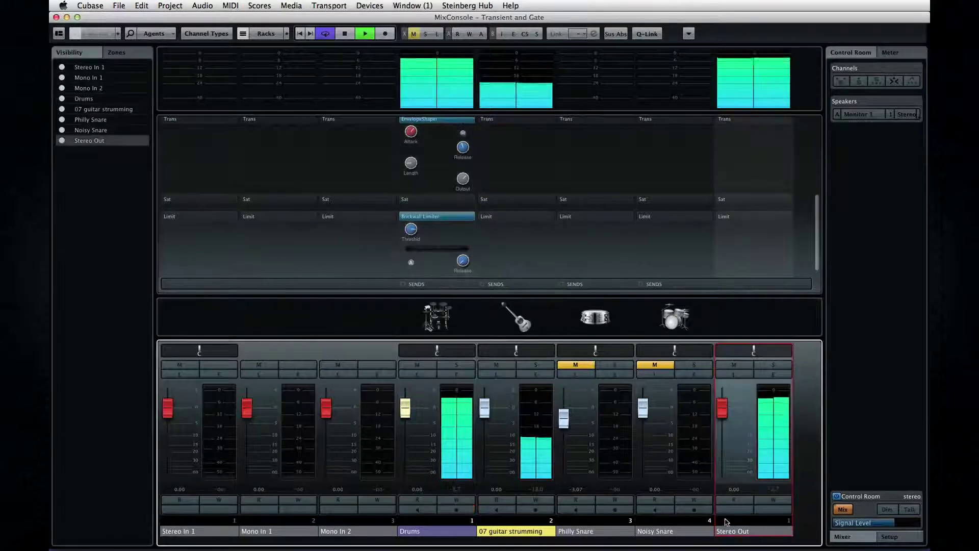
scroll(456, 271, "up", 3)
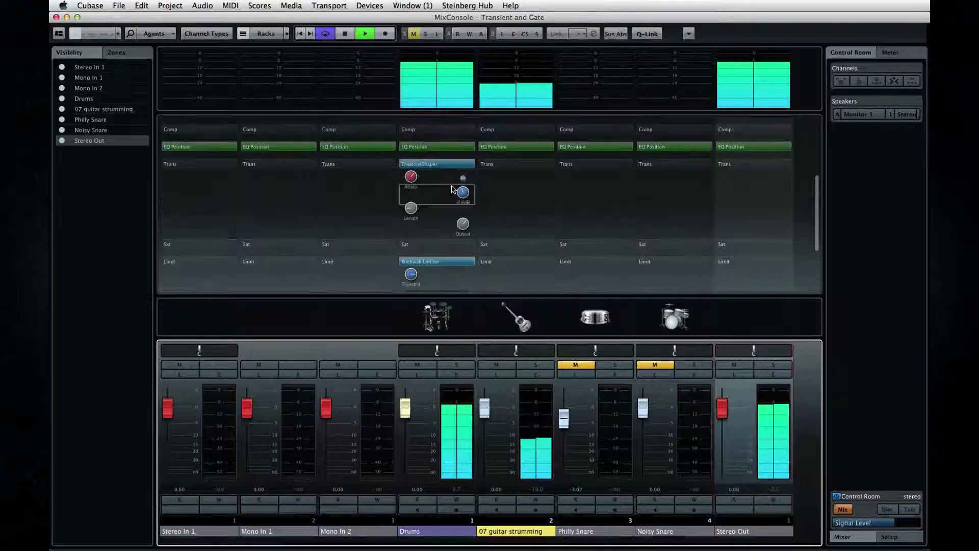
left_click(408, 178)
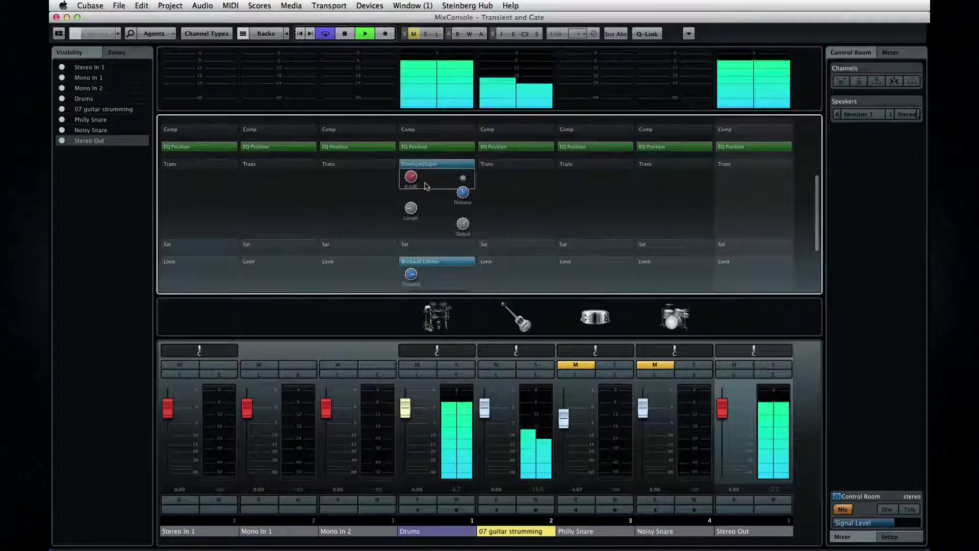
mouse_move(457, 228)
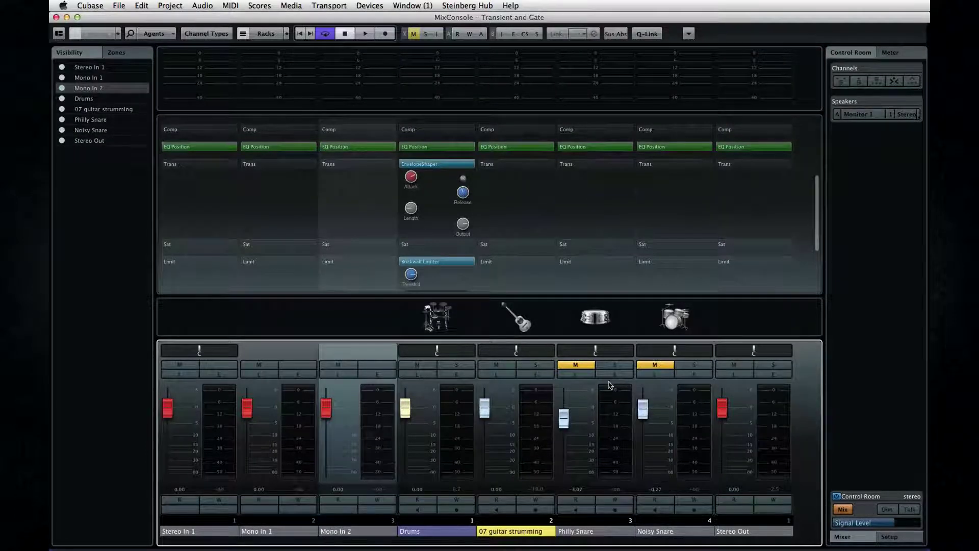
Unmute Noisy Snare, then mute Drums and 07 guitar strumming so only the snare is heard.
left_click(655, 365)
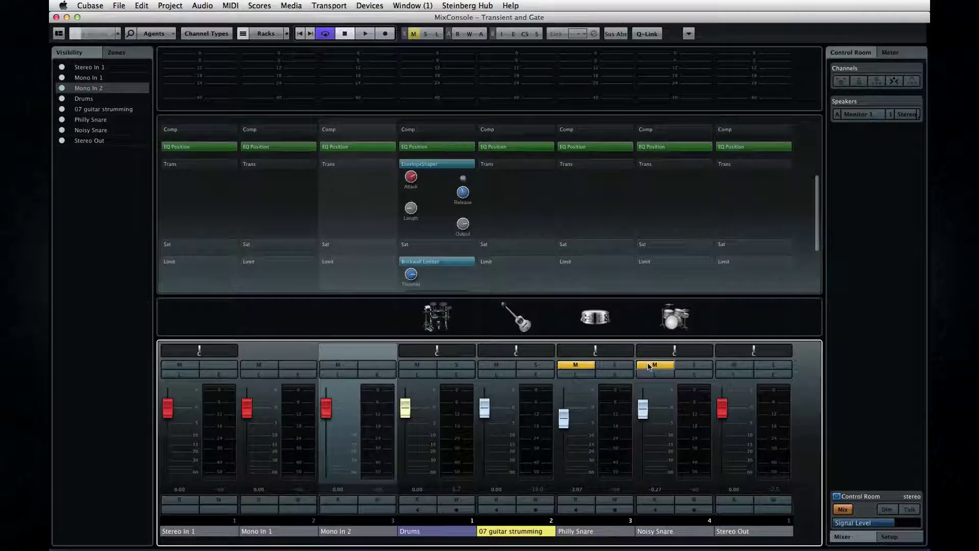
left_click(430, 365)
left_click(492, 365)
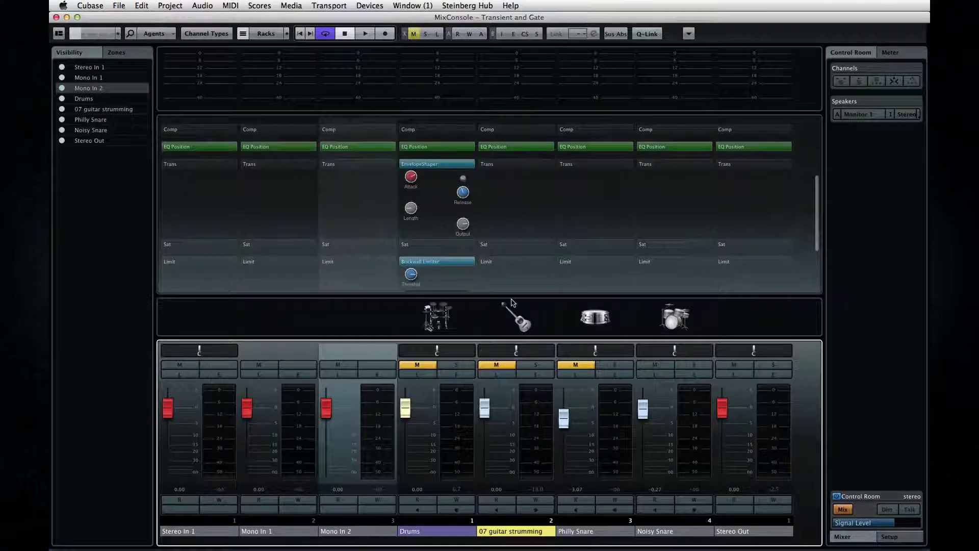
Add Noise Gates to 07 guitar strumming, Philly Snare and Noisy Snare, setting Noisy Snare's threshold to -48.8 dB.
scroll(497, 127, "up", 5)
mouse_move(501, 198)
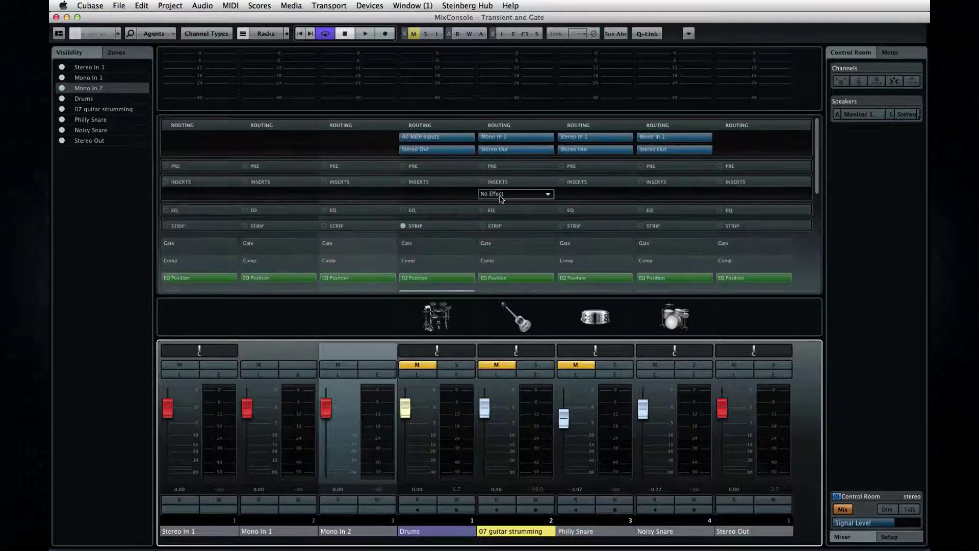
left_click(512, 244)
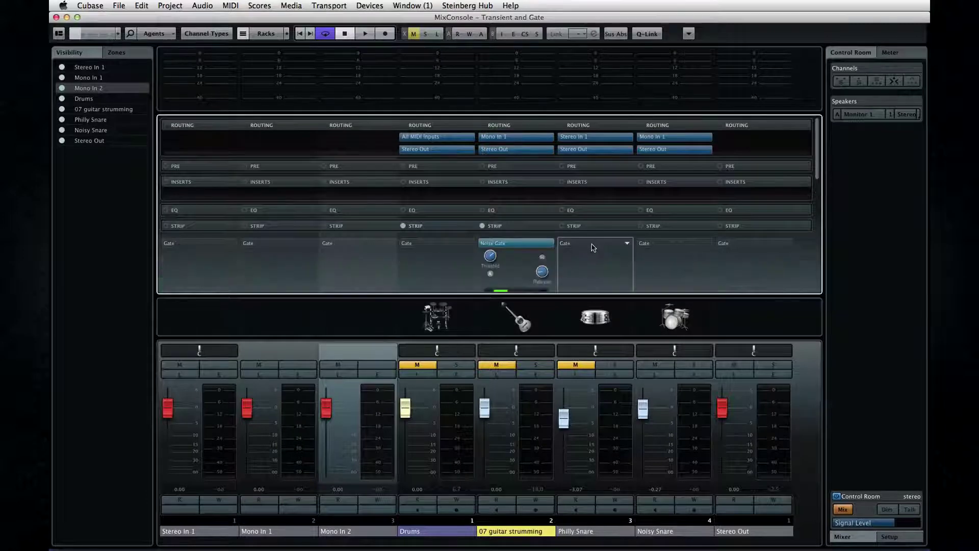
left_click(593, 248)
scroll(593, 247, "down", 3)
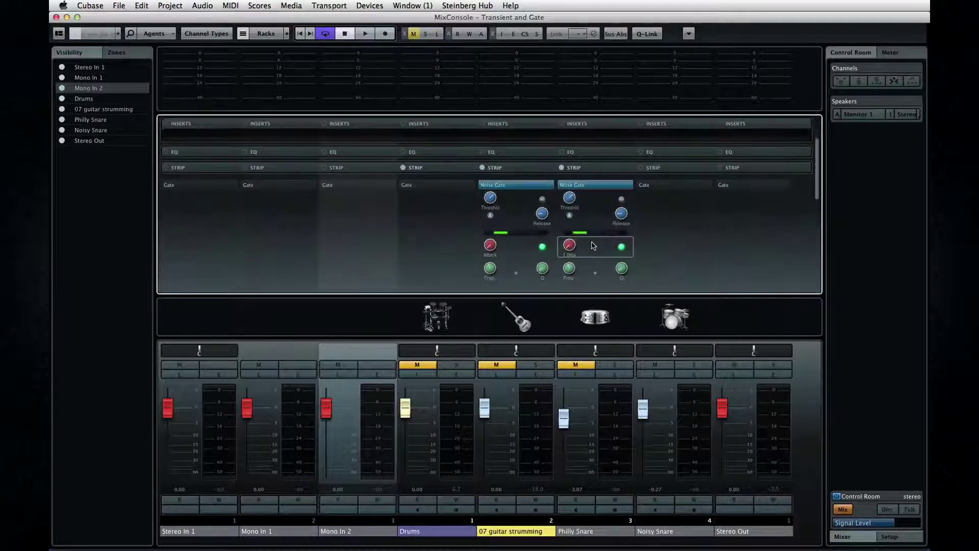
scroll(593, 247, "down", 1)
left_click(678, 175)
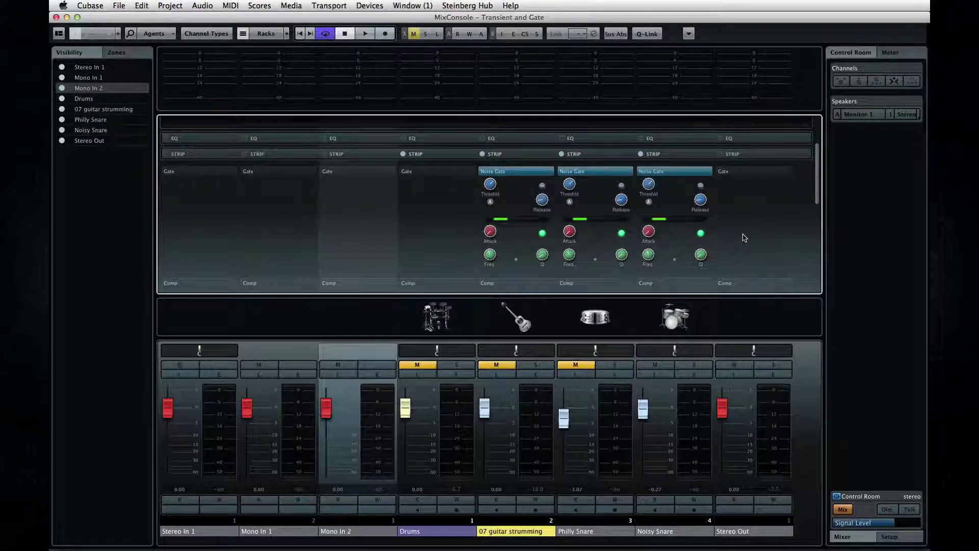
mouse_move(649, 185)
left_mouse_down()
mouse_move(650, 227)
mouse_move(641, 177)
left_mouse_up()
While playing, raise Noisy Snare's gate threshold to about -21 dB, adjust release and attack, re-enable the gate, then stop.
key("space")
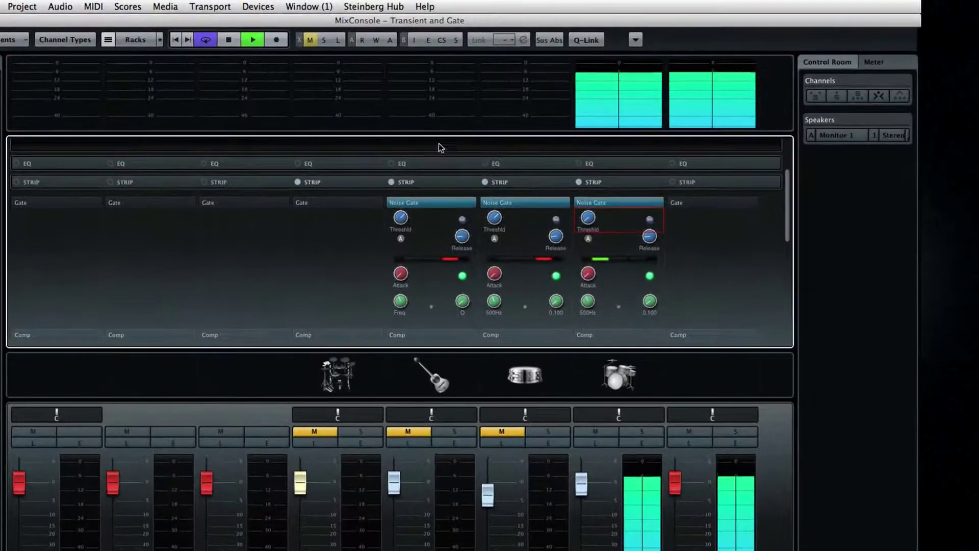
mouse_move(632, 196)
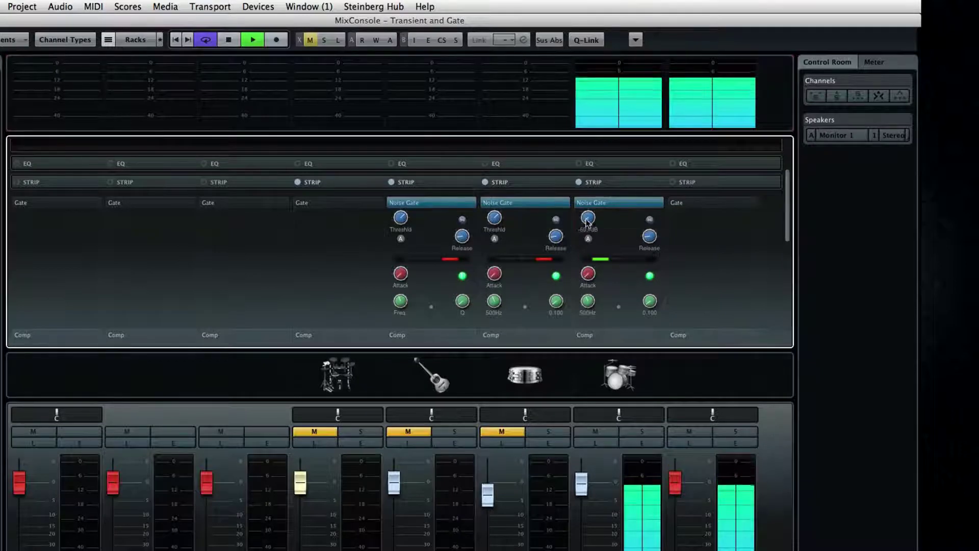
left_click_drag(586, 212, 585, 145)
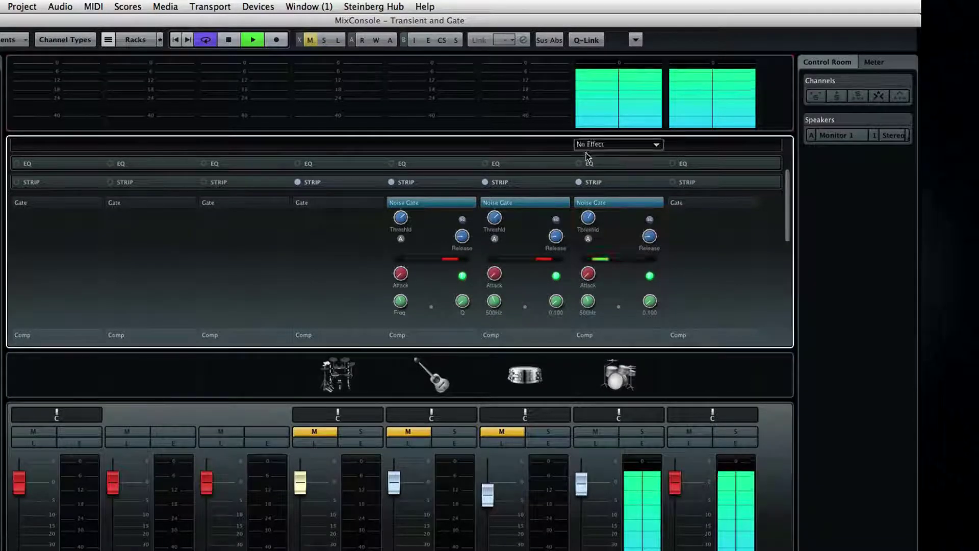
left_click_drag(661, 242, 634, 229)
mouse_move(588, 273)
left_mouse_down()
mouse_move(587, 242)
mouse_move(589, 277)
left_mouse_up()
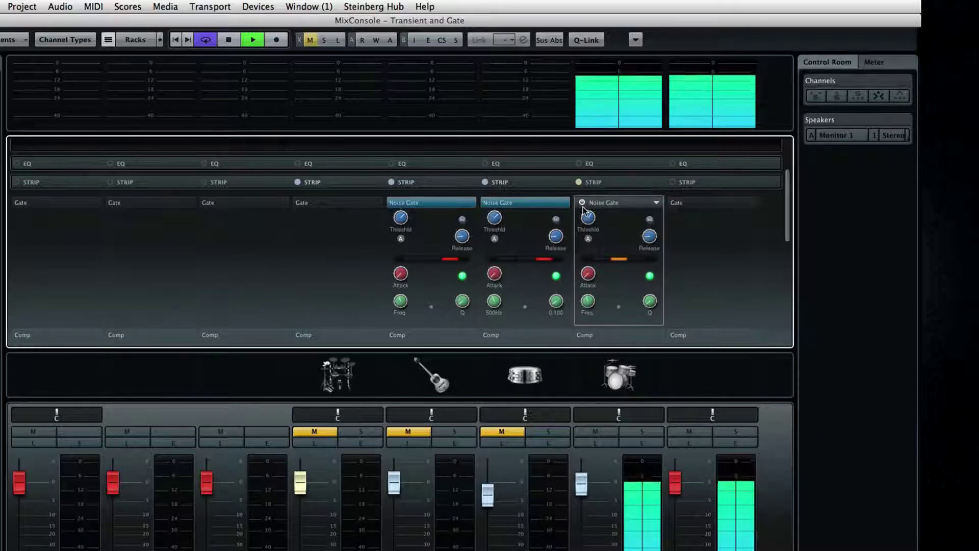
left_click(582, 202)
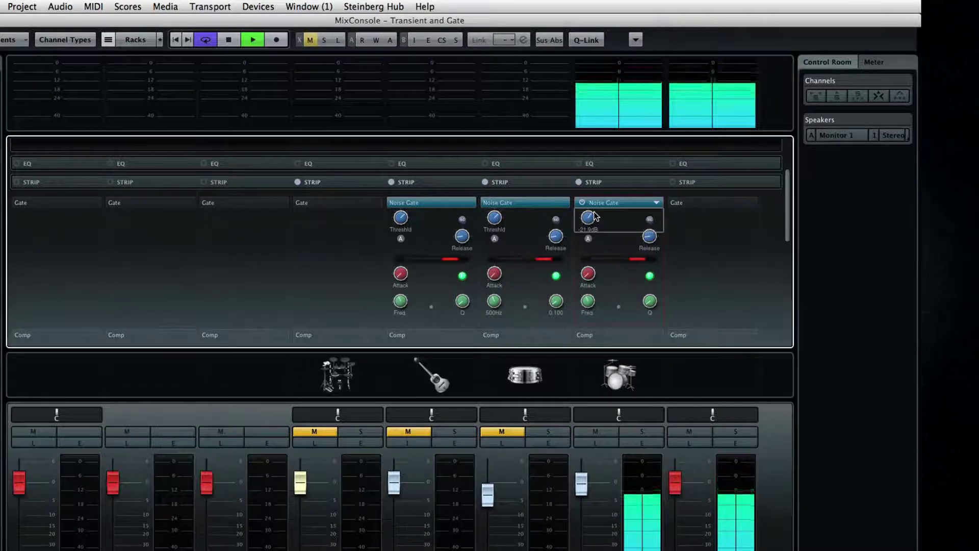
key("space")
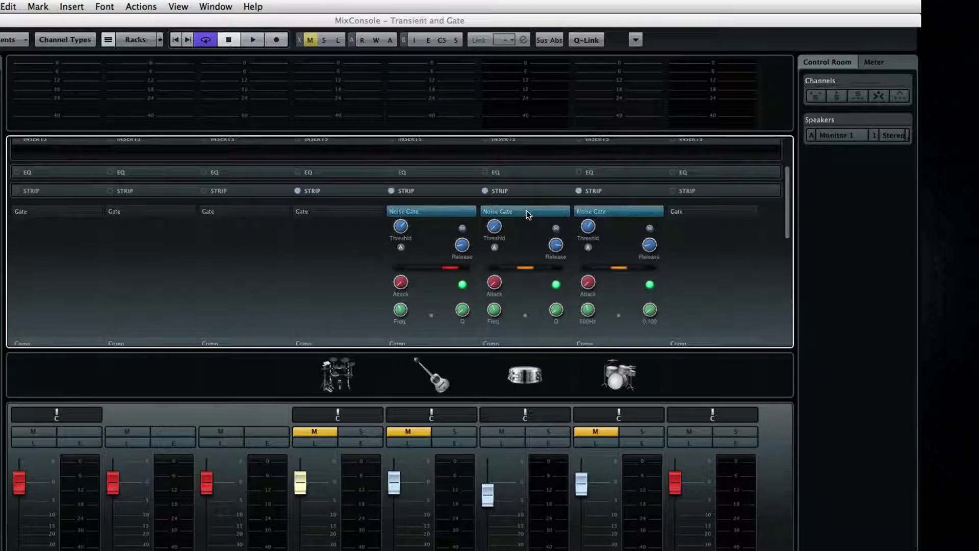
Load a RoomWorks reverb into an empty insert slot on the Philly Snare channel.
scroll(526, 210, "up", 2)
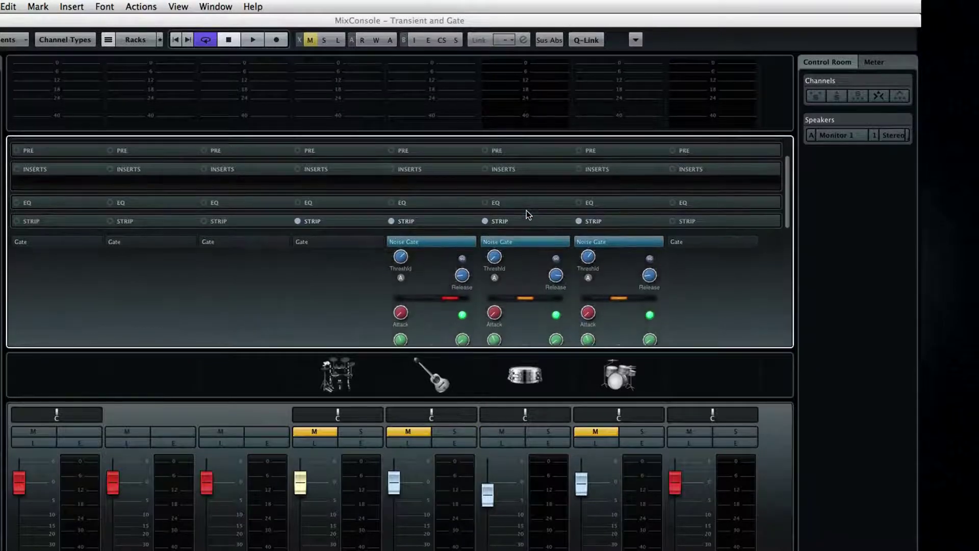
left_click(513, 181)
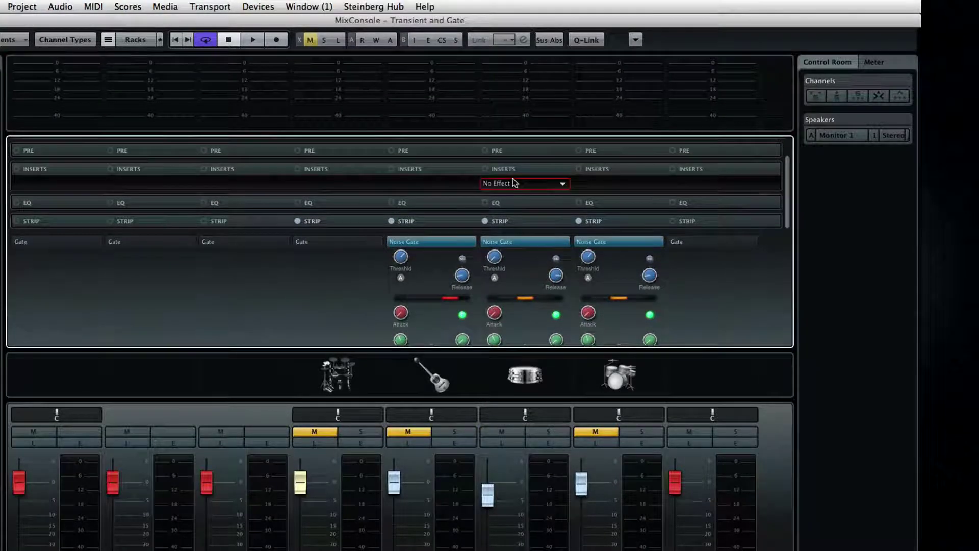
left_click(558, 182)
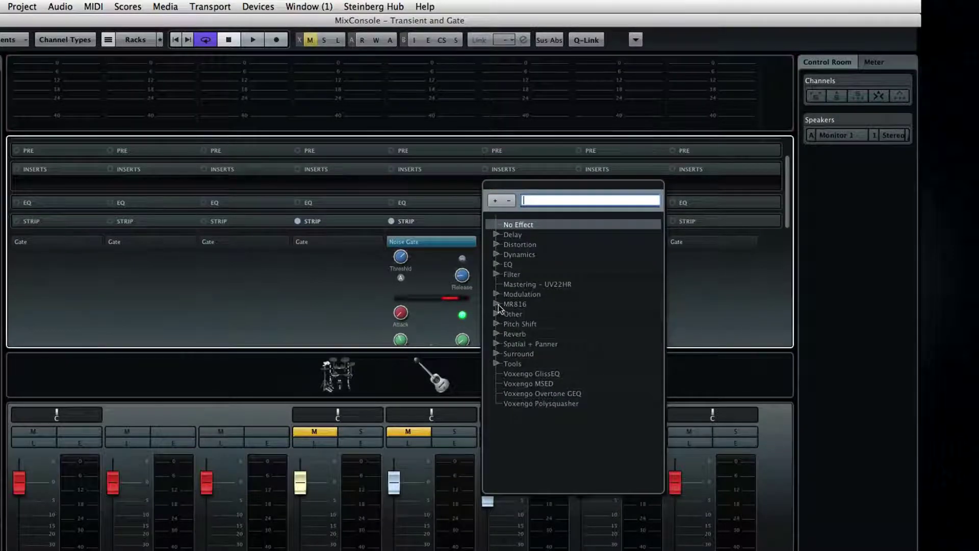
left_click(497, 334)
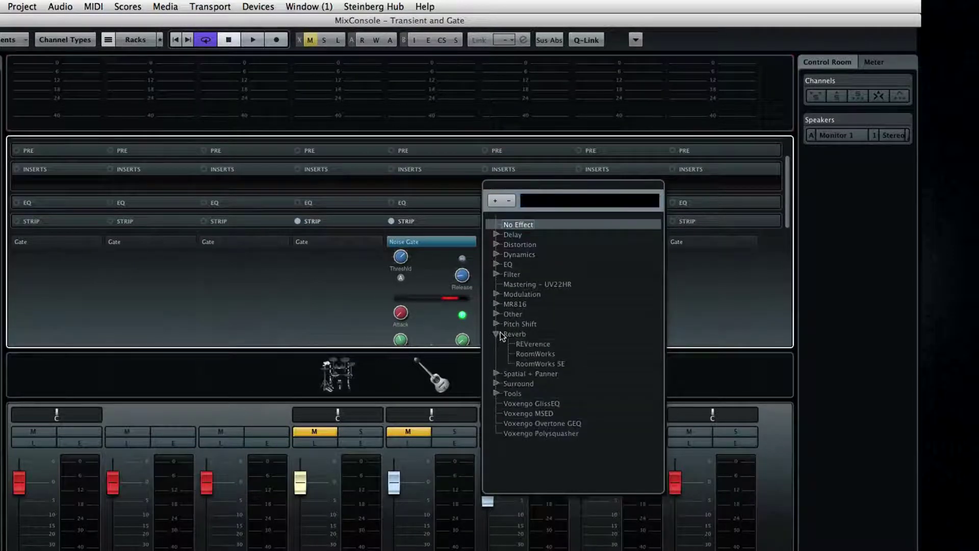
left_click(526, 356)
left_click(526, 355)
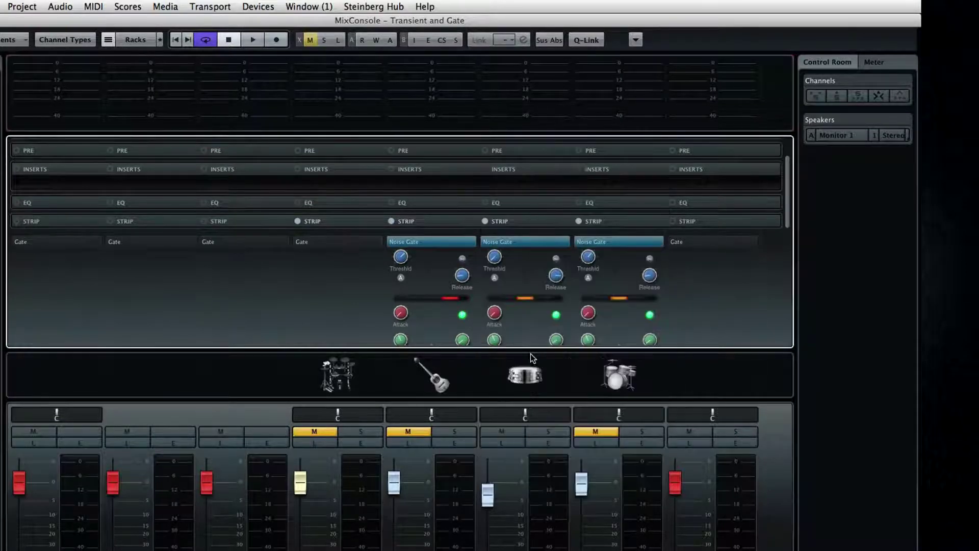
Apply the Hall Cathedral 1 preset to RoomWorks and close its window.
left_click(255, 148)
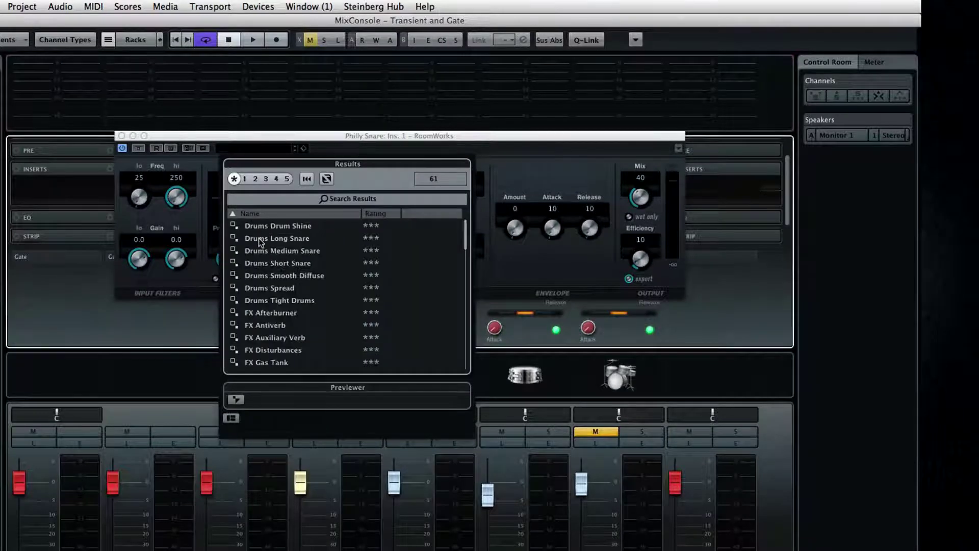
scroll(259, 238, "down", 2)
scroll(259, 238, "up", 2)
scroll(260, 235, "down", 5)
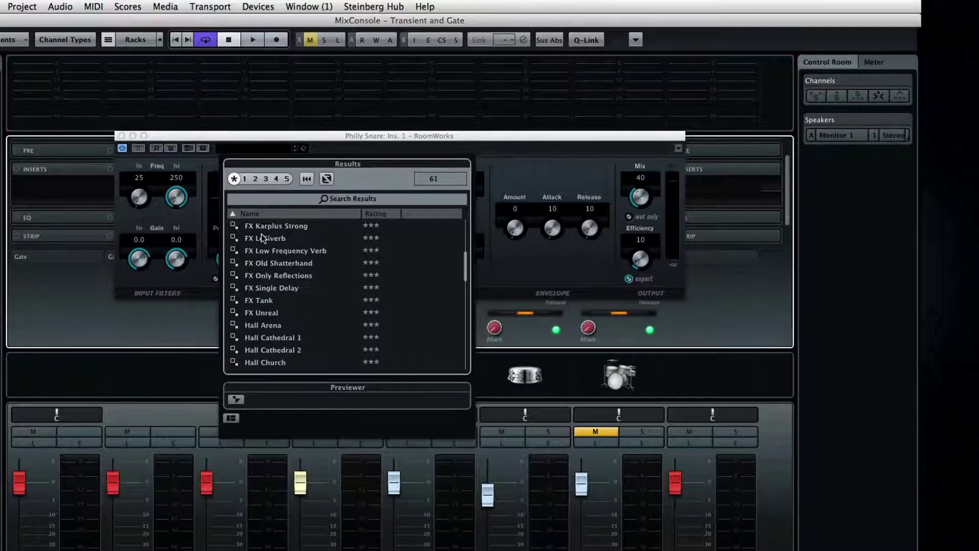
left_click(280, 338)
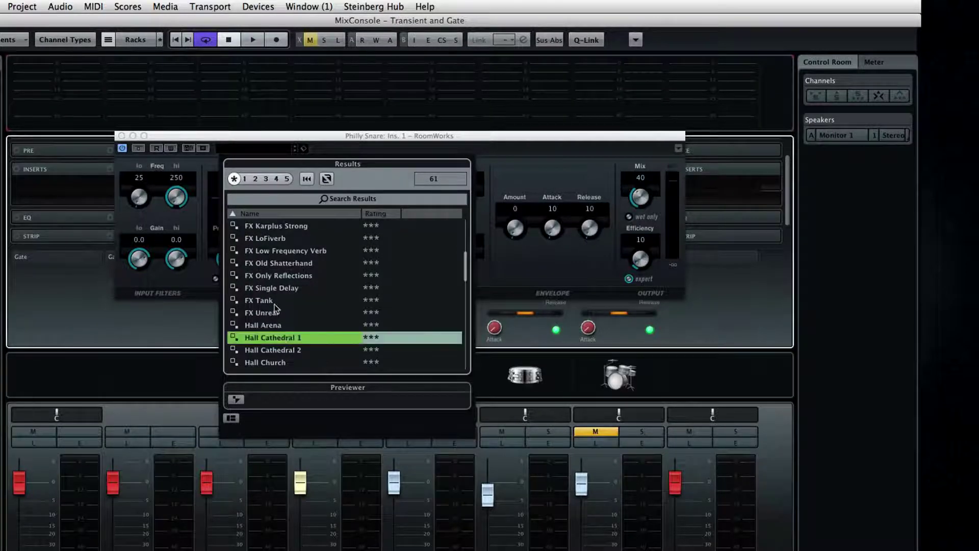
left_click(122, 137)
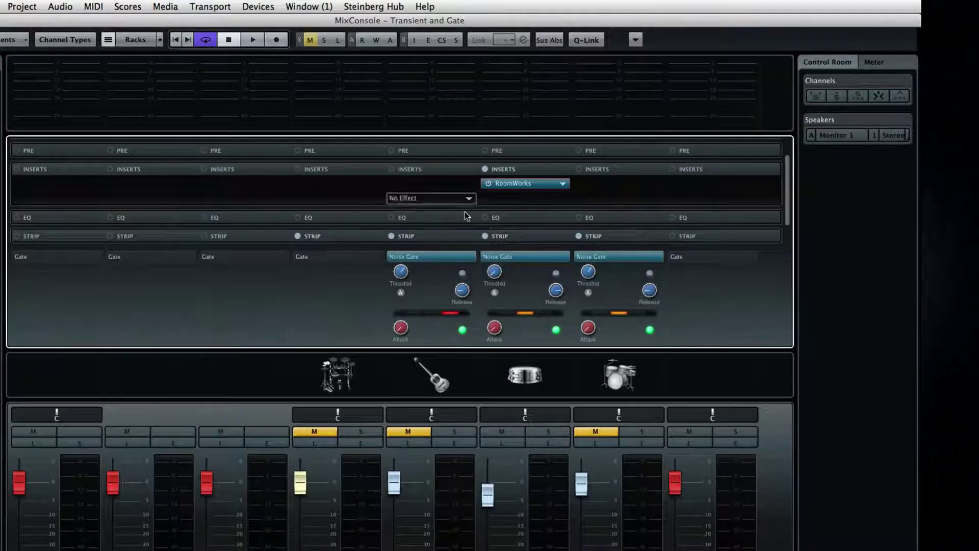
Raise the snare gate's threshold slightly and start playback to audition it.
left_click_drag(495, 277, 494, 271)
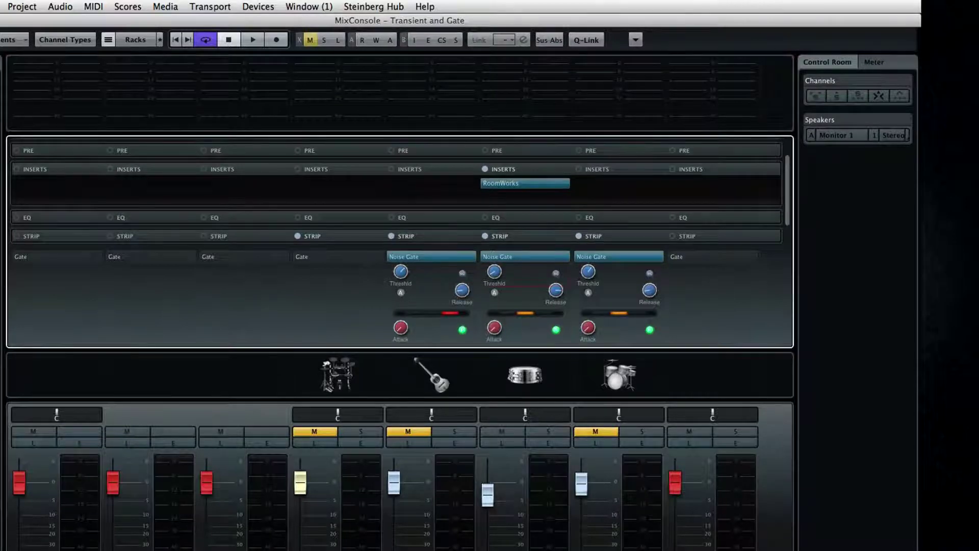
key("super+shift+2")
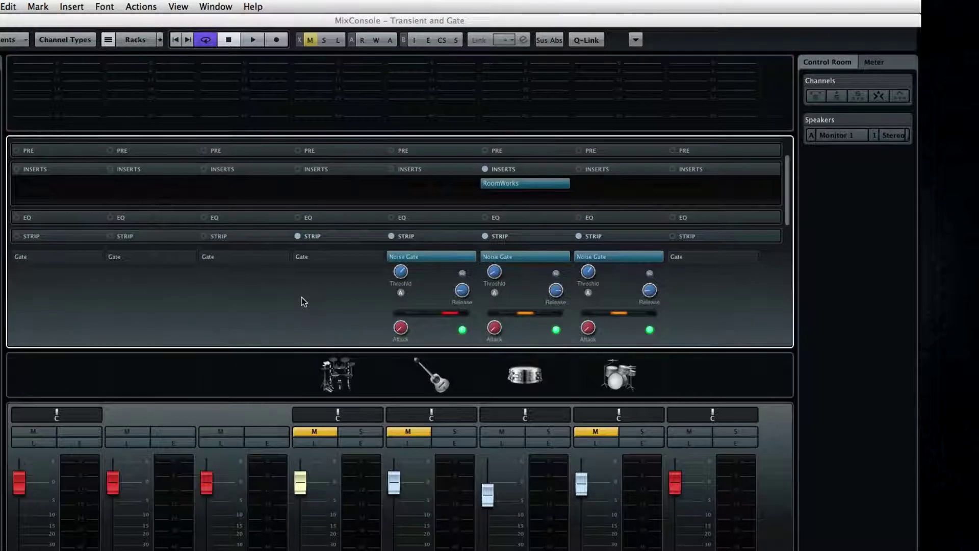
left_click(255, 40)
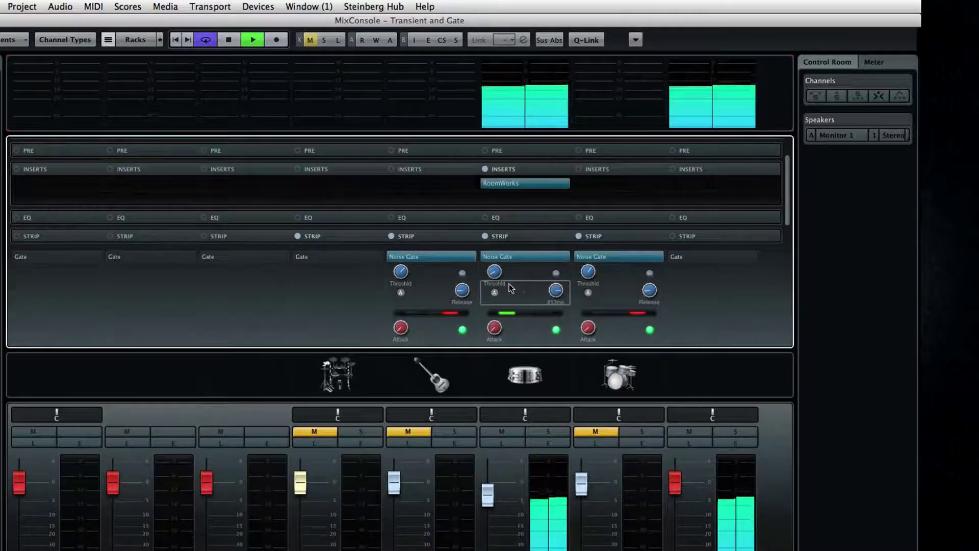
Tune the snare gate's threshold and release by ear to about -18 dB and 238 ms, then stop playback.
mouse_move(494, 274)
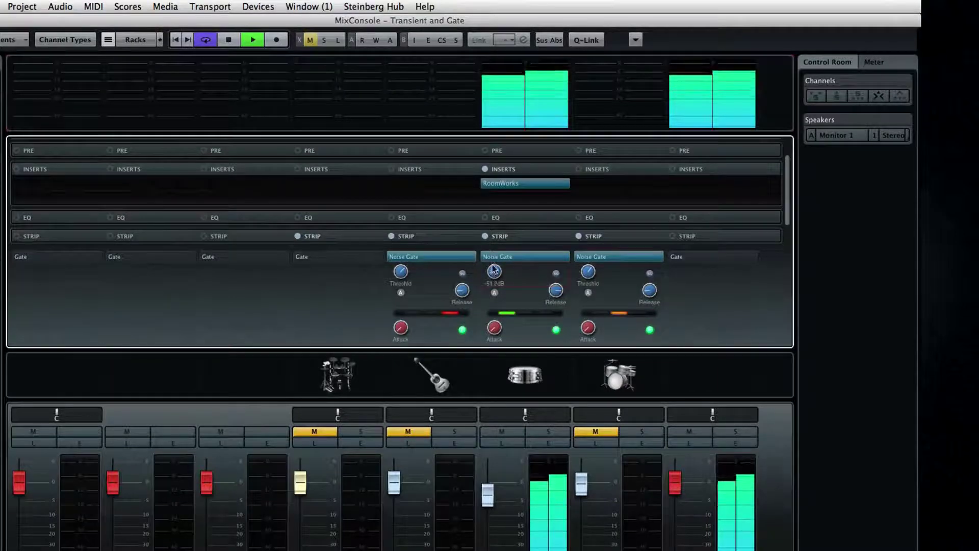
mouse_move(554, 292)
left_click_drag(554, 291, 553, 365)
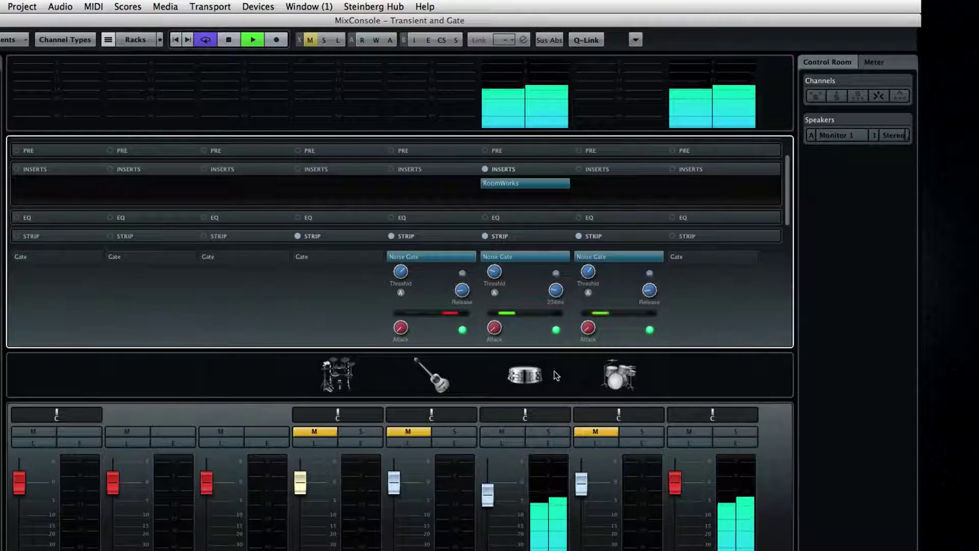
left_click_drag(494, 271, 495, 204)
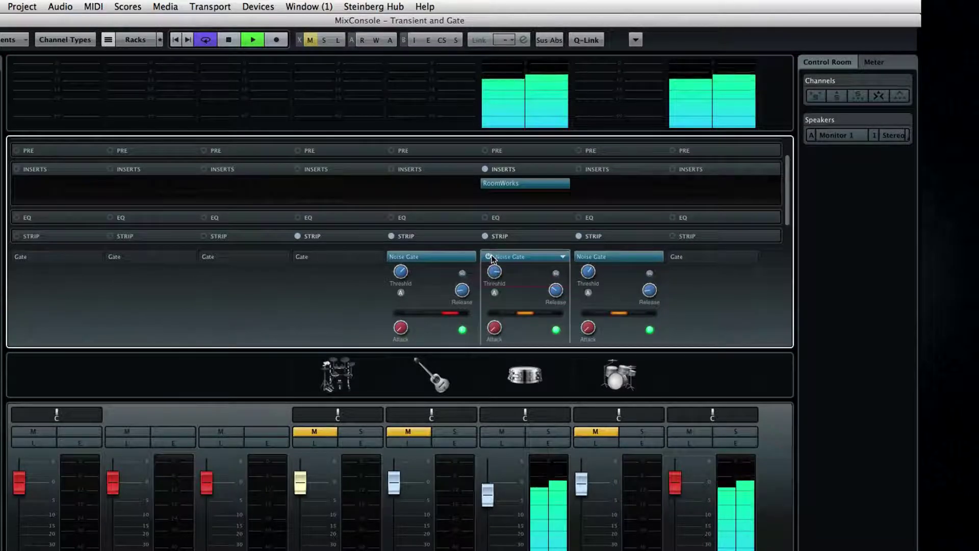
mouse_move(548, 305)
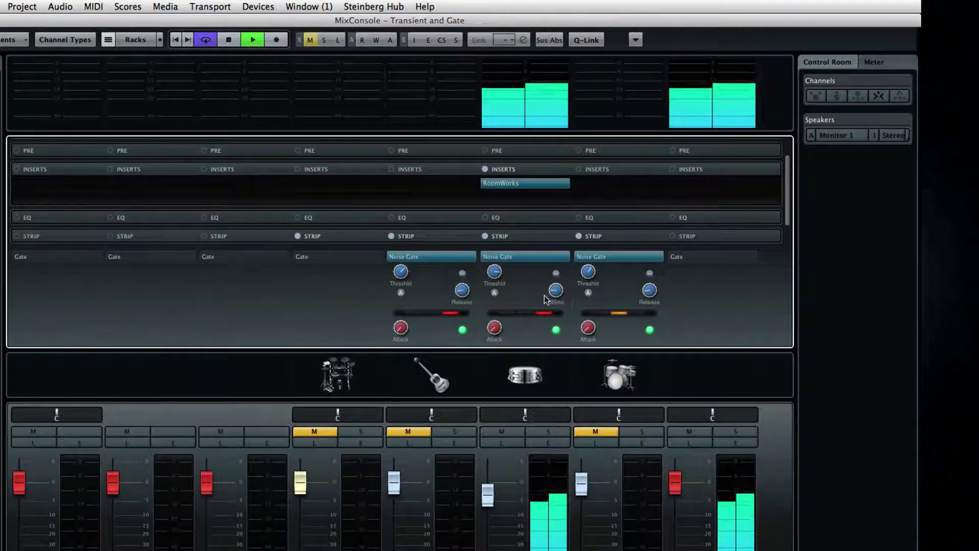
left_click_drag(546, 306, 542, 290)
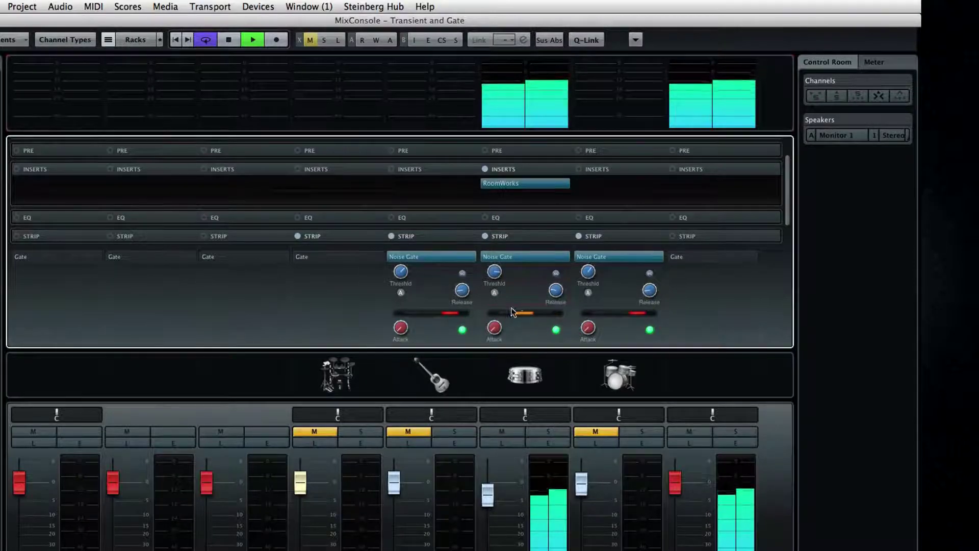
mouse_move(495, 275)
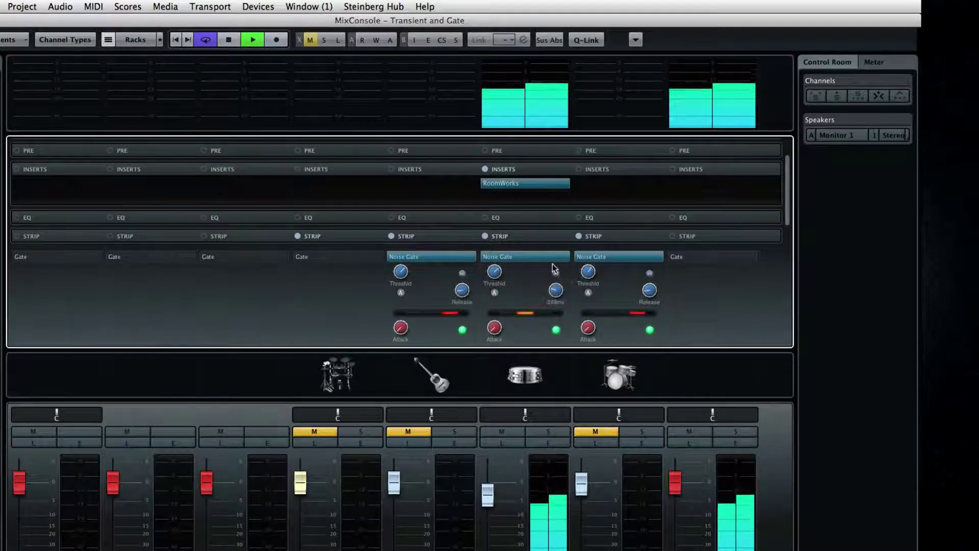
scroll(556, 292, "up", 5)
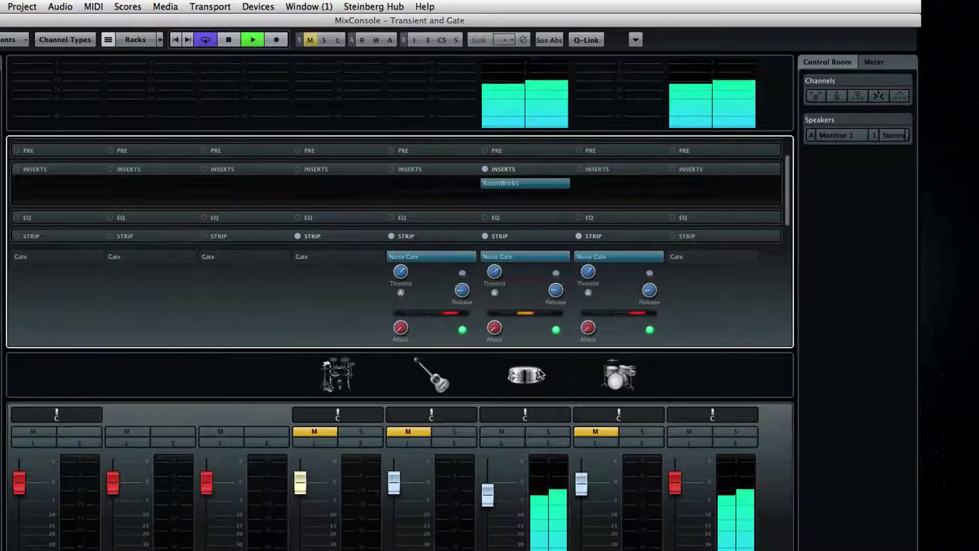
key("space")
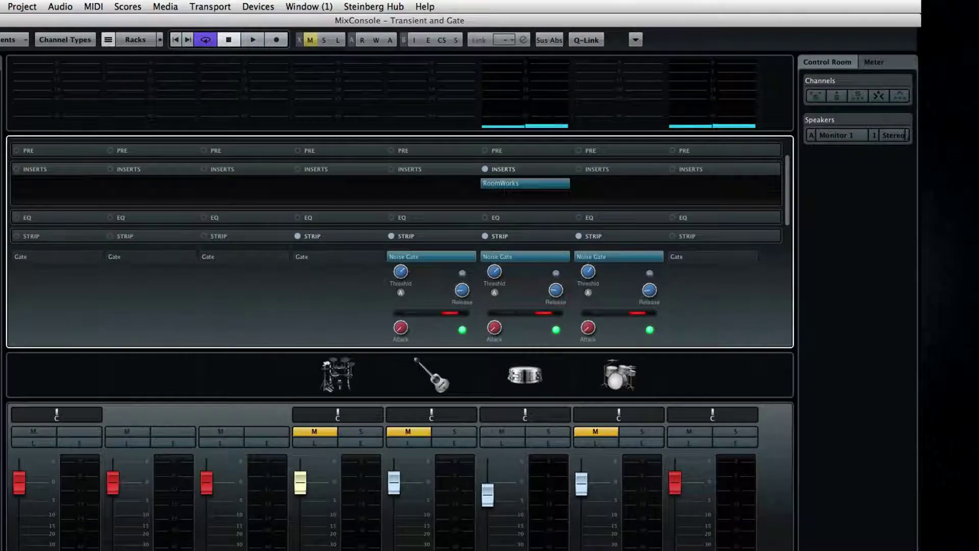
key("super+shift+2")
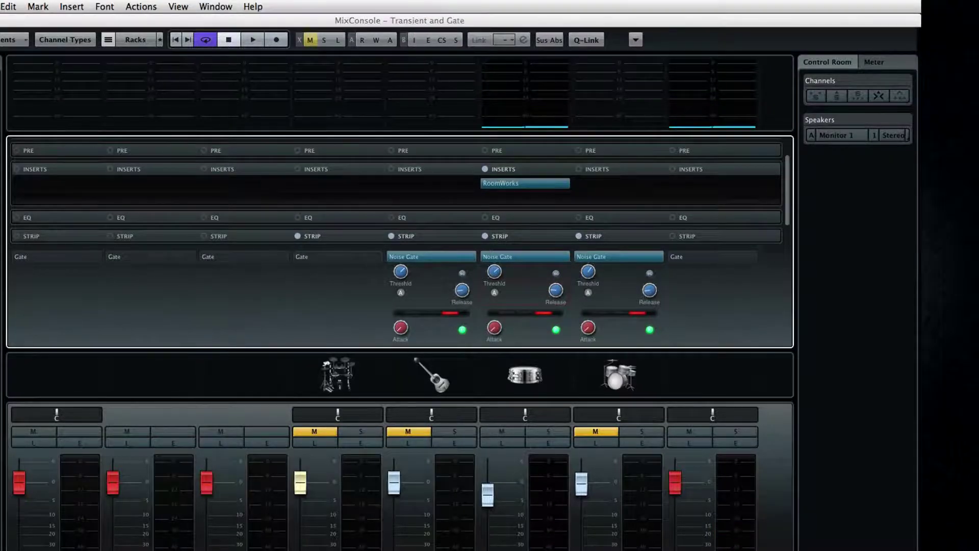
Nudge the fifth channel's level up slightly and mute the Philly Snare channel.
left_click(416, 457)
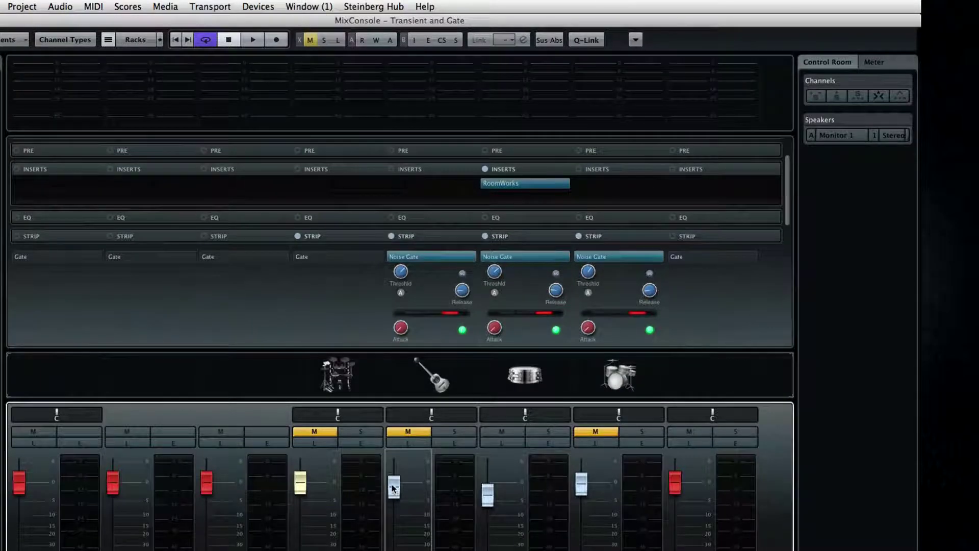
left_click_drag(394, 488, 394, 486)
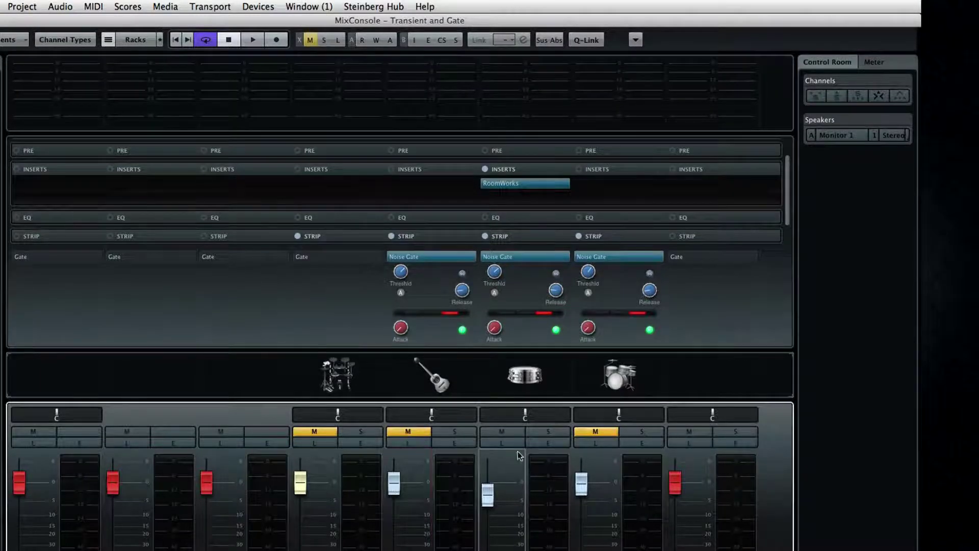
left_click(503, 432)
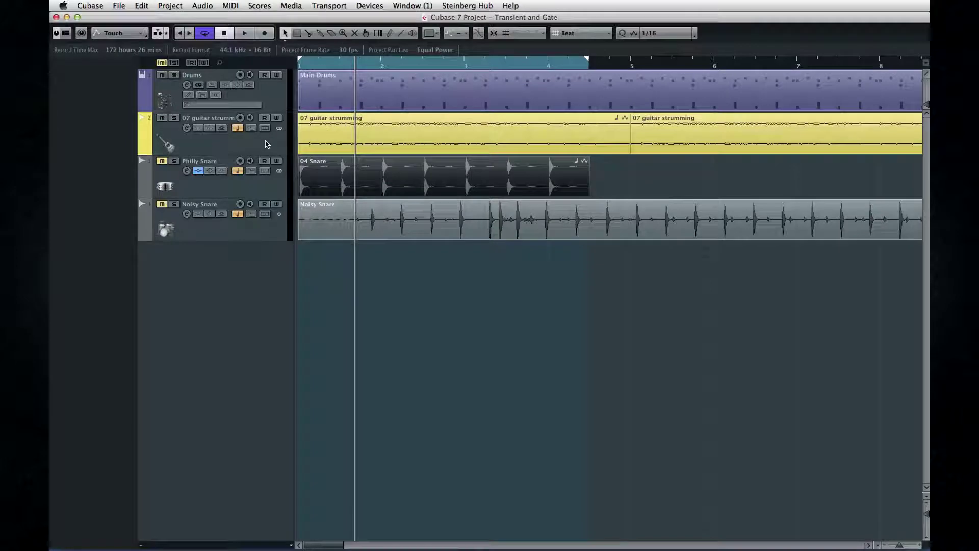
In the full MixConsole, enable the side-chain input on the 07 guitar strumming Noise Gate.
key("F3")
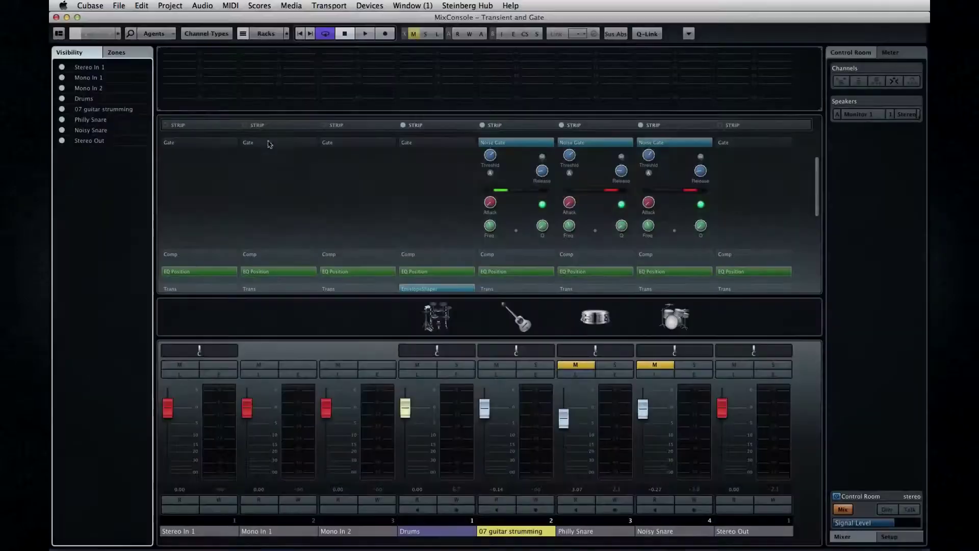
left_click(543, 207)
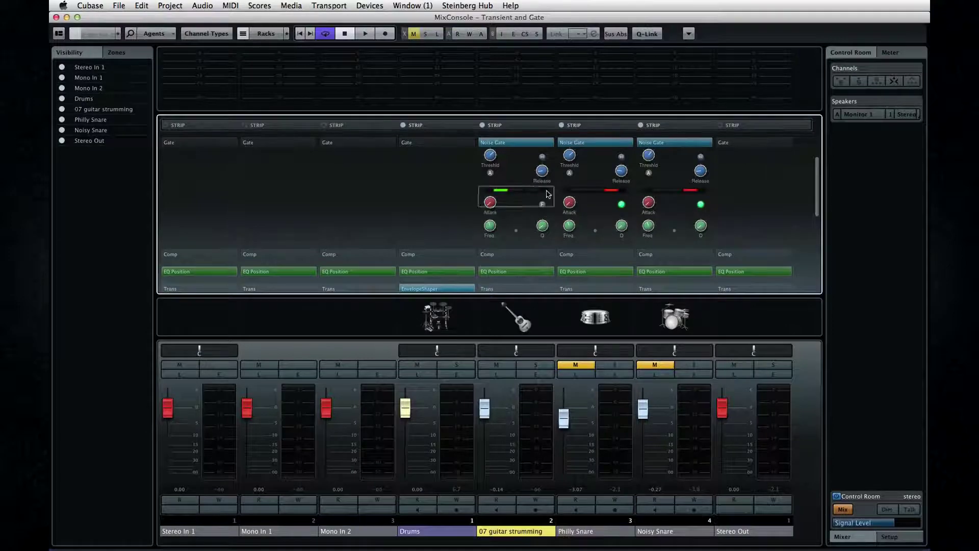
left_click(542, 157)
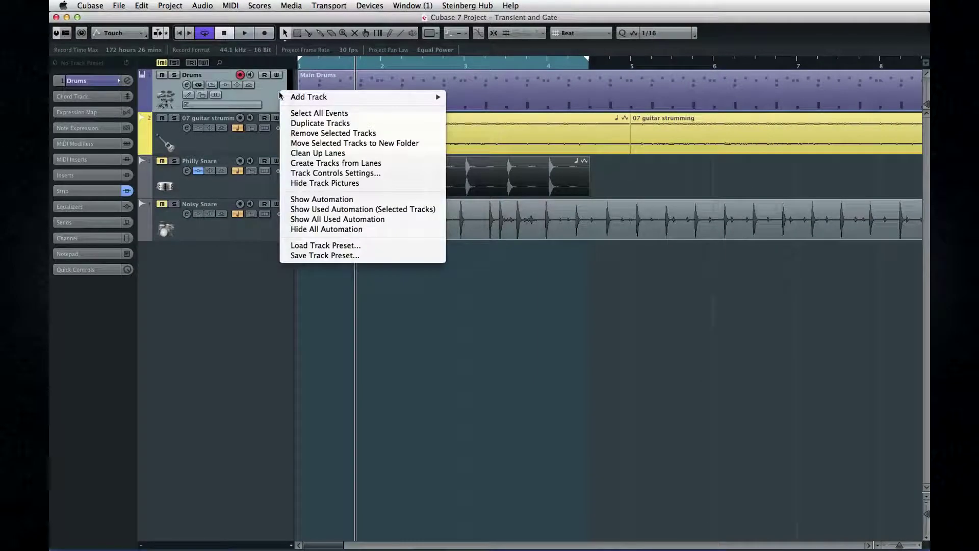
In the Key Editor, delete all notes except the kick-drum hits from the duplicated drum part.
key("Escape")
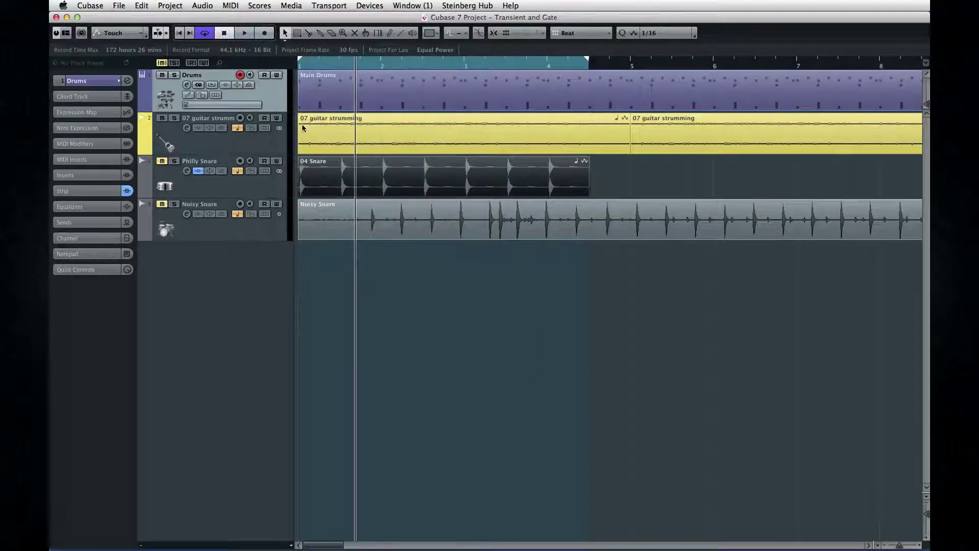
double_click(310, 141)
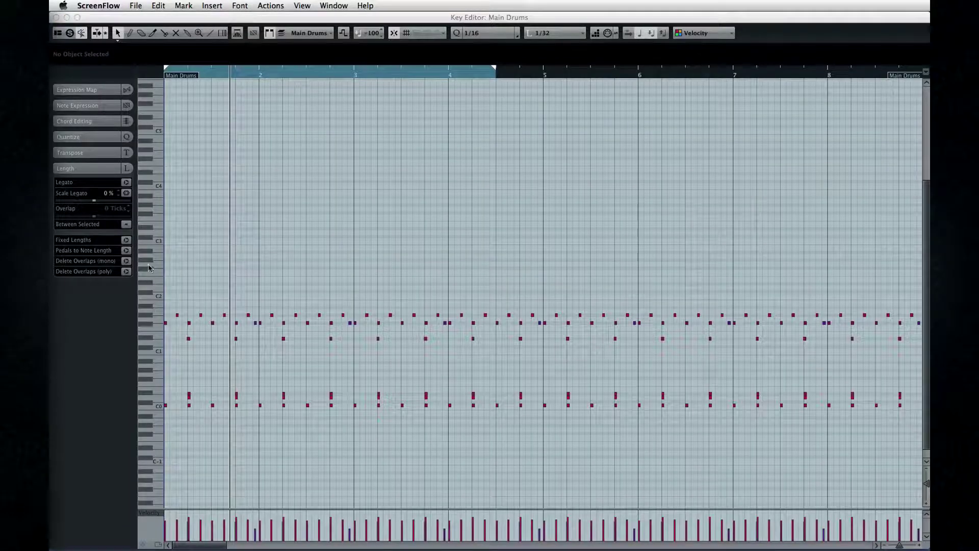
left_click(161, 331)
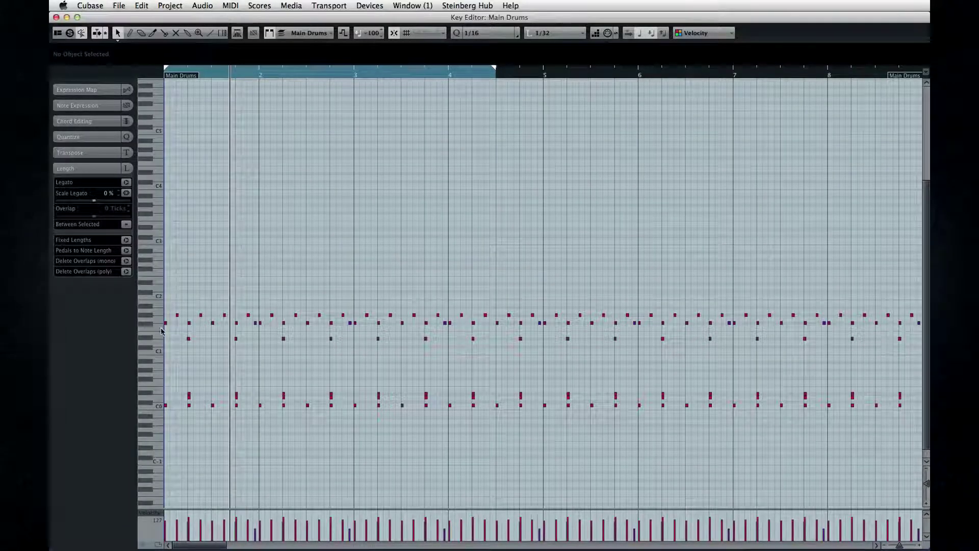
left_click_drag(167, 296, 924, 405)
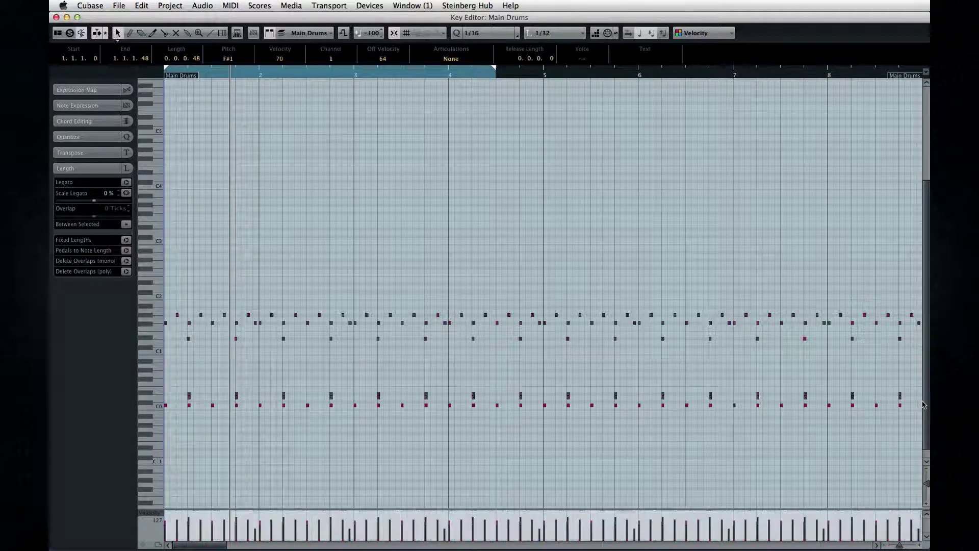
key("Delete")
left_click(56, 17)
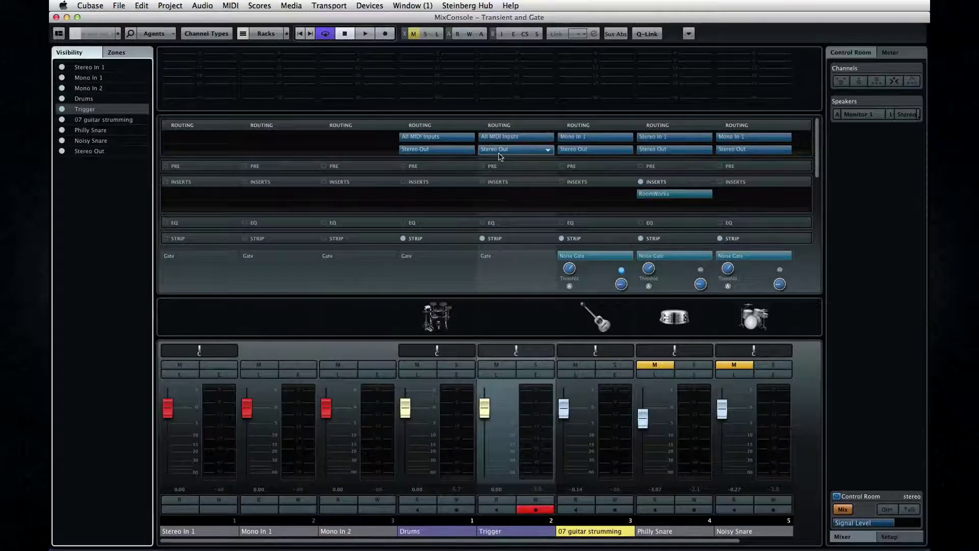
Route the Trigger channel's output to the 07 guitar strumming side-chain input.
left_click(503, 155)
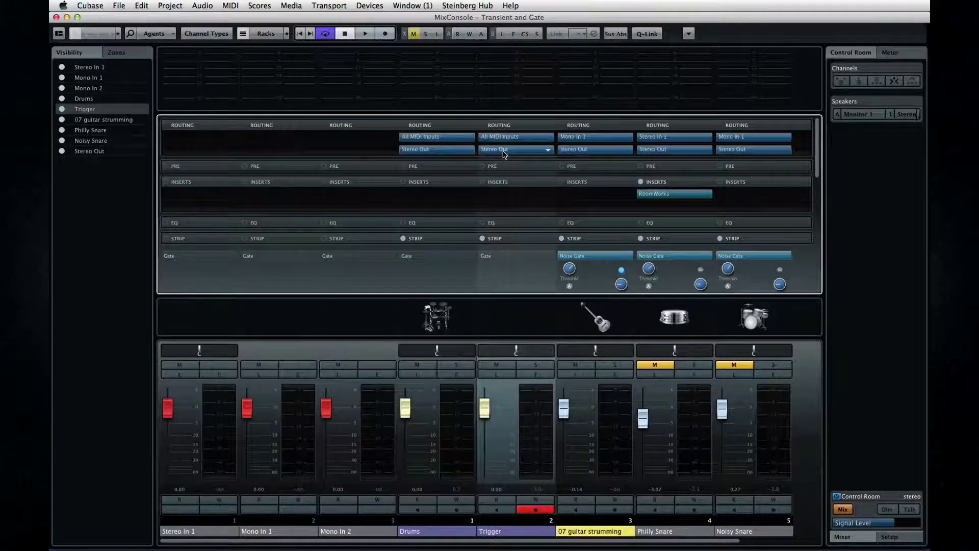
left_click(547, 153)
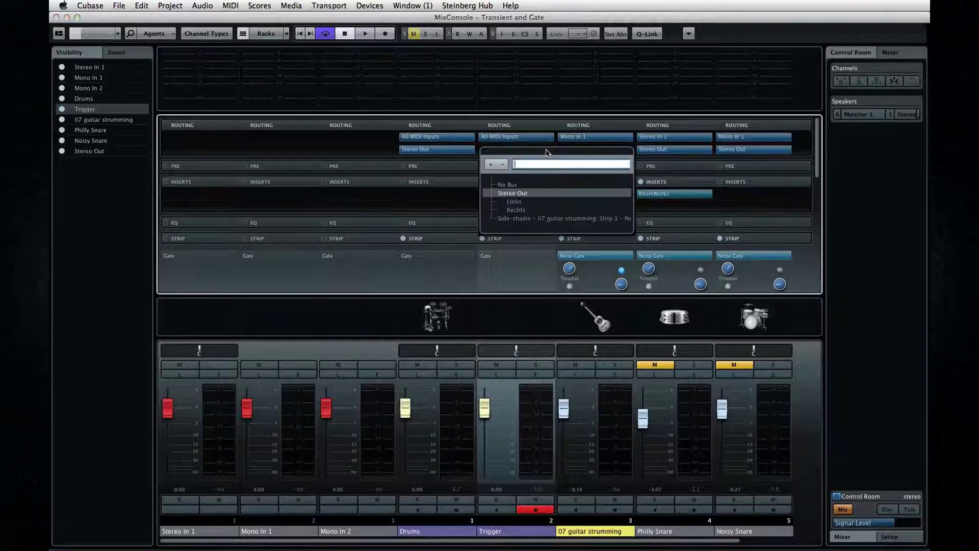
left_click(518, 220)
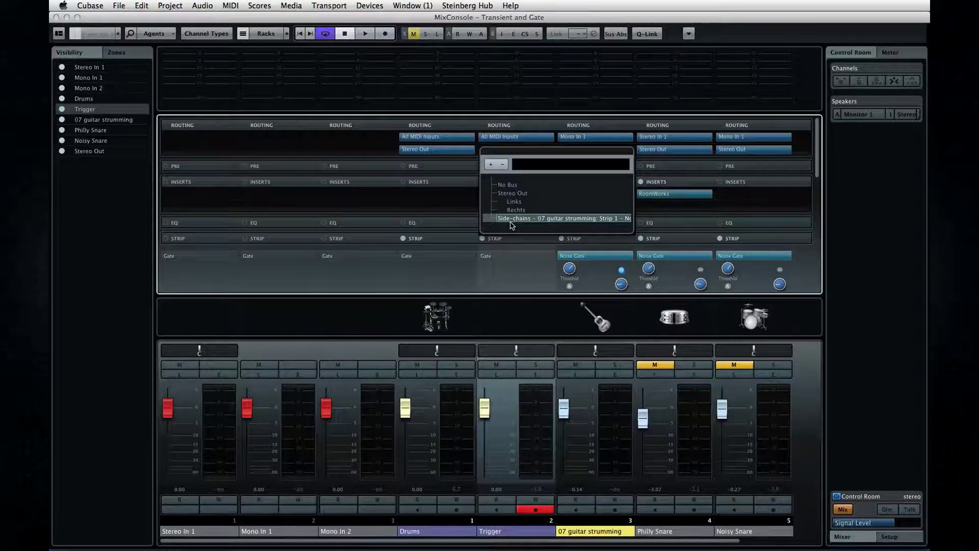
left_click(512, 220)
scroll(331, 186, "down", 3)
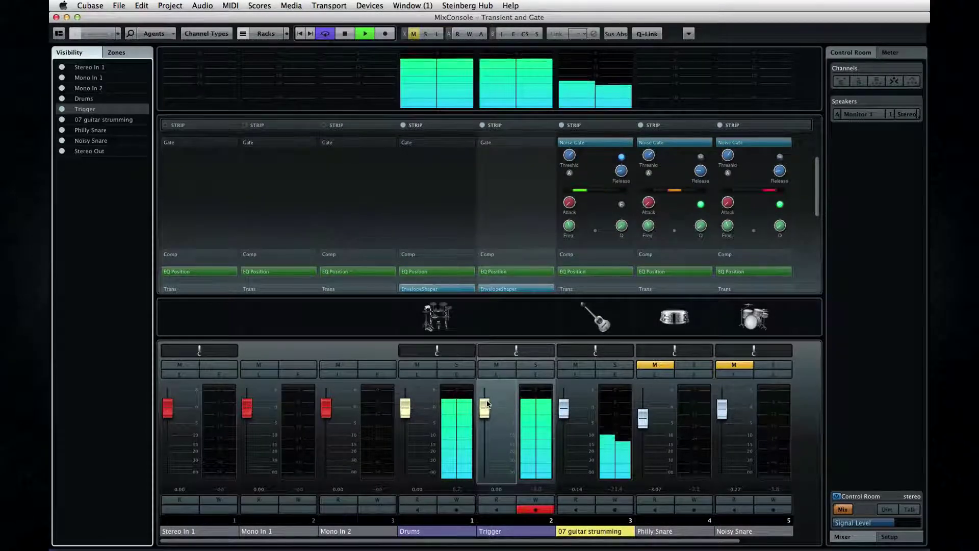
Set the Drums fader to about -7.44, adjust the Trigger level, and stop playback.
left_click(569, 156)
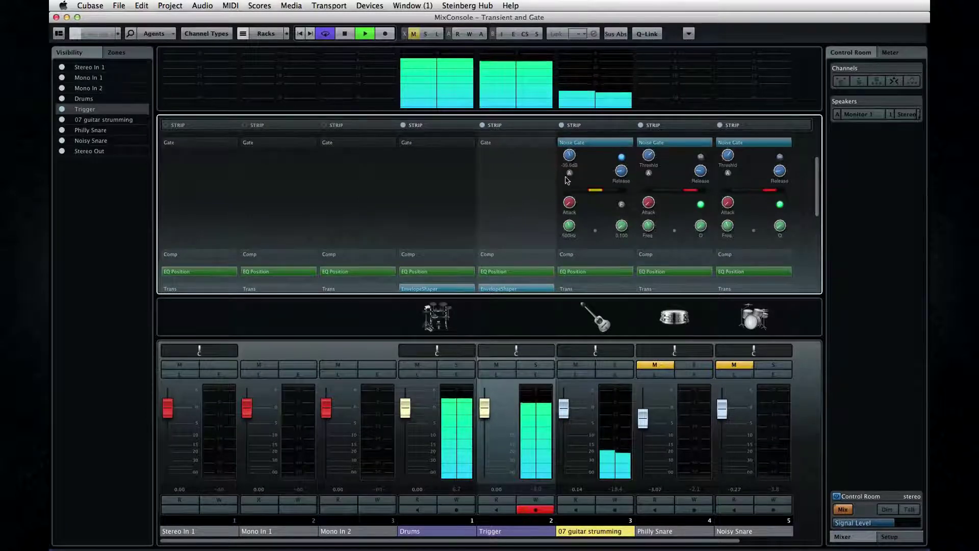
left_click_drag(406, 416, 408, 454)
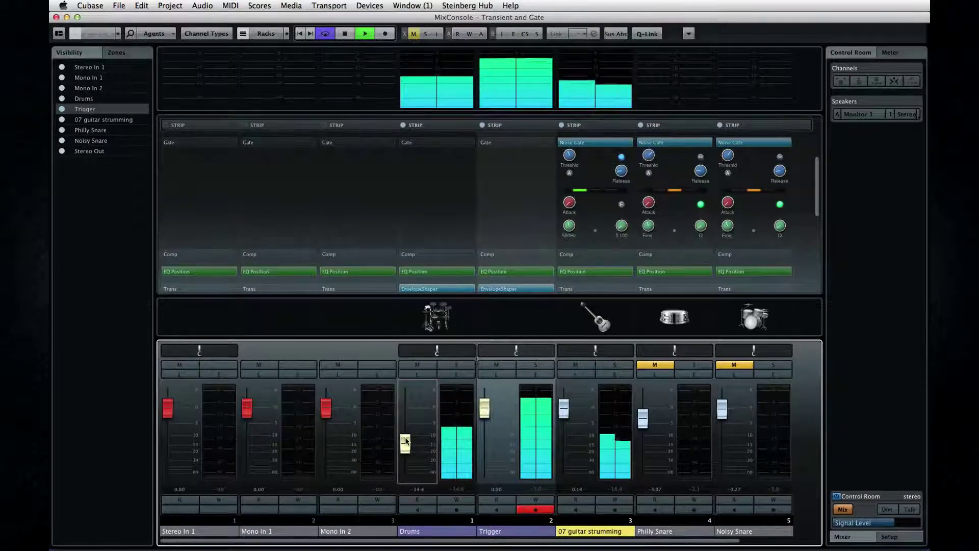
left_click_drag(405, 444, 406, 430)
mouse_move(482, 411)
left_mouse_down()
mouse_move(484, 431)
mouse_move(485, 409)
left_mouse_up()
mouse_move(568, 154)
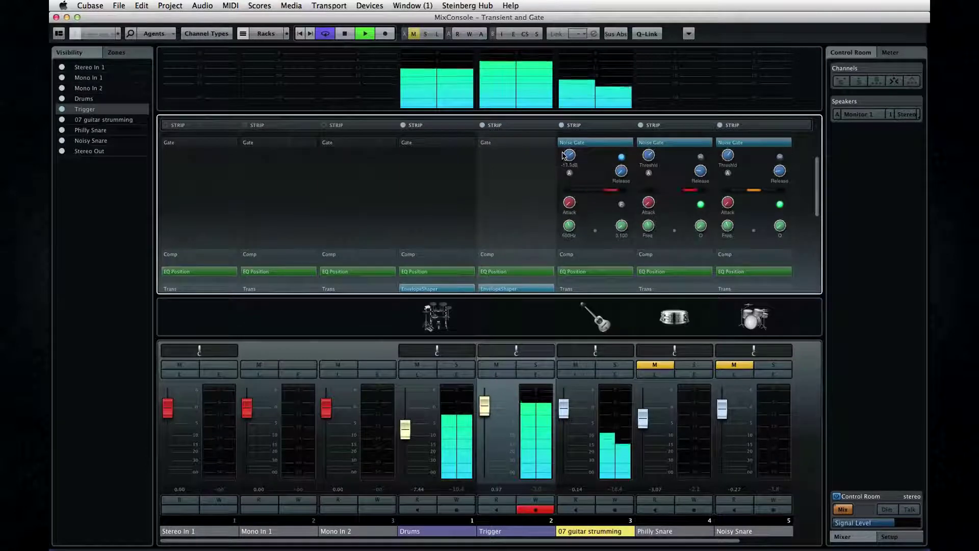
mouse_move(567, 173)
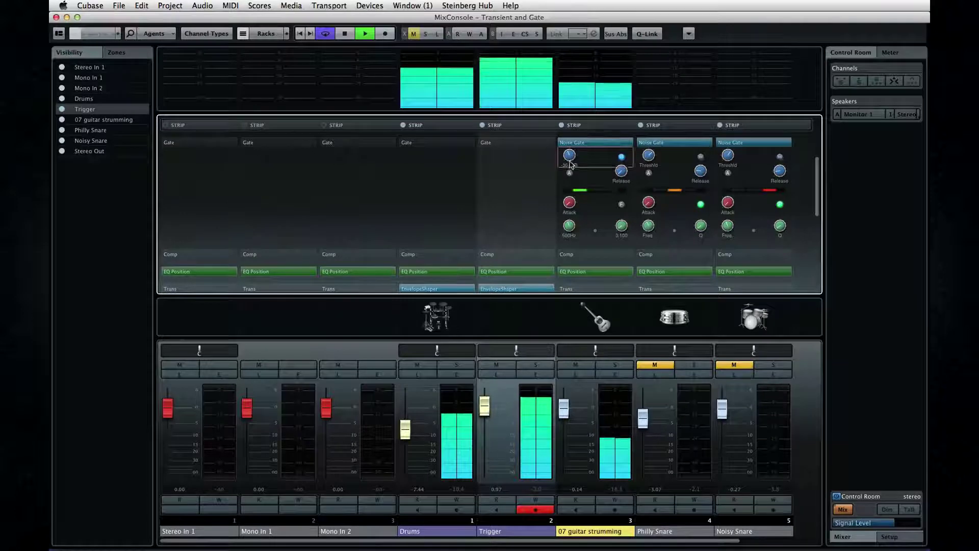
mouse_move(617, 162)
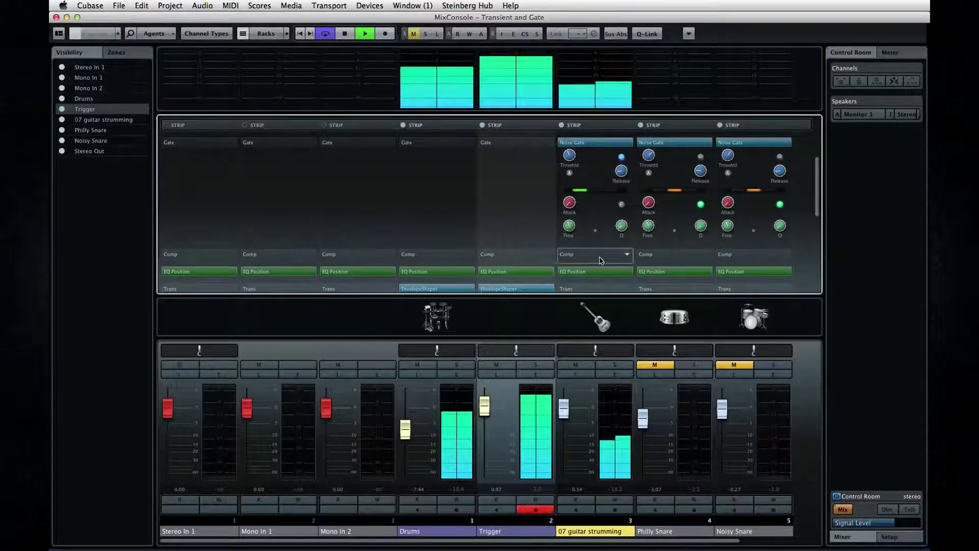
mouse_move(565, 199)
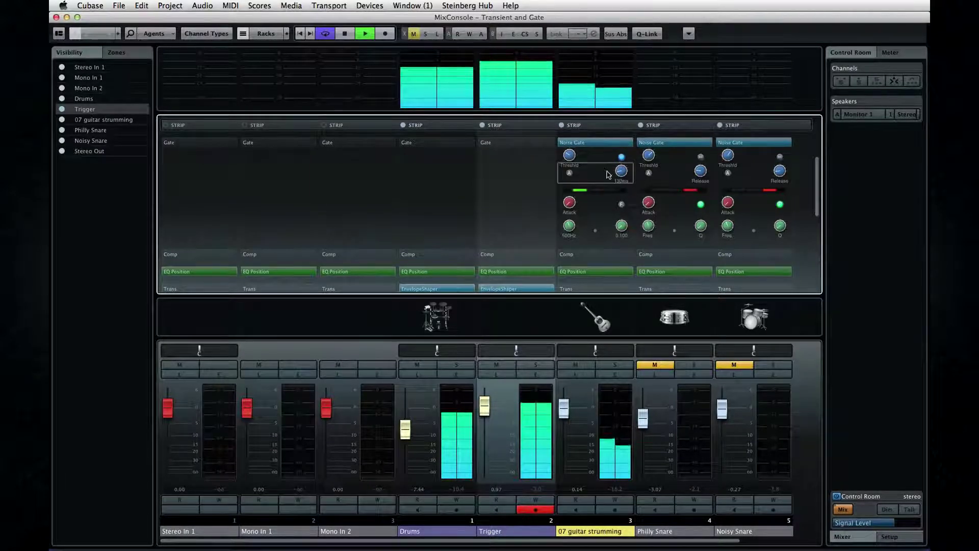
mouse_move(622, 183)
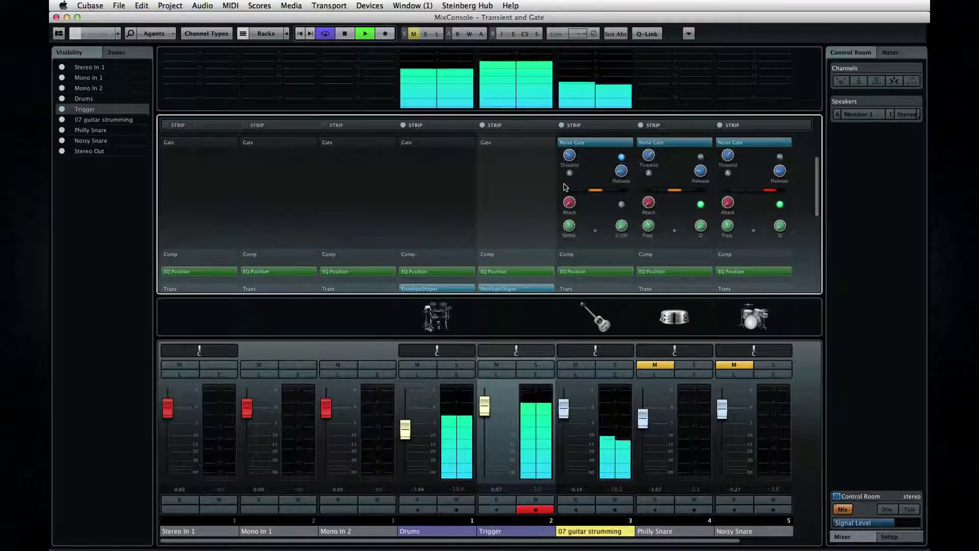
key("space")
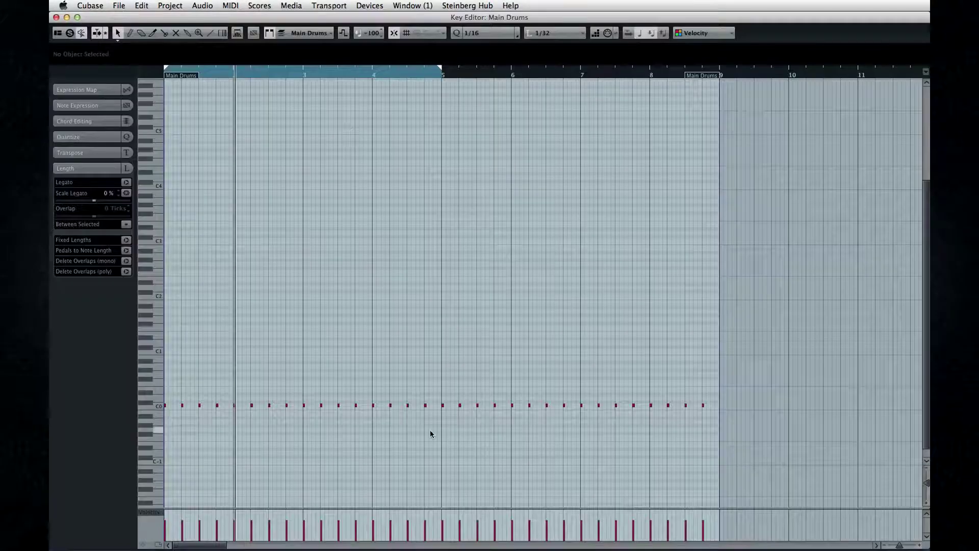
Select the C0 notes up to bar 5, lower the guitar gate threshold, and stop playback.
left_click_drag(459, 431, 161, 375)
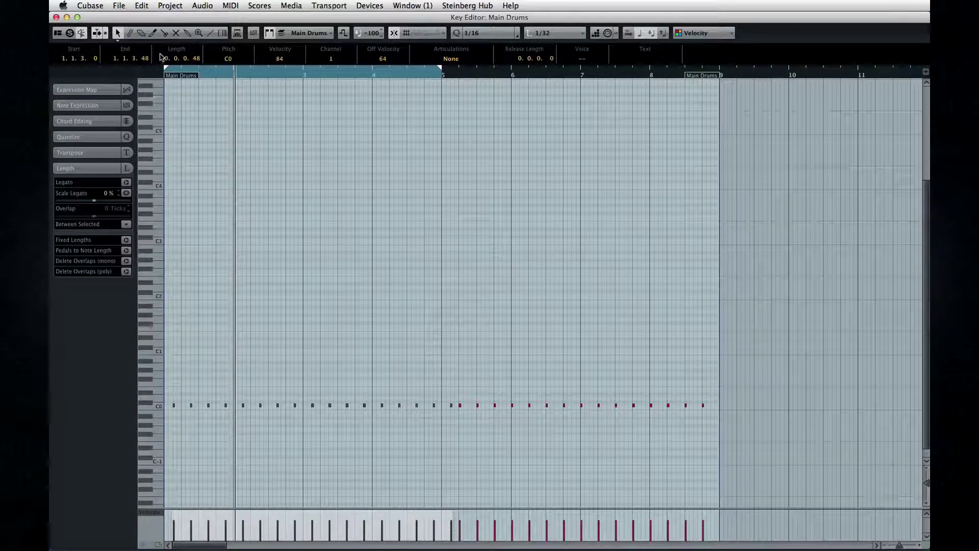
left_click(56, 16)
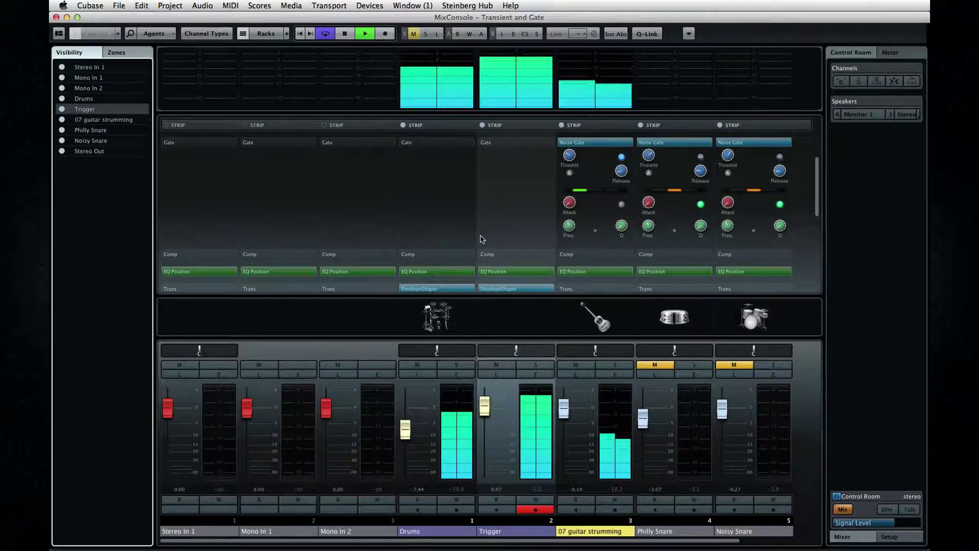
left_click(568, 157)
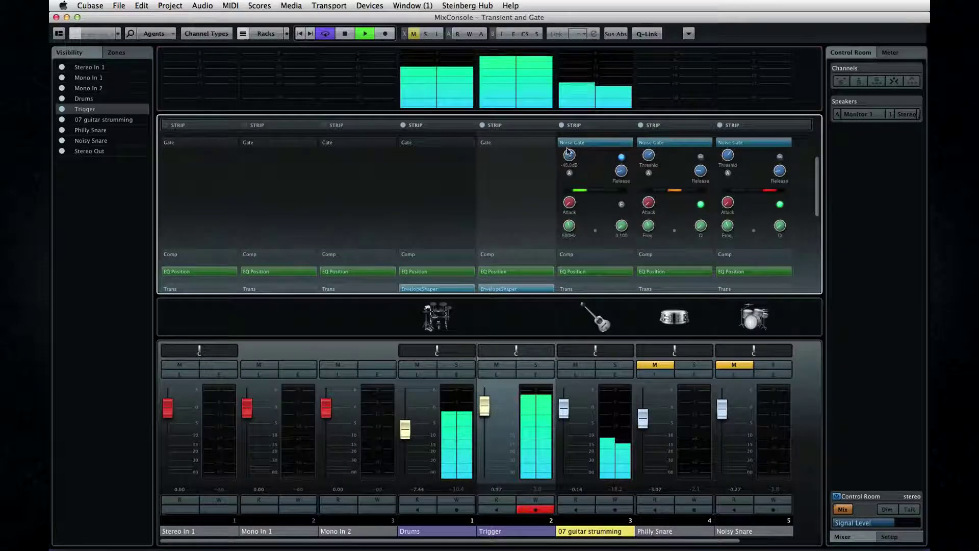
left_click_drag(568, 150, 568, 158)
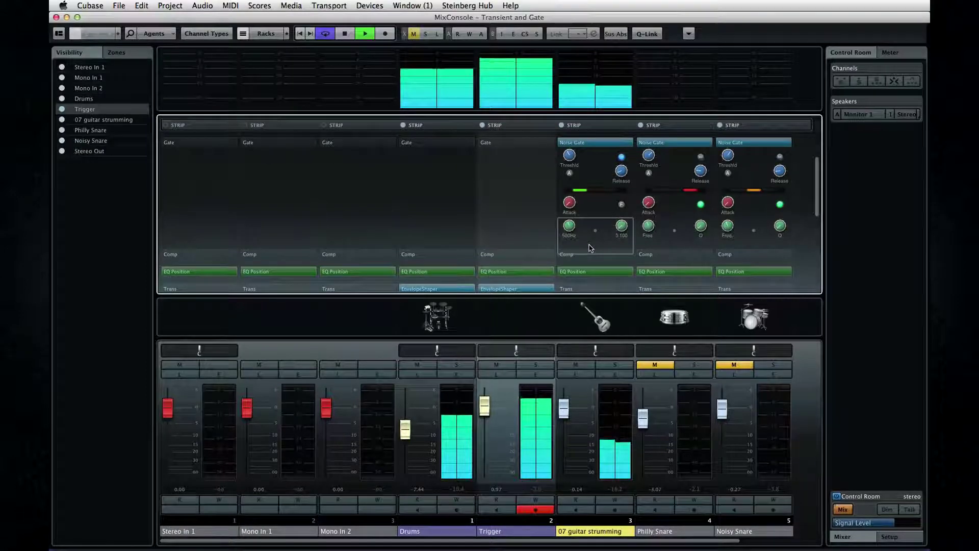
key("space")
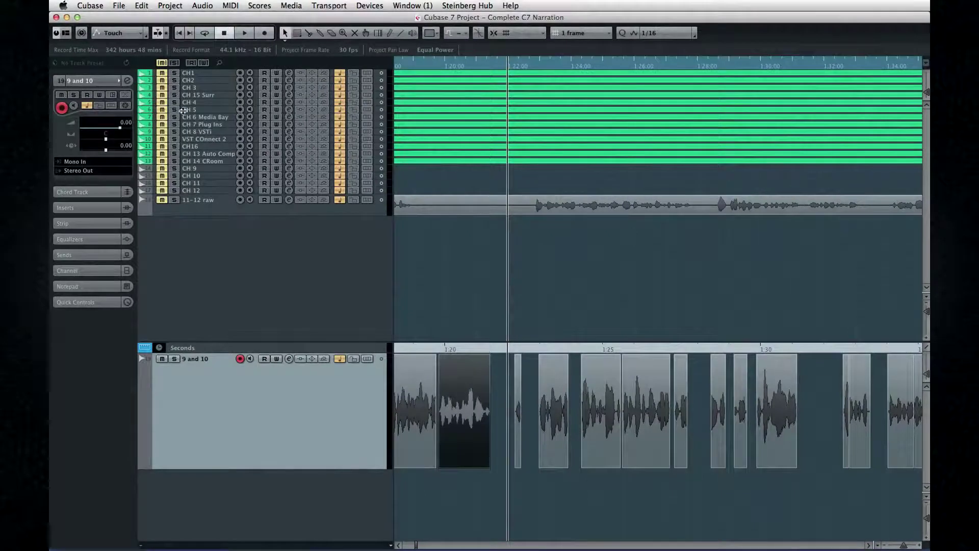
Open the Project Logical Editor and try adding and removing filter and action rows.
left_click(141, 5)
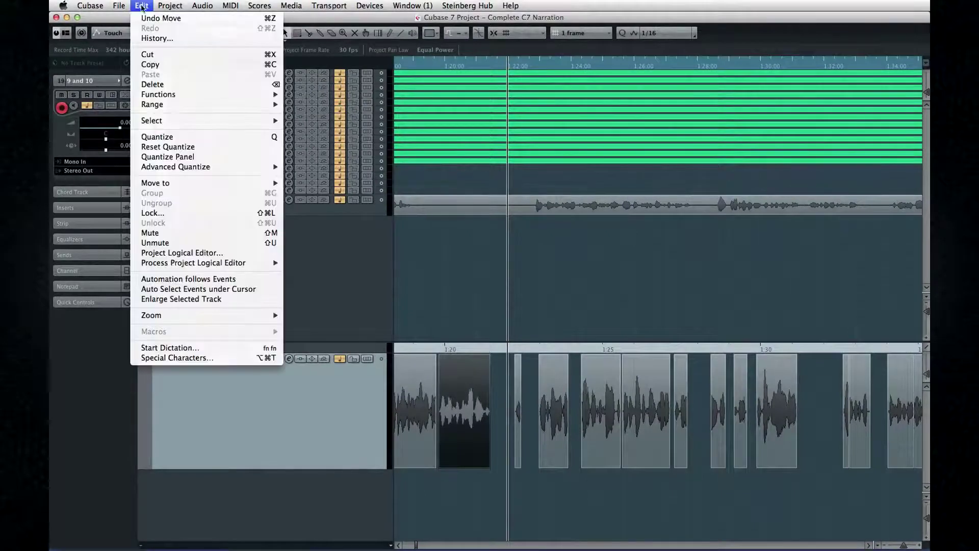
left_click(239, 256)
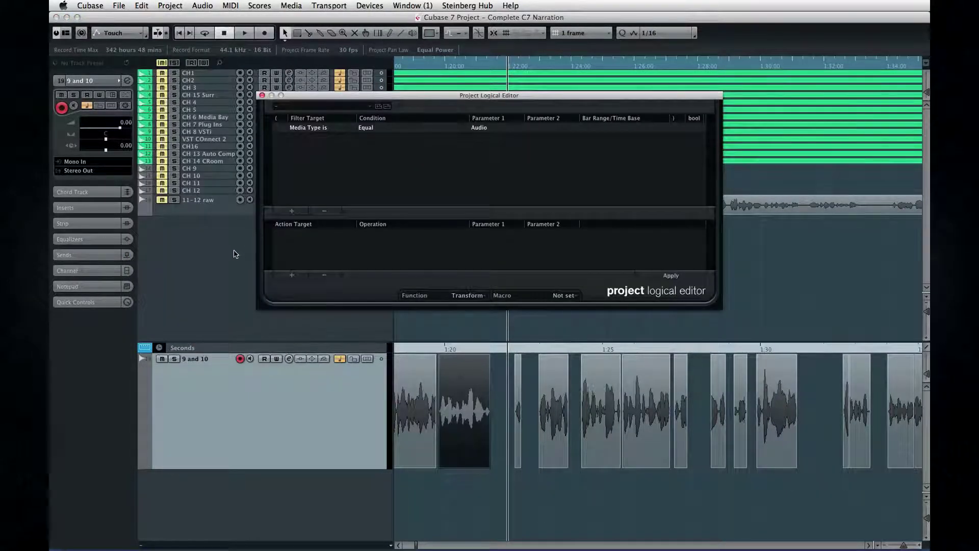
left_click(292, 211)
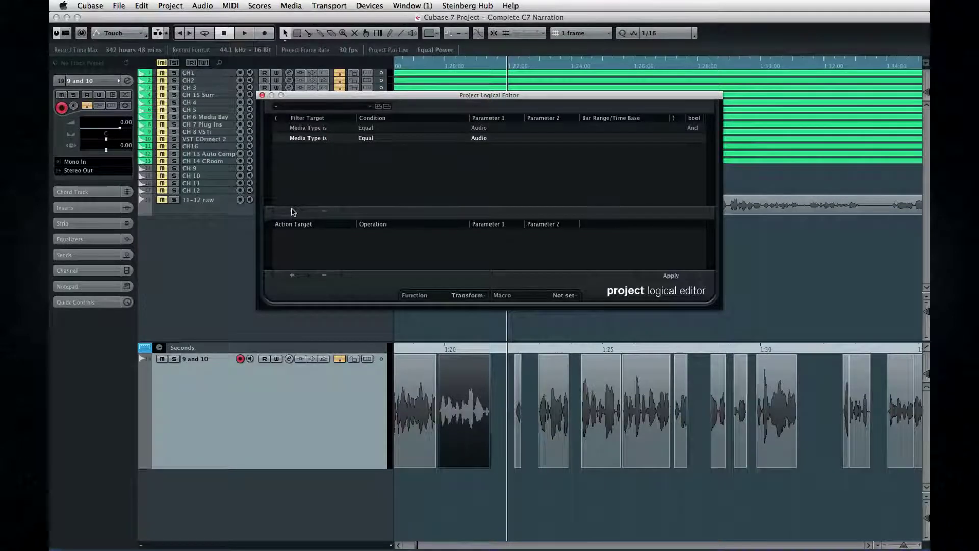
left_click(292, 211)
left_click(293, 211)
left_click(291, 275)
left_click(292, 276)
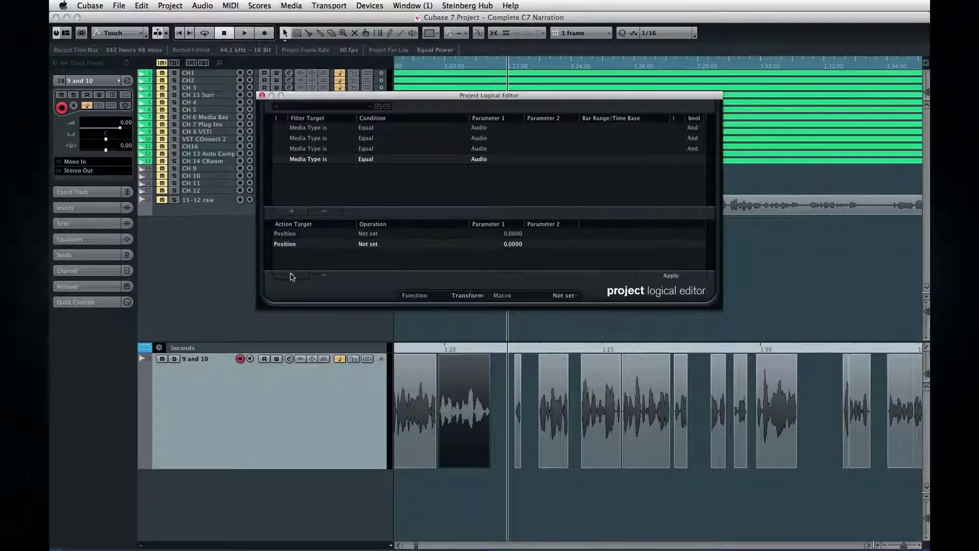
left_click(317, 276)
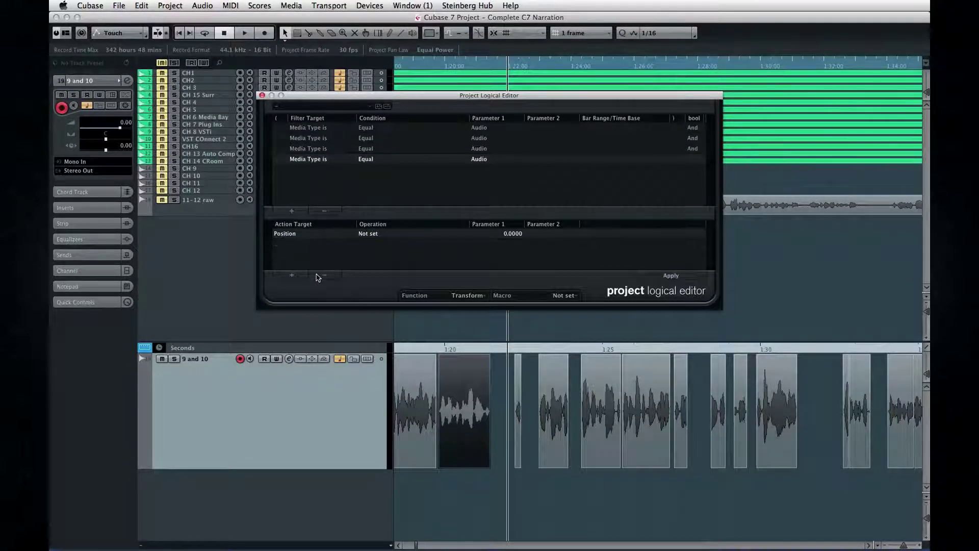
left_click(320, 212)
left_click(320, 212)
left_click(321, 213)
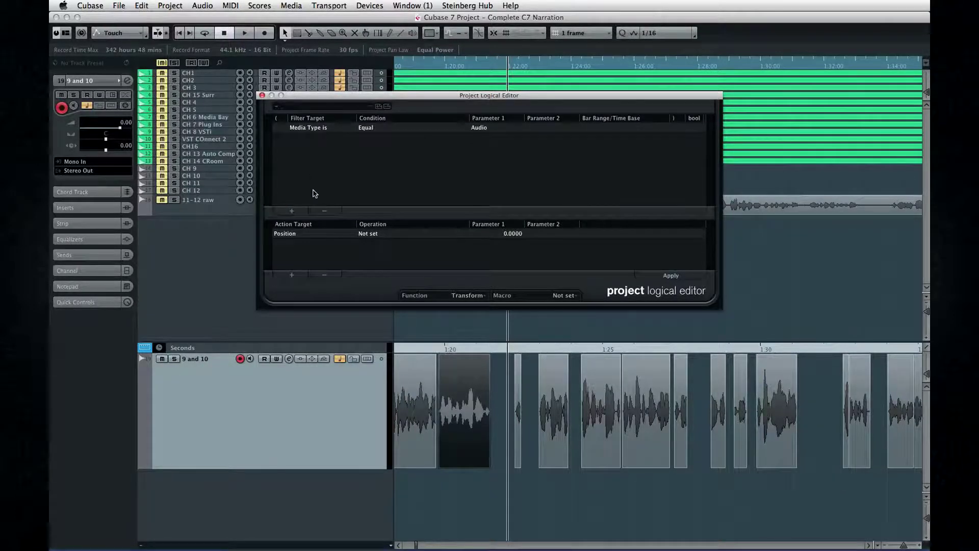
Clear the remaining filter and action rows, then close and reopen the Project Logical Editor.
left_click(299, 212)
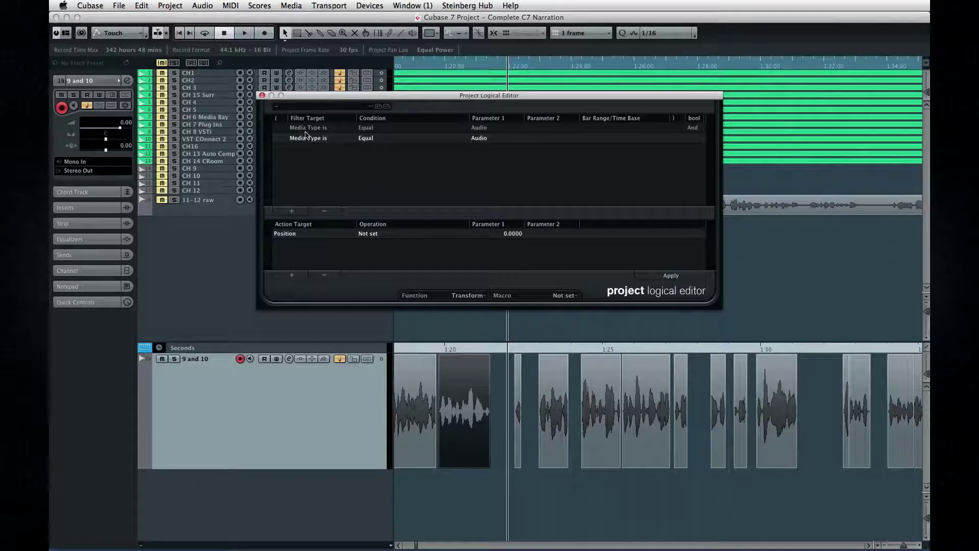
left_click(292, 275)
left_click(322, 276)
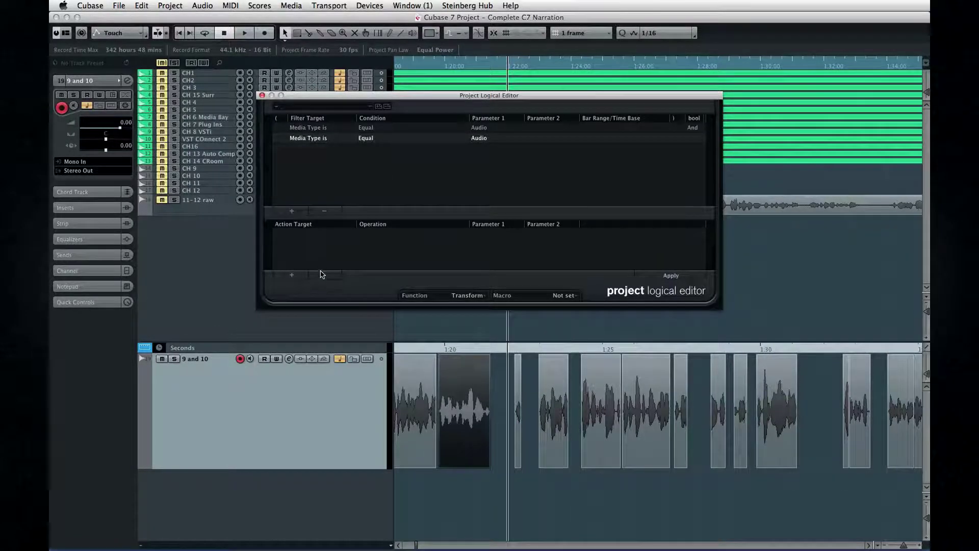
left_click(321, 212)
left_click(321, 212)
left_click(262, 96)
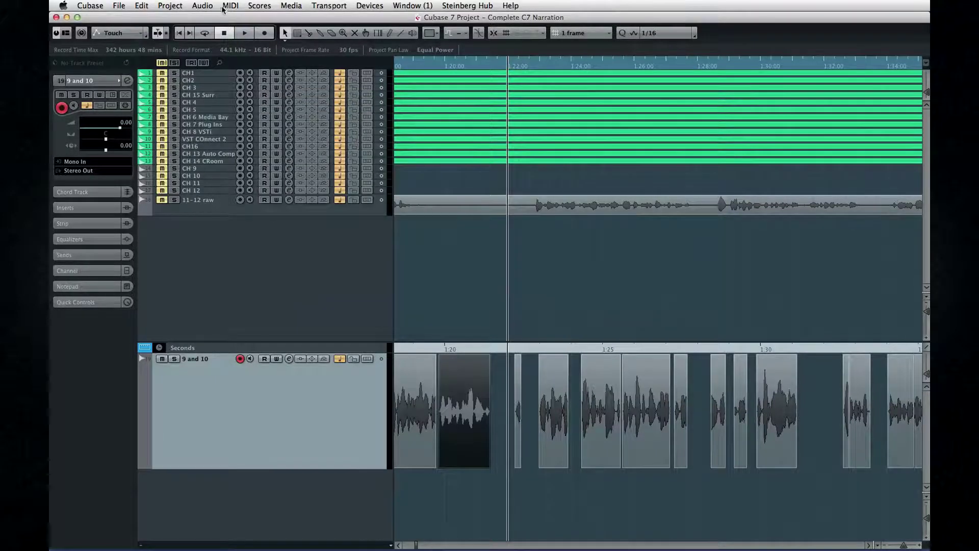
left_click(231, 6)
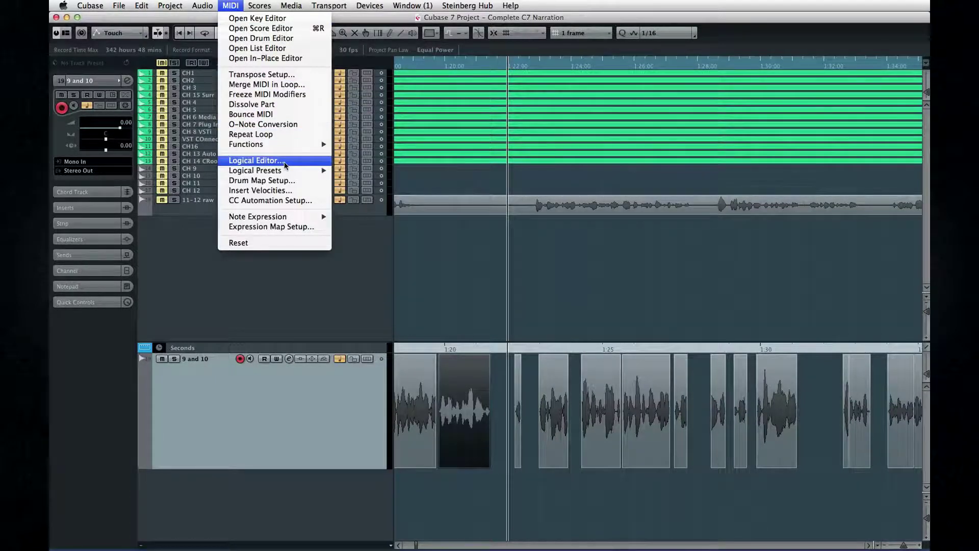
mouse_move(141, 6)
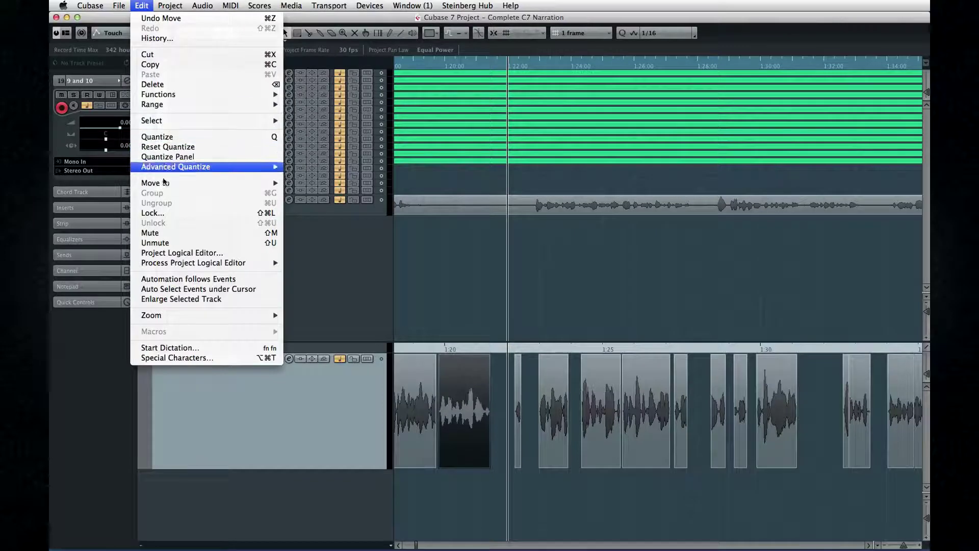
left_click(168, 253)
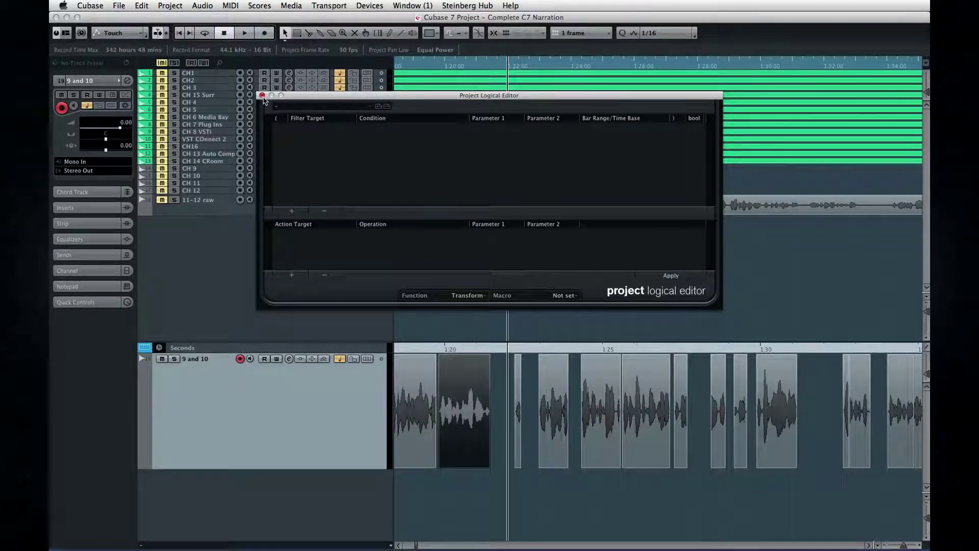
left_click_drag(313, 97, 339, 74)
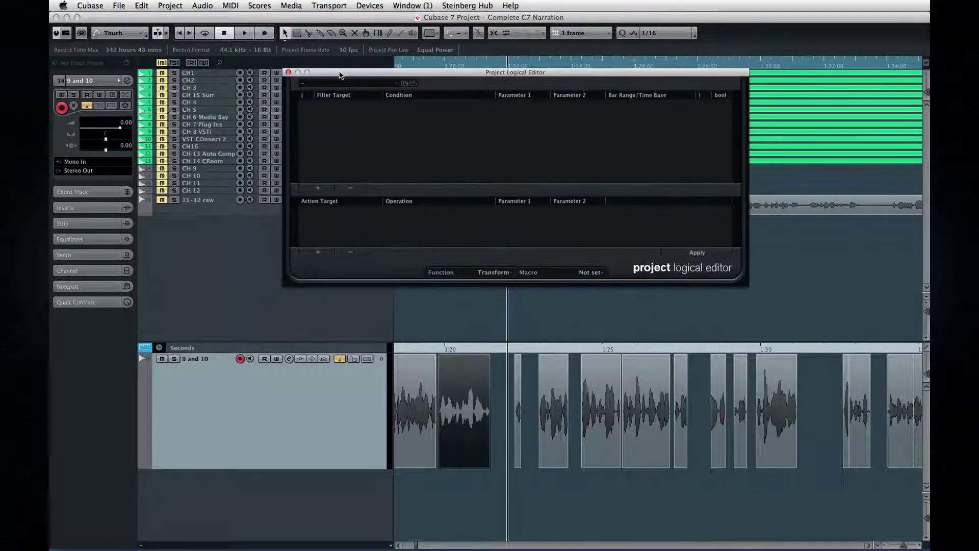
left_click(289, 73)
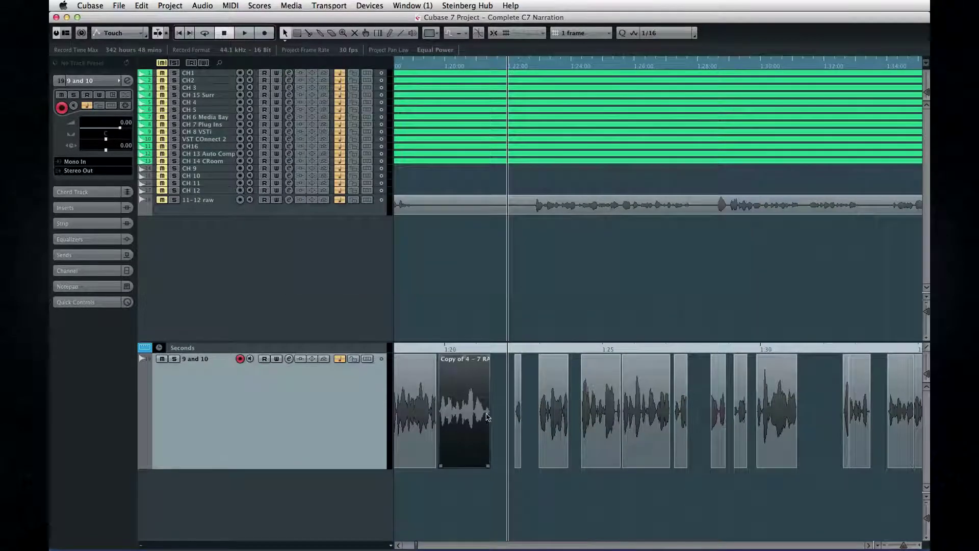
left_click(518, 398)
left_click(682, 399)
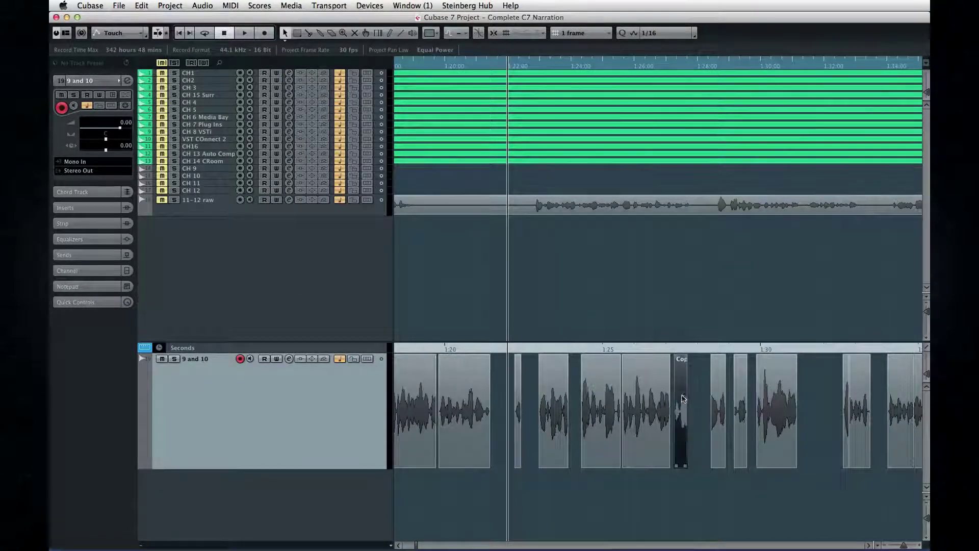
left_click(718, 399)
left_click(657, 404)
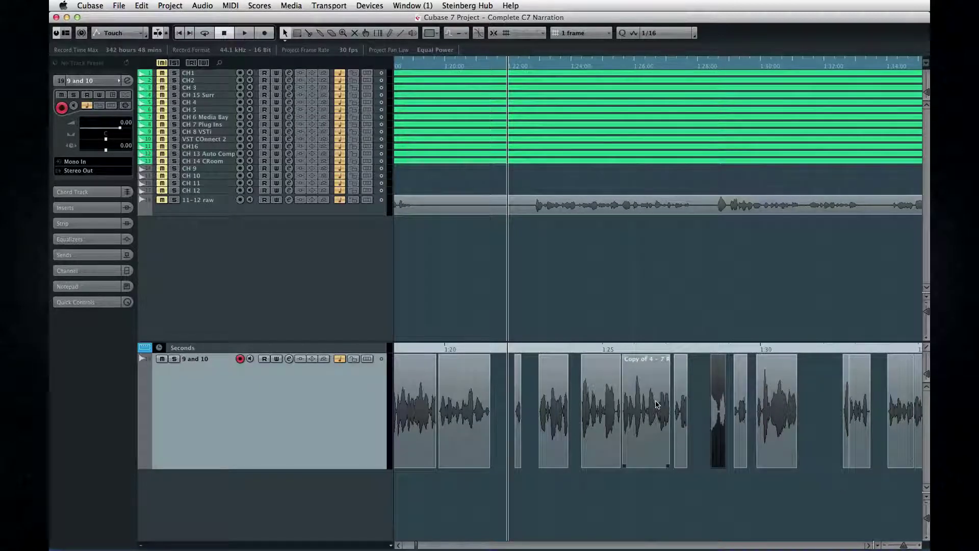
left_click(519, 403)
key("Delete")
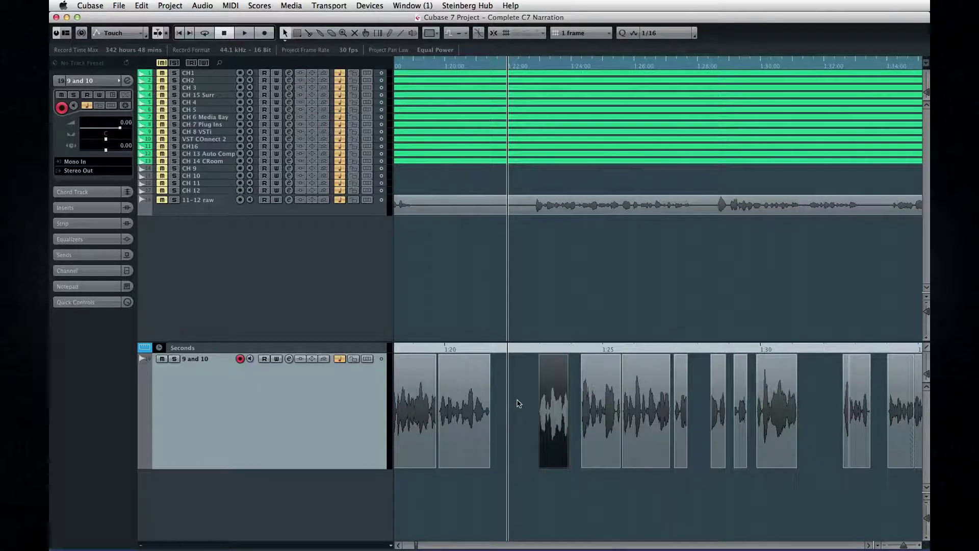
left_click(522, 398)
left_click_drag(523, 395, 815, 393)
left_click_drag(739, 394, 688, 393)
left_click(858, 389)
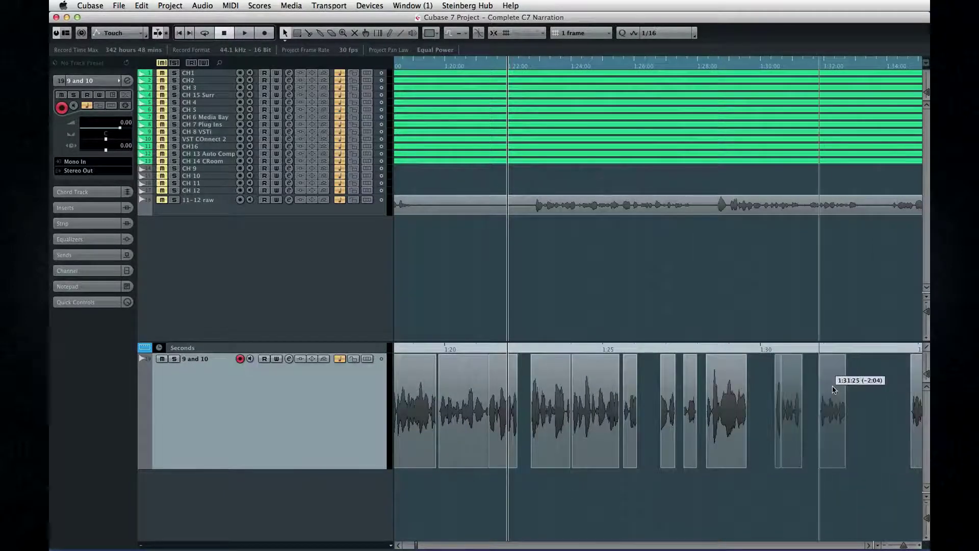
key("super+z")
key("super+z")
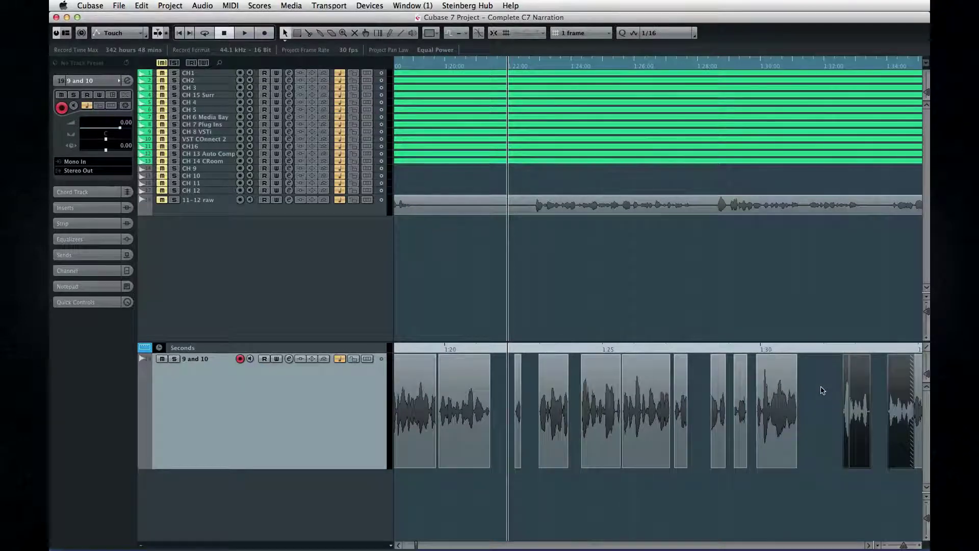
left_click(822, 390)
In the Project Logical Editor, add a Container Type filter matching All Types.
left_click(138, 5)
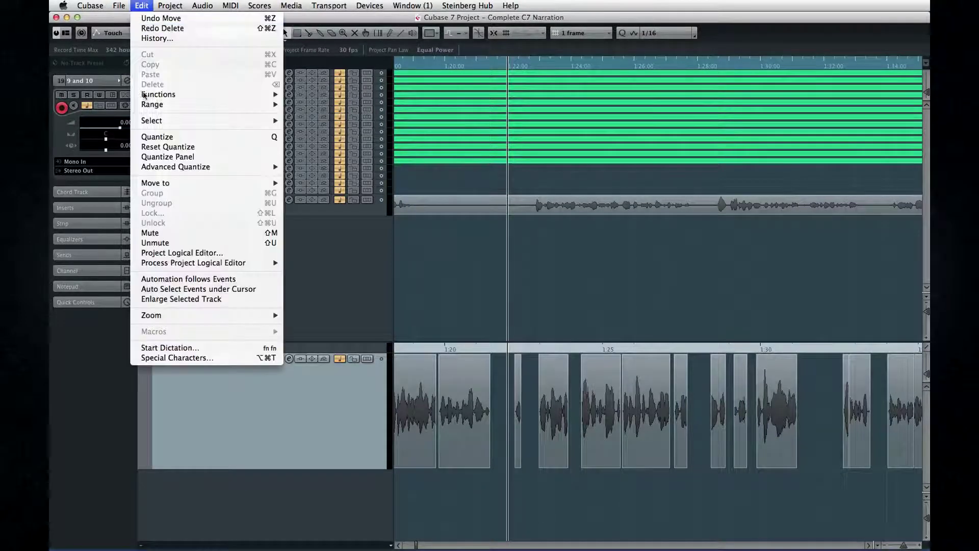
left_click(163, 252)
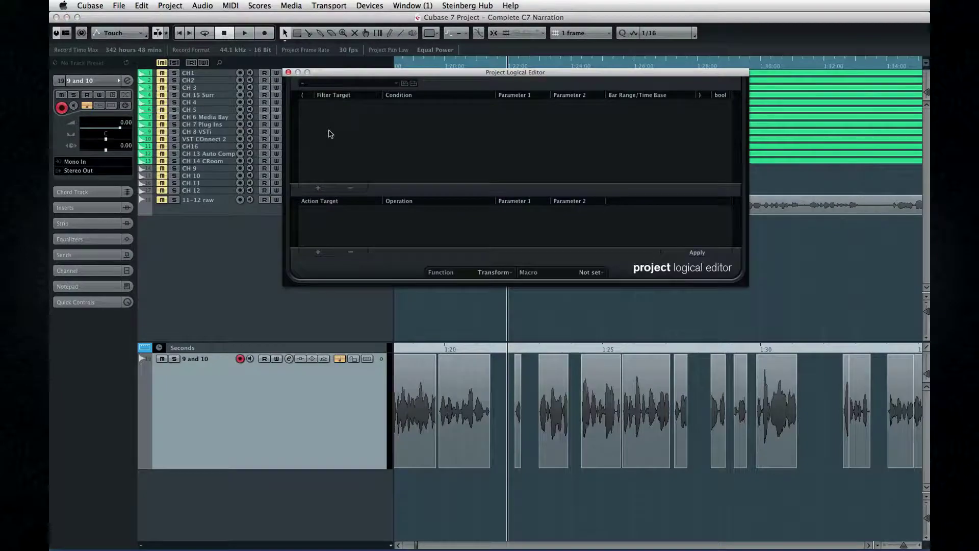
left_click(317, 187)
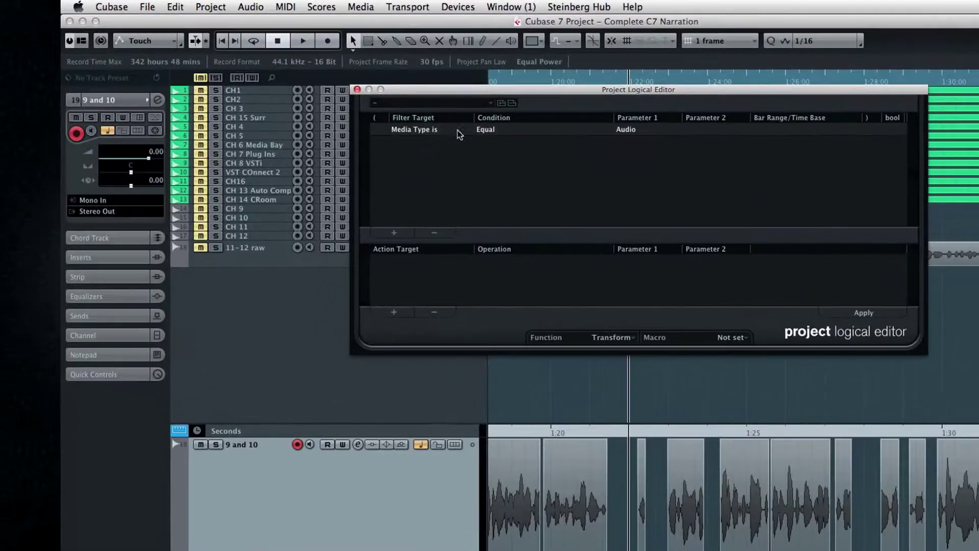
left_click(429, 130)
left_click(428, 154)
left_click(487, 132)
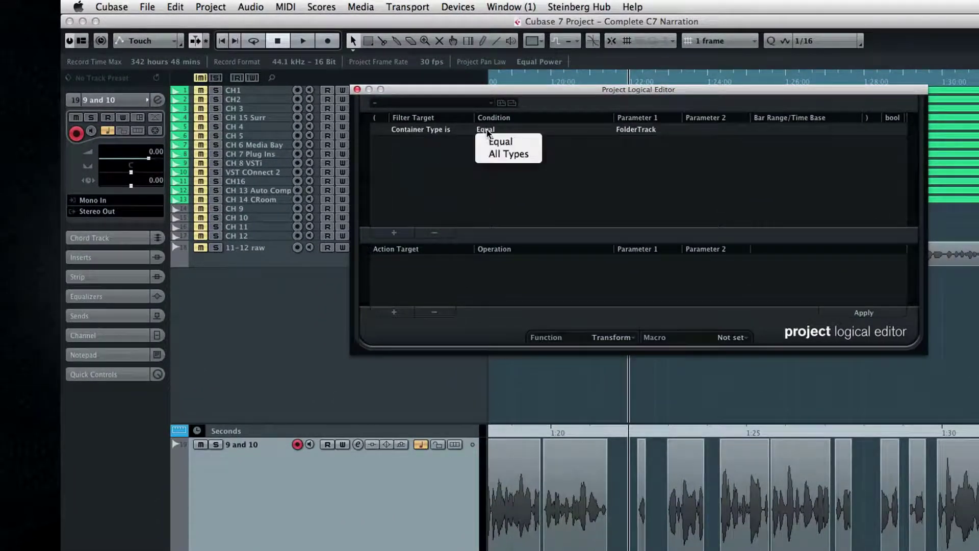
left_click(495, 155)
Add a second filter condition: Position Beyond Cursor.
left_click(399, 233)
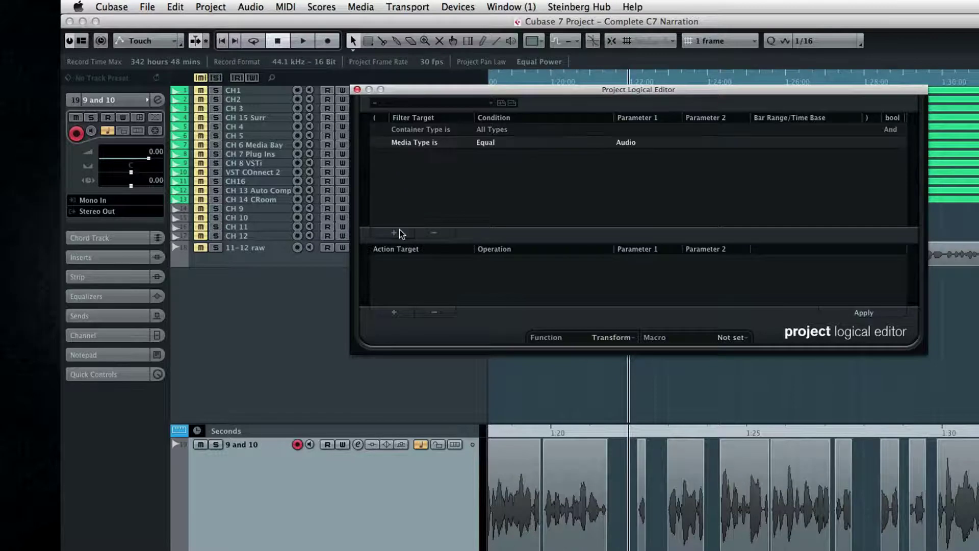
left_click(892, 133)
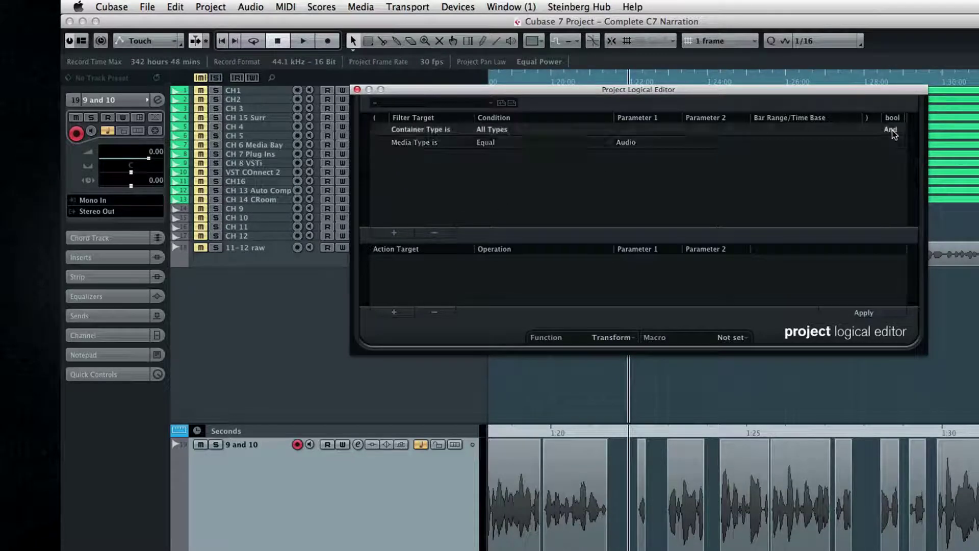
left_click(421, 143)
left_click(420, 142)
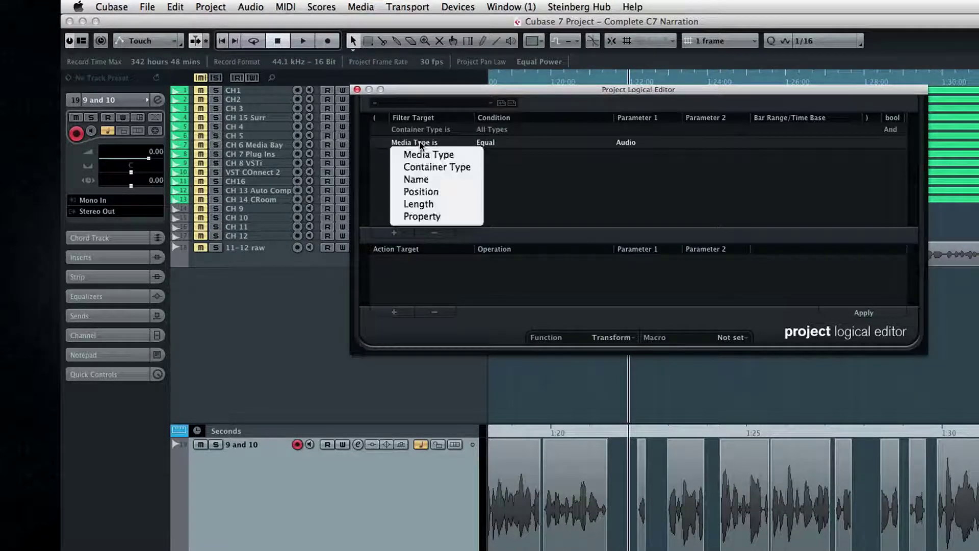
left_click(417, 192)
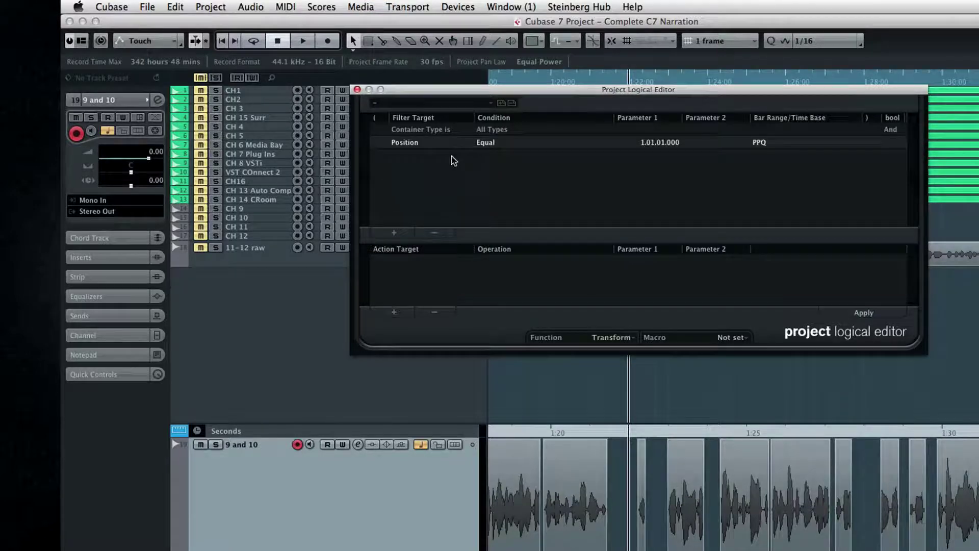
left_click(486, 143)
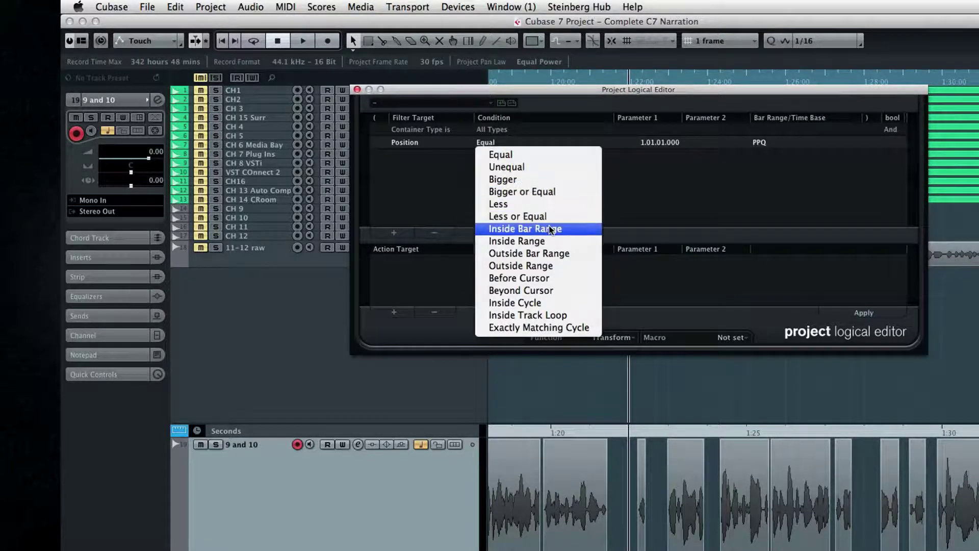
left_click(556, 290)
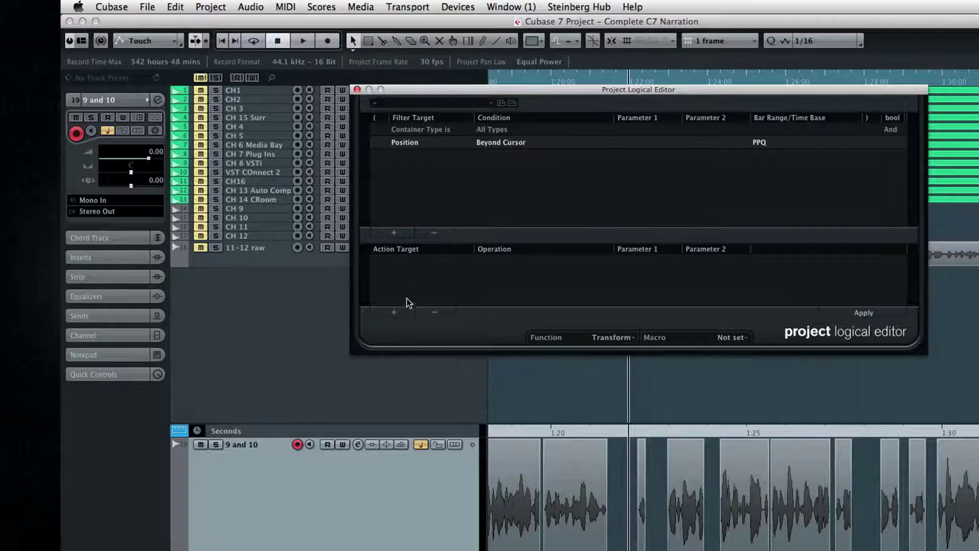
Add an action that subtracts 2 Seconds from Position.
left_click(394, 311)
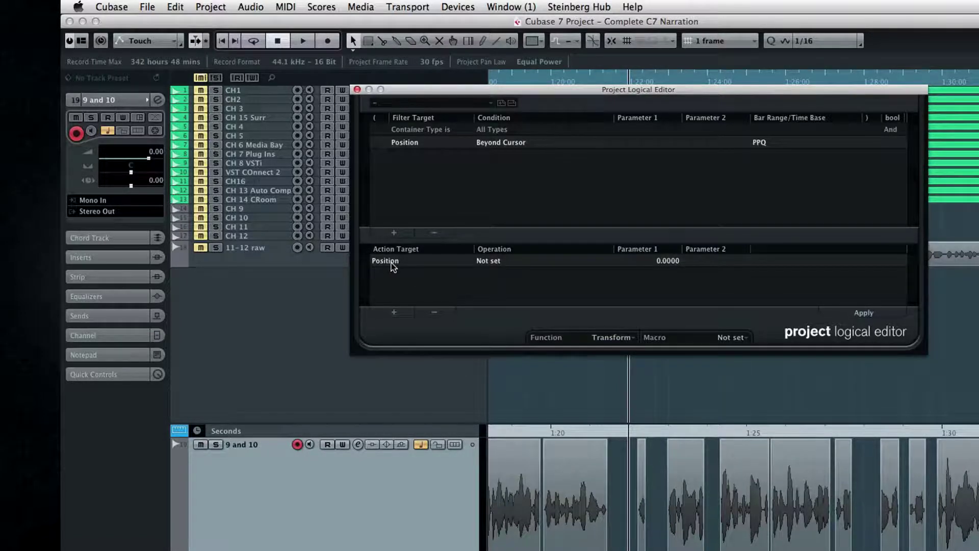
left_click(496, 262)
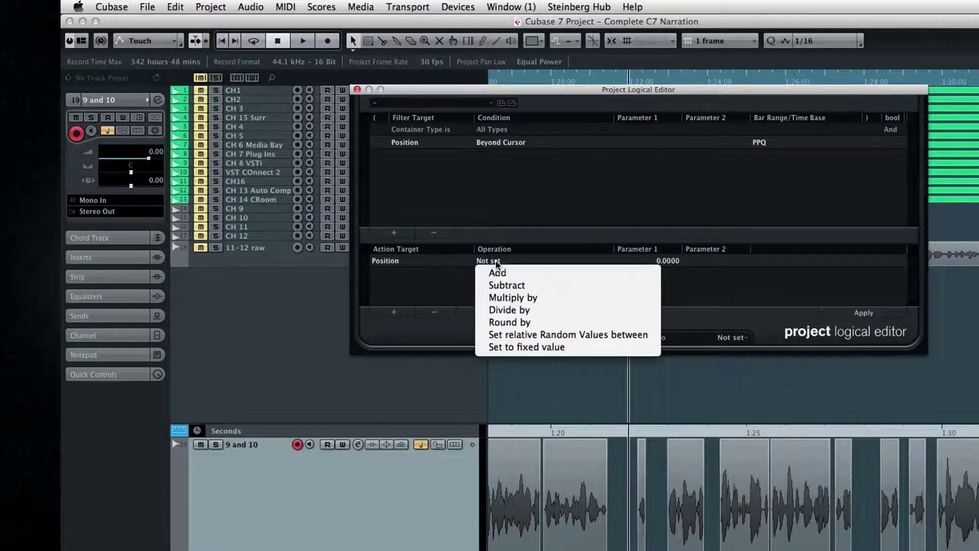
left_click(503, 285)
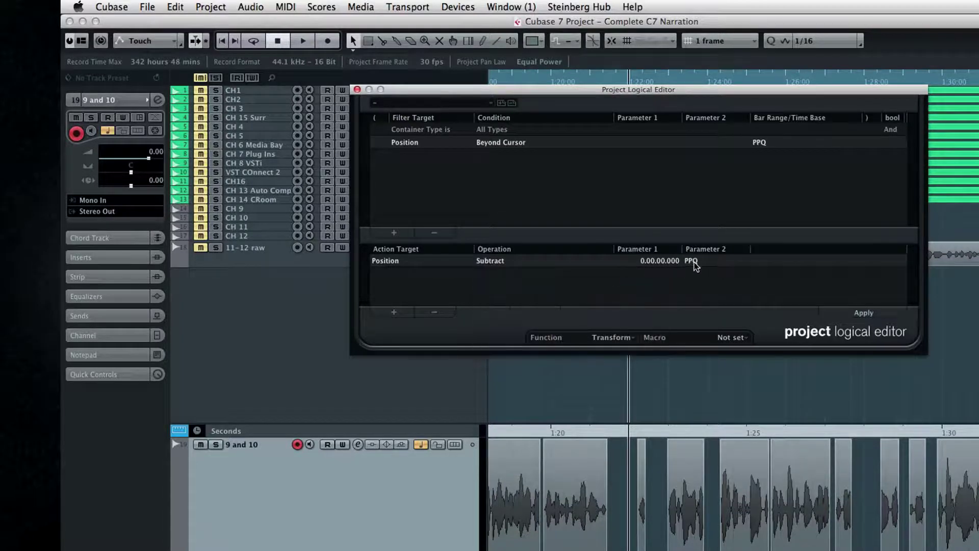
left_click(691, 261)
left_click(704, 285)
left_click(660, 261)
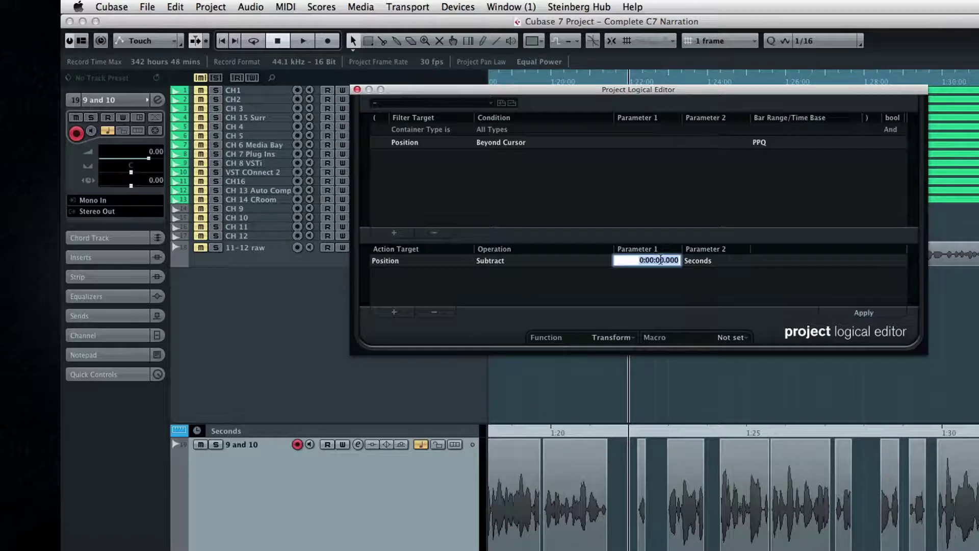
left_click(662, 261)
type("2")
key("Return")
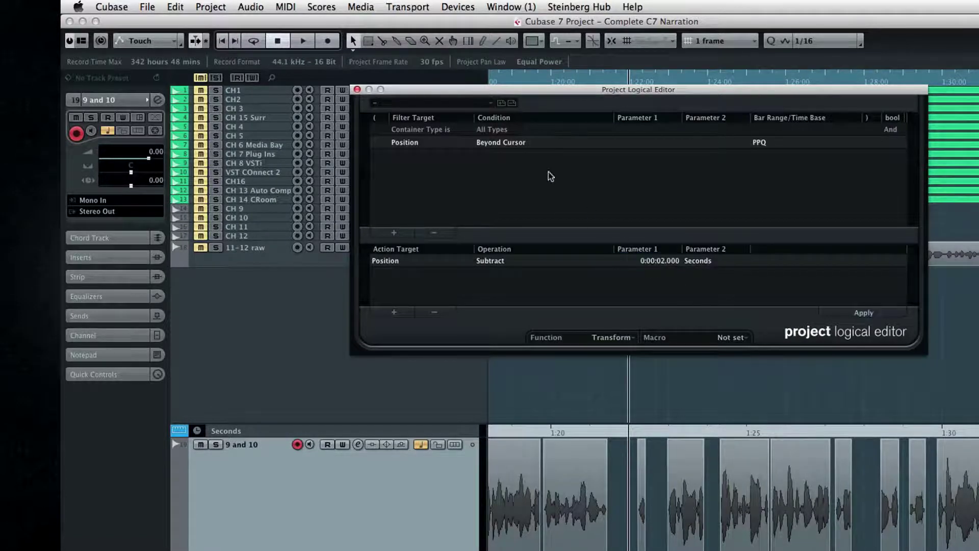
Save the setup as a preset named SCOOT.
left_click(505, 104)
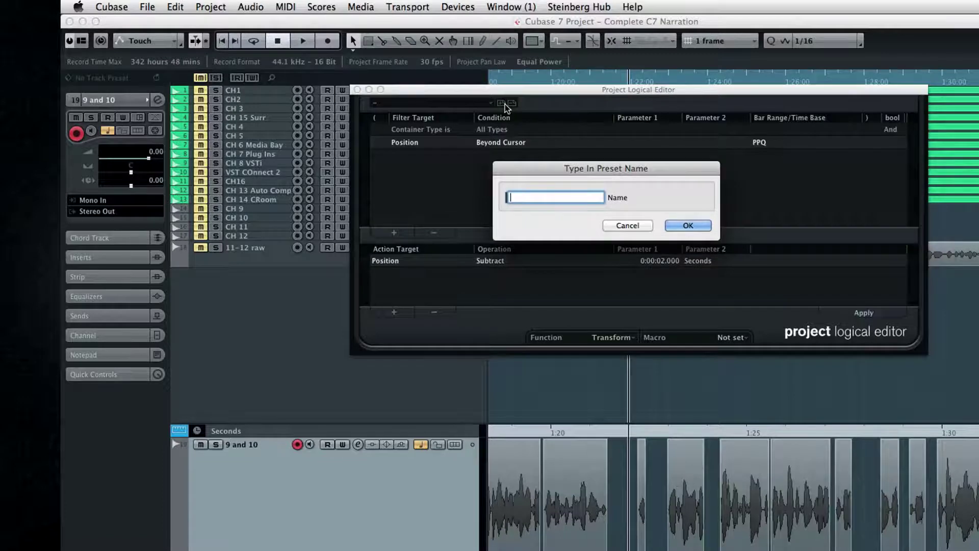
type("SCOOT")
key("Return")
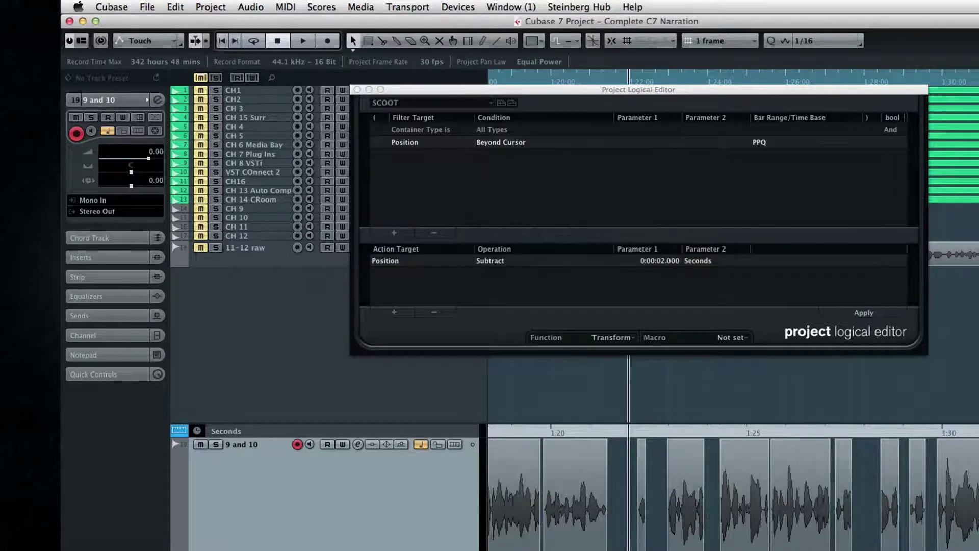
left_click(360, 89)
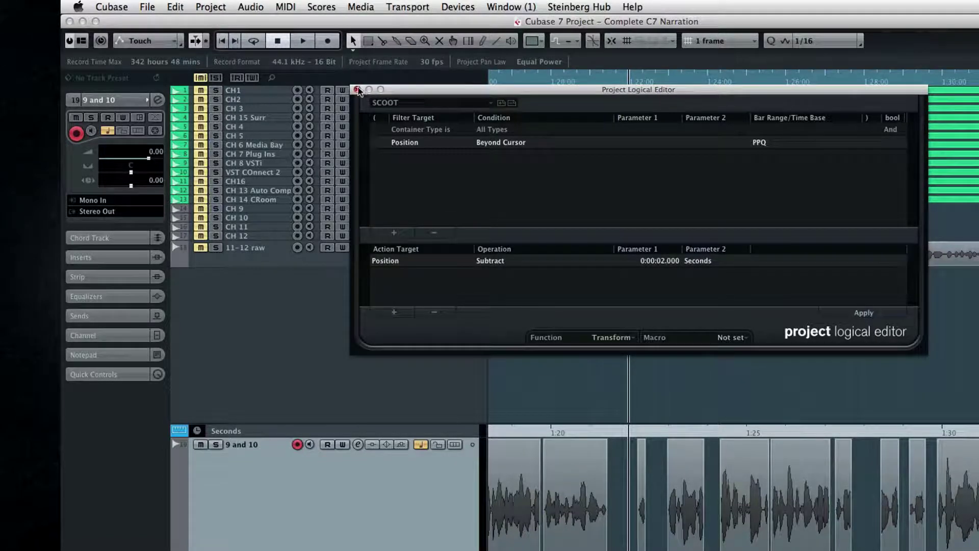
In Key Commands, assign F17 to the SCOOT Logical Editor preset and confirm with OK.
left_click(359, 90)
left_click(153, 6)
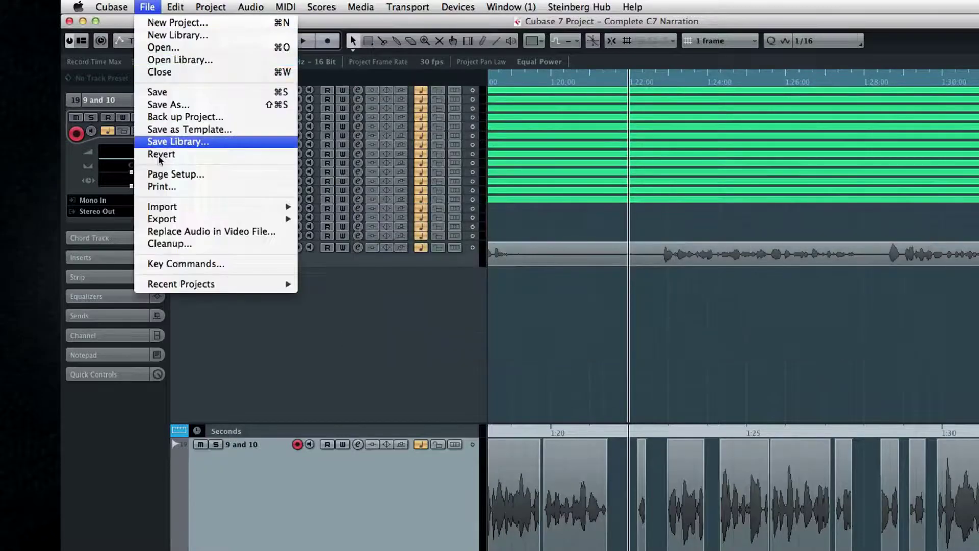
left_click(163, 264)
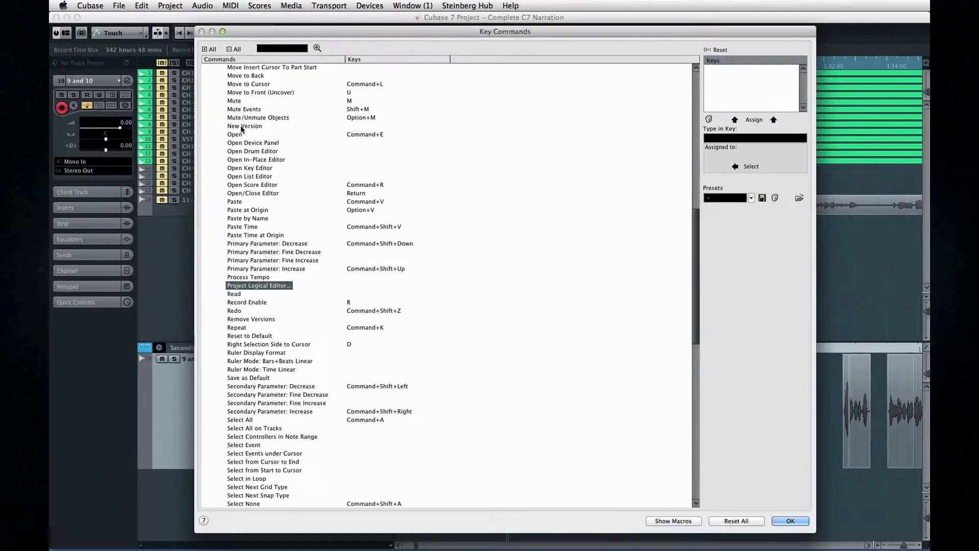
left_click(280, 48)
type("sc")
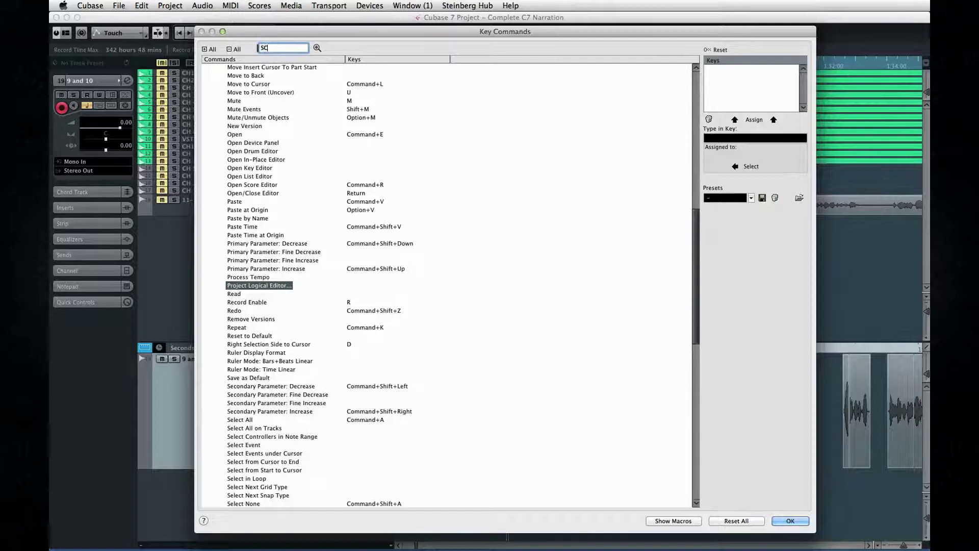
type("oot")
key("Return")
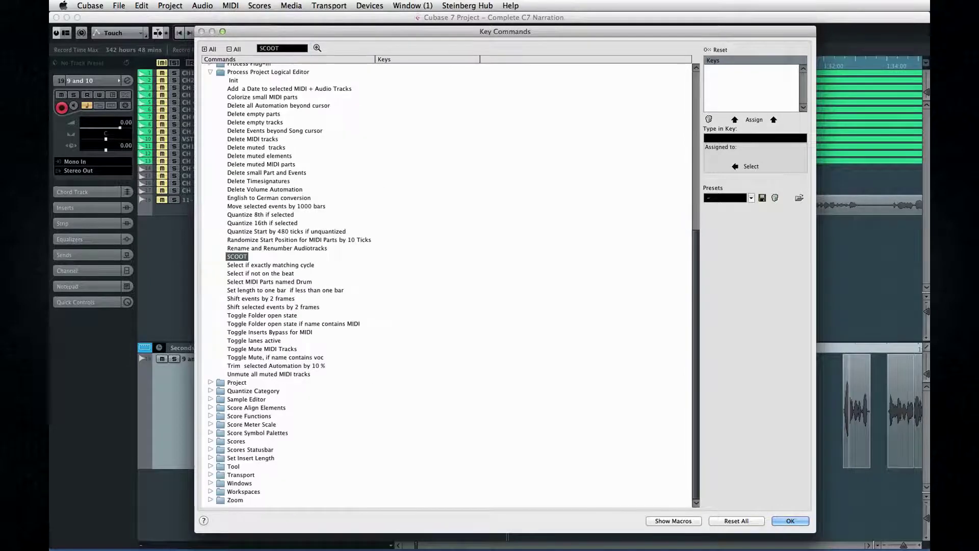
left_click(747, 138)
key("F17")
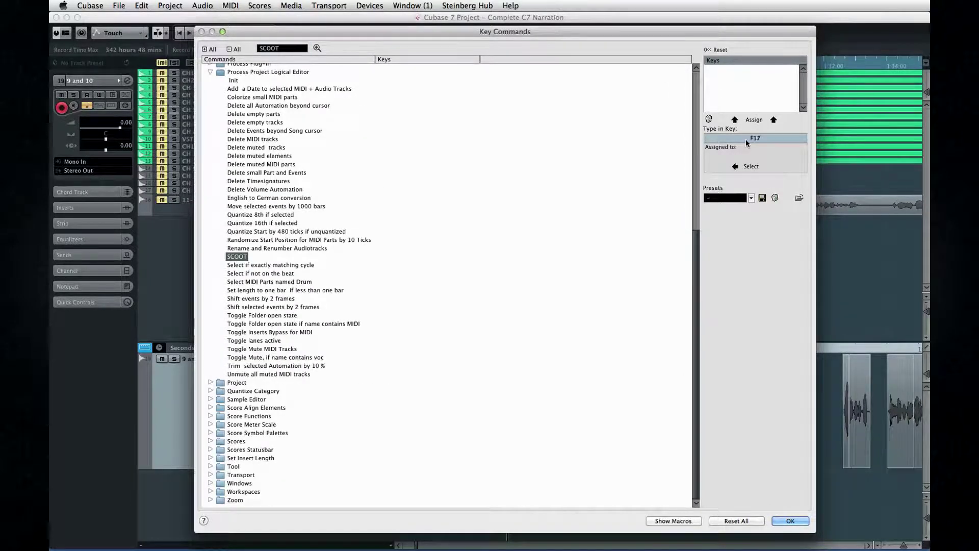
left_click(753, 118)
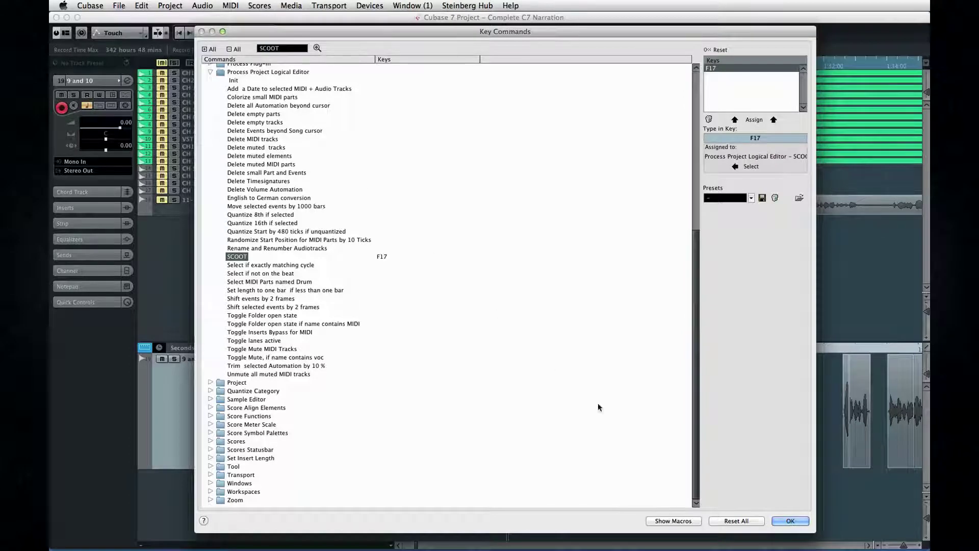
left_click(780, 521)
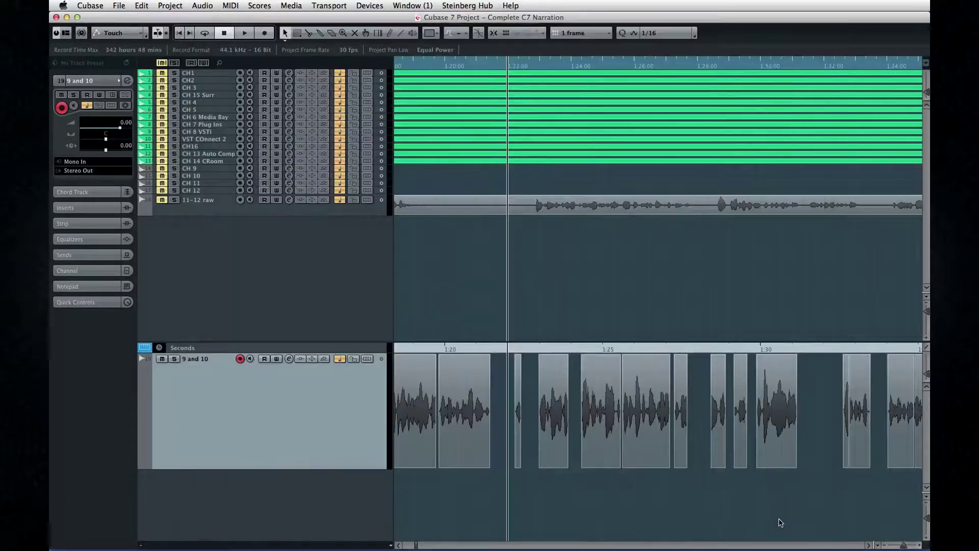
Run the 'scoot' key command at each edit point on tracks 9 and 10, including around 1:33, to close the gaps.
left_click(493, 350)
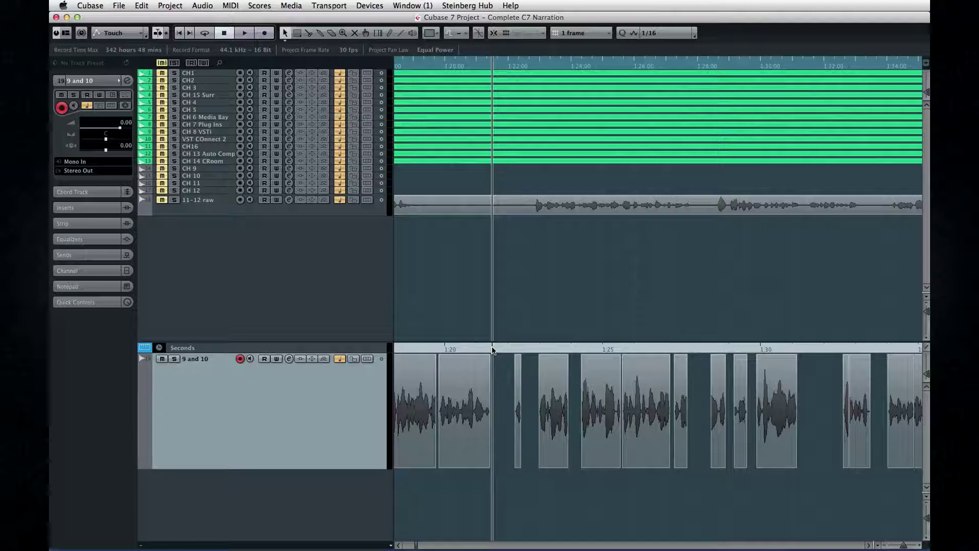
key("super+z")
left_click(632, 352)
key("super+z")
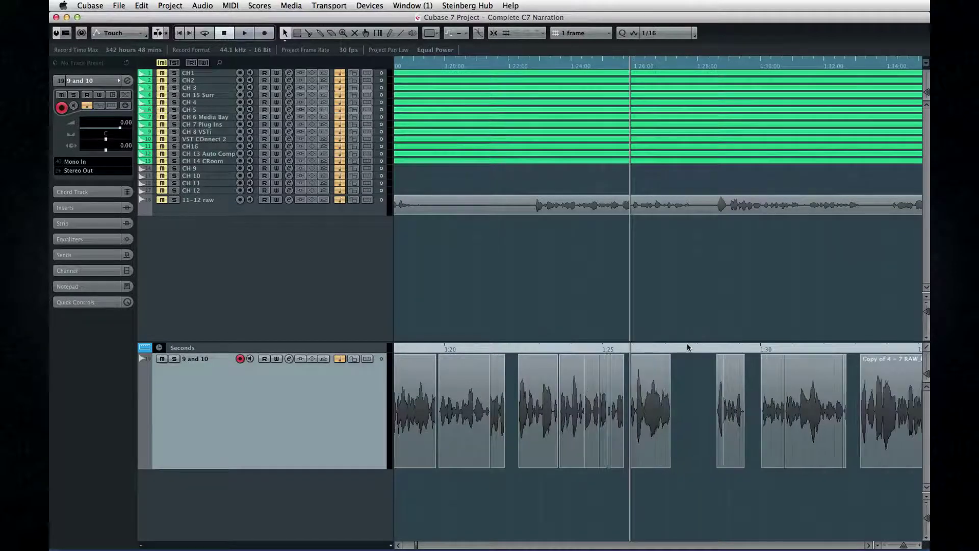
left_click(688, 351)
key("super+z")
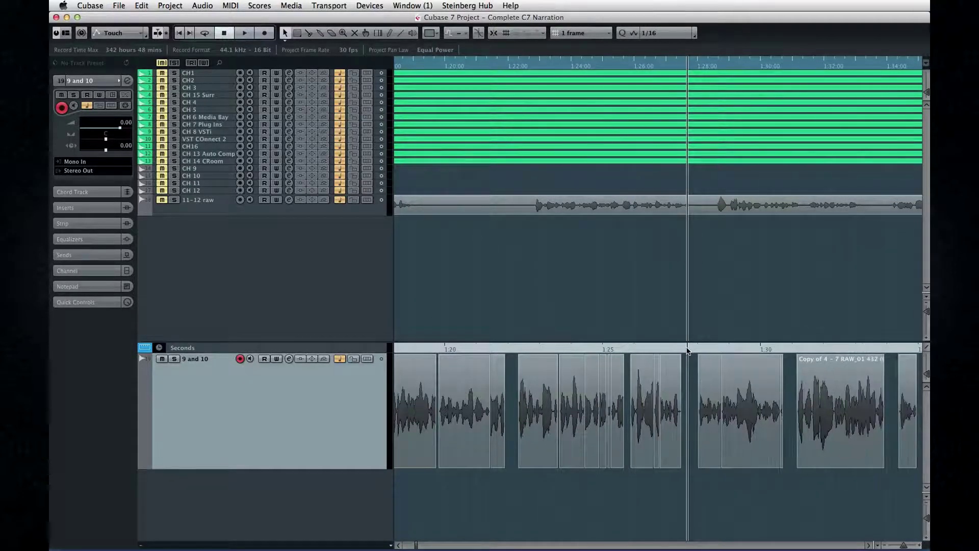
key("super+z")
left_click(866, 352)
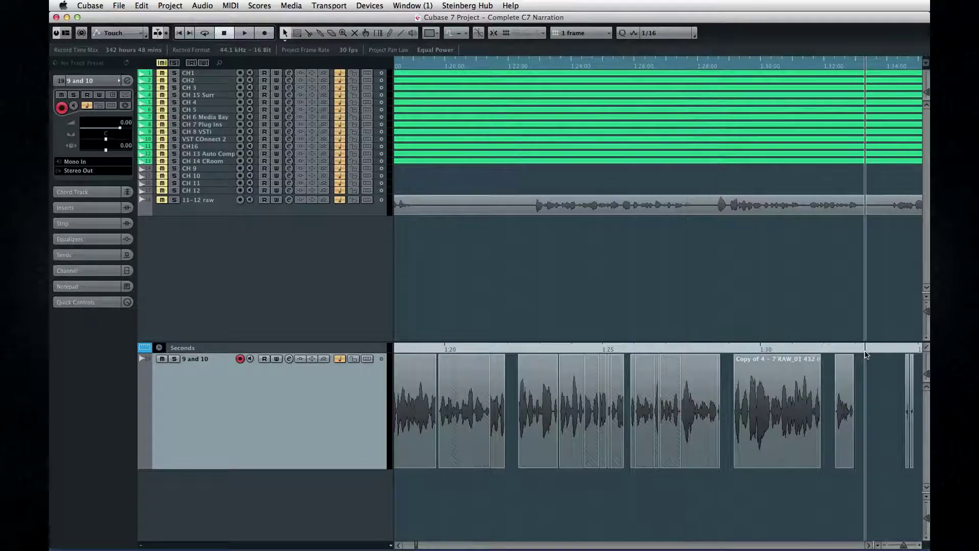
key("super+z")
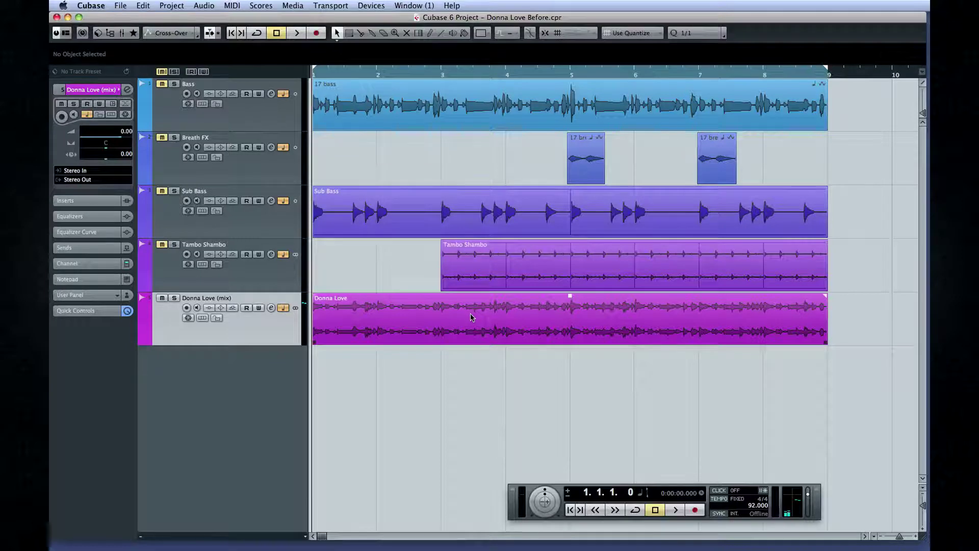
left_click(670, 509)
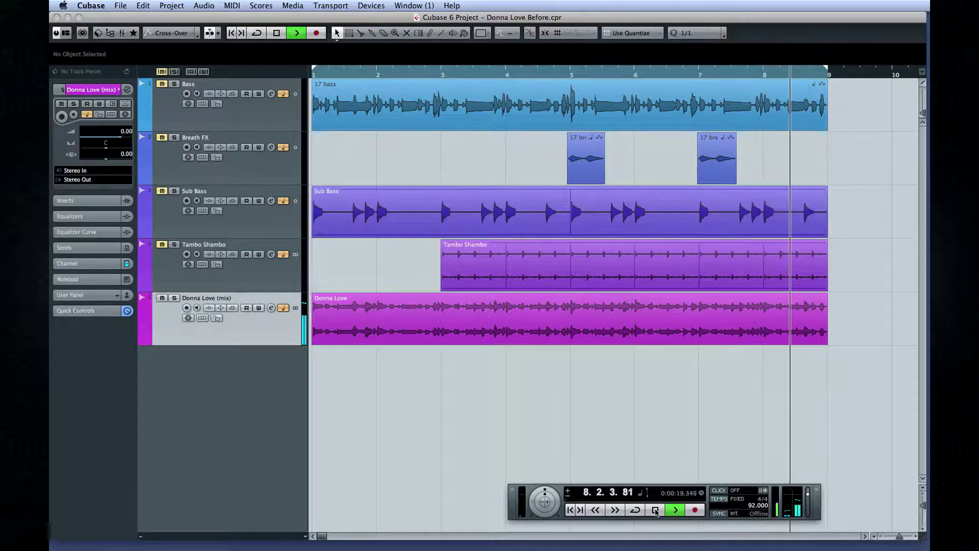
left_click(656, 511)
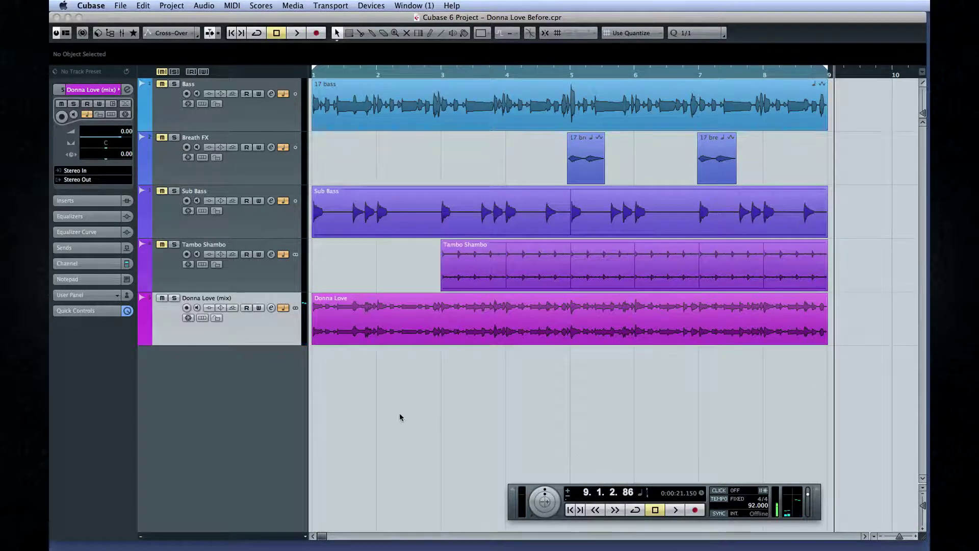
left_click(265, 289)
left_click(244, 320)
left_click(203, 6)
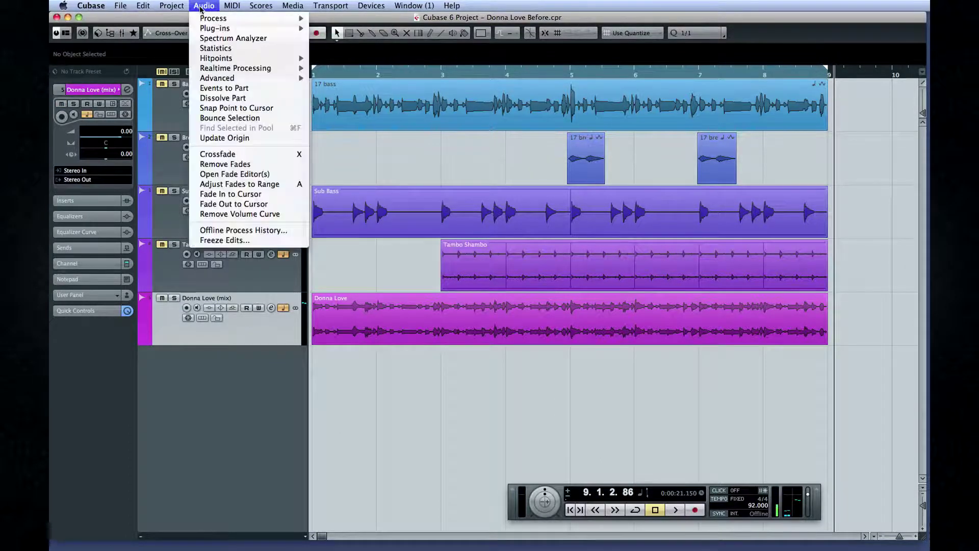
mouse_move(202, 18)
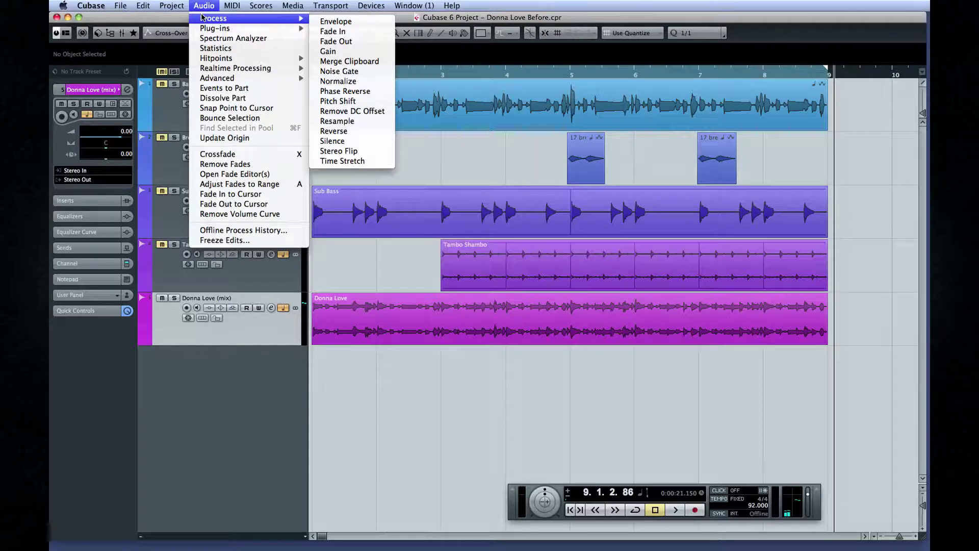
left_click(389, 296)
left_click(389, 297)
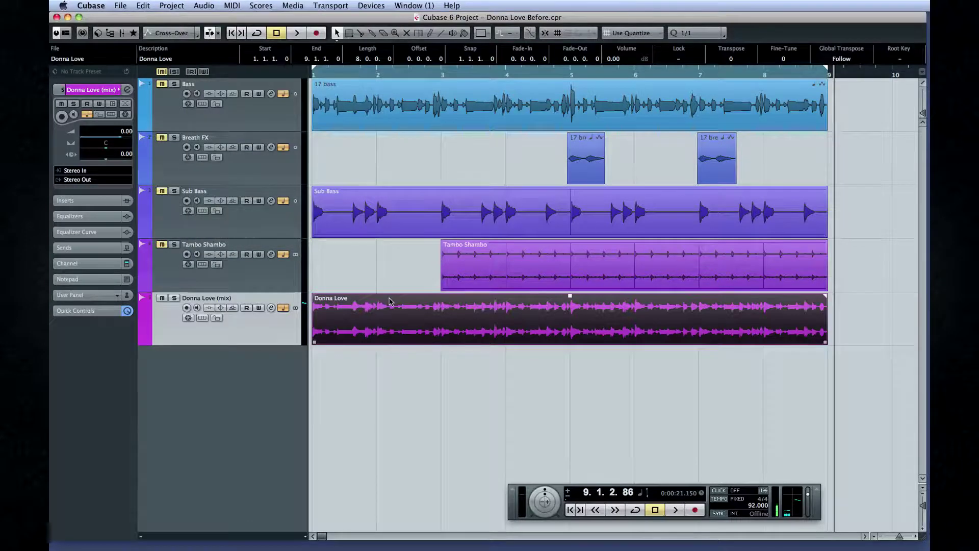
Set up Audio > Process > Pitch Shift in Envelope mode with Time Correction off.
left_click(205, 5)
mouse_move(240, 19)
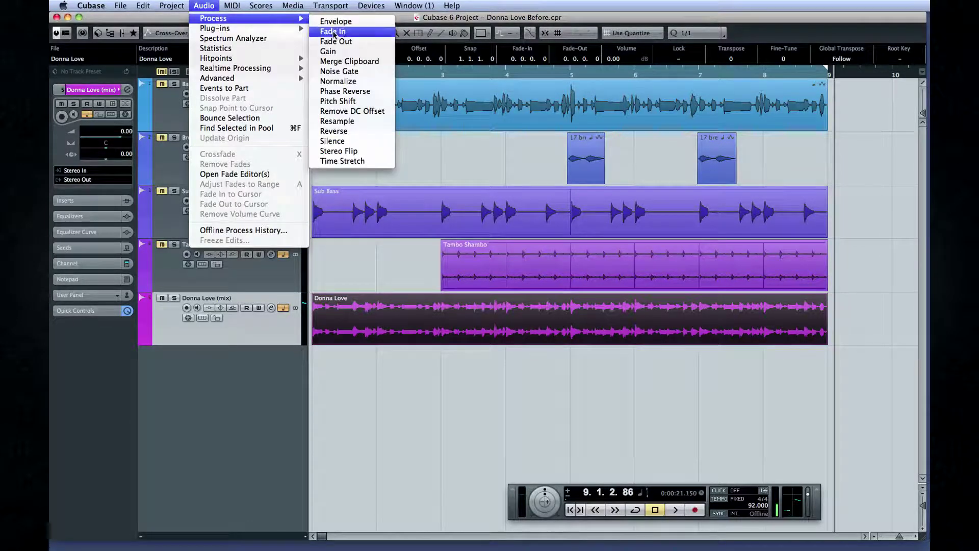
left_click(356, 103)
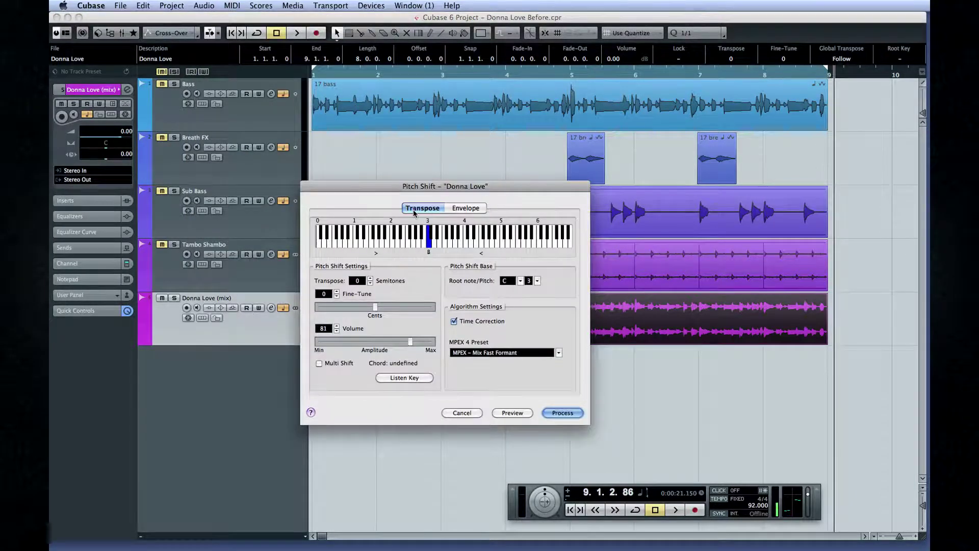
left_click(455, 210)
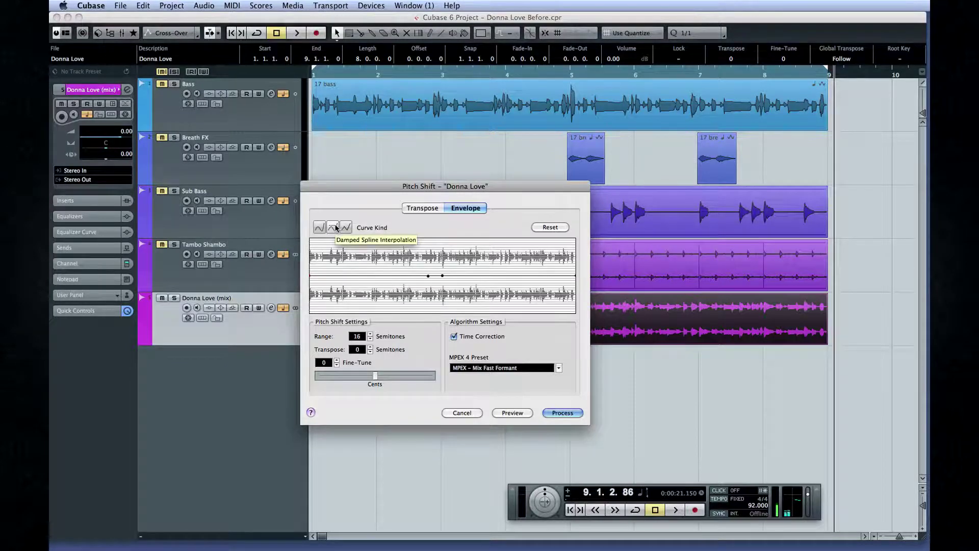
left_click(454, 338)
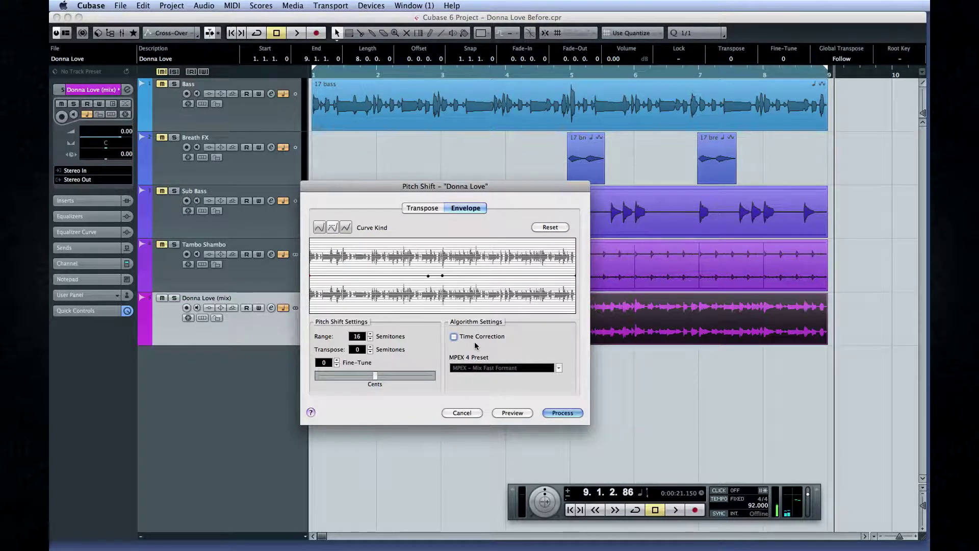
Draw a V-shaped mid-way dip in the pitch envelope and process it on Donna Love.
left_click_drag(429, 276, 428, 275)
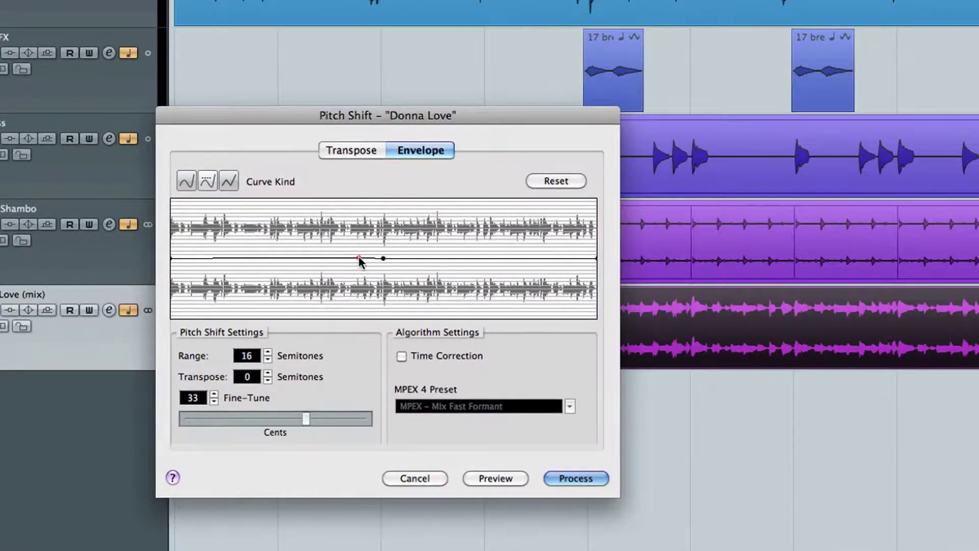
left_click_drag(360, 256, 360, 258)
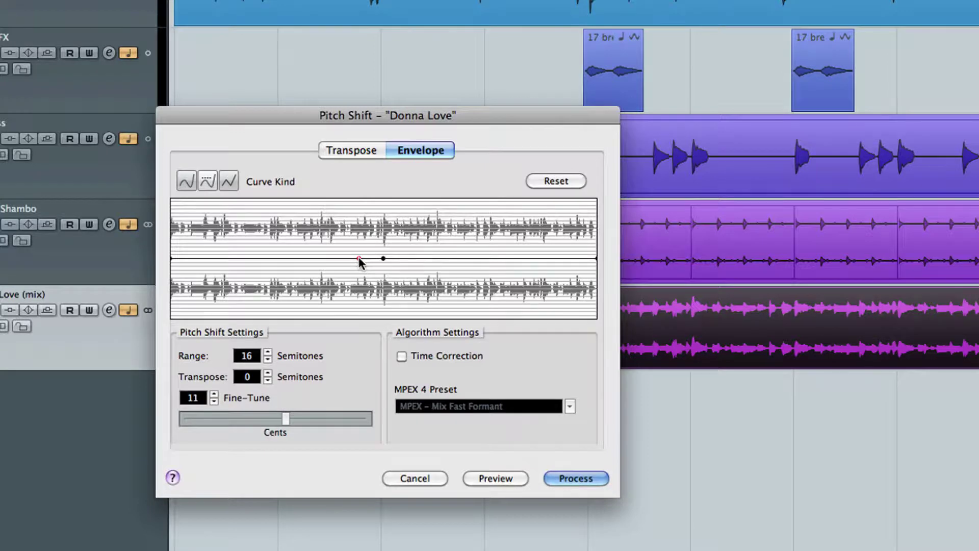
left_click(383, 259)
left_click_drag(380, 258, 375, 276)
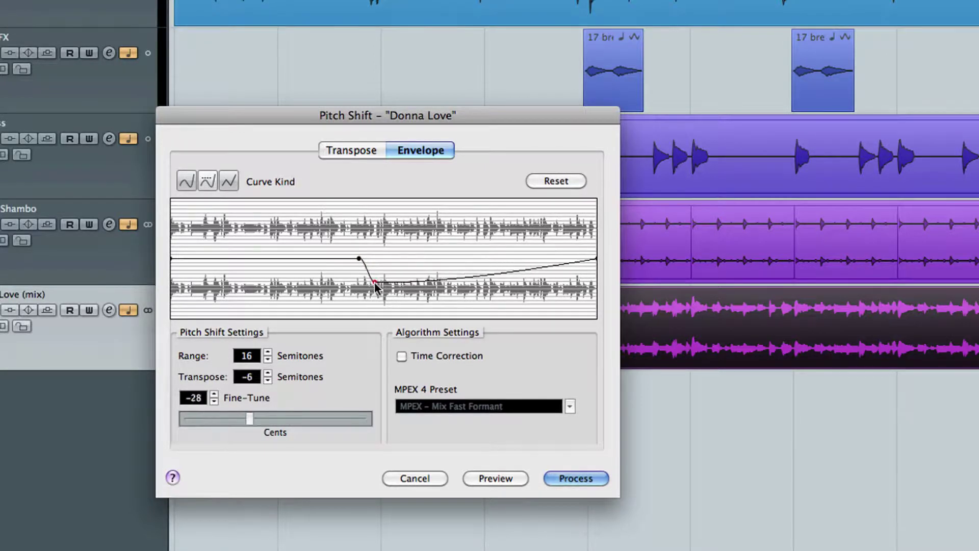
left_click_drag(374, 282, 384, 258)
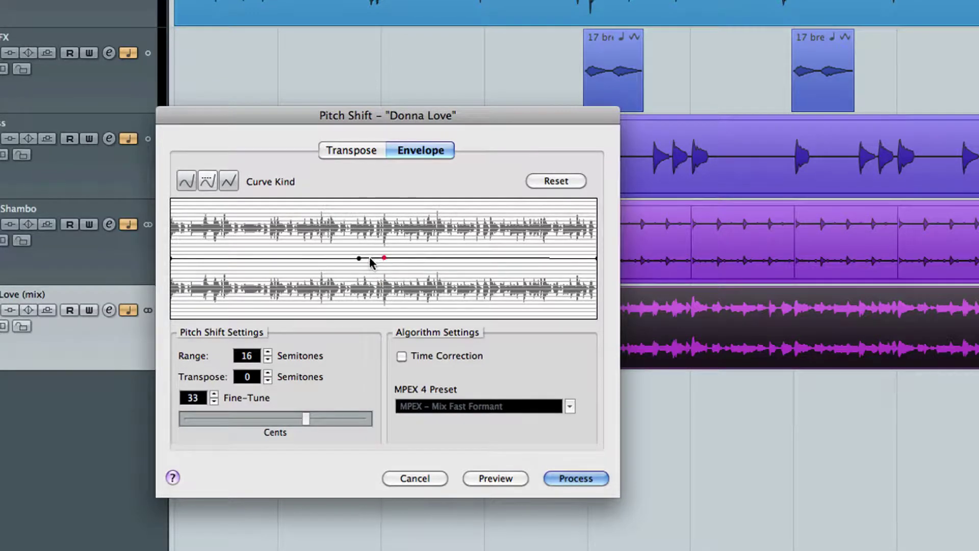
left_click(369, 259)
left_click_drag(361, 259, 381, 260)
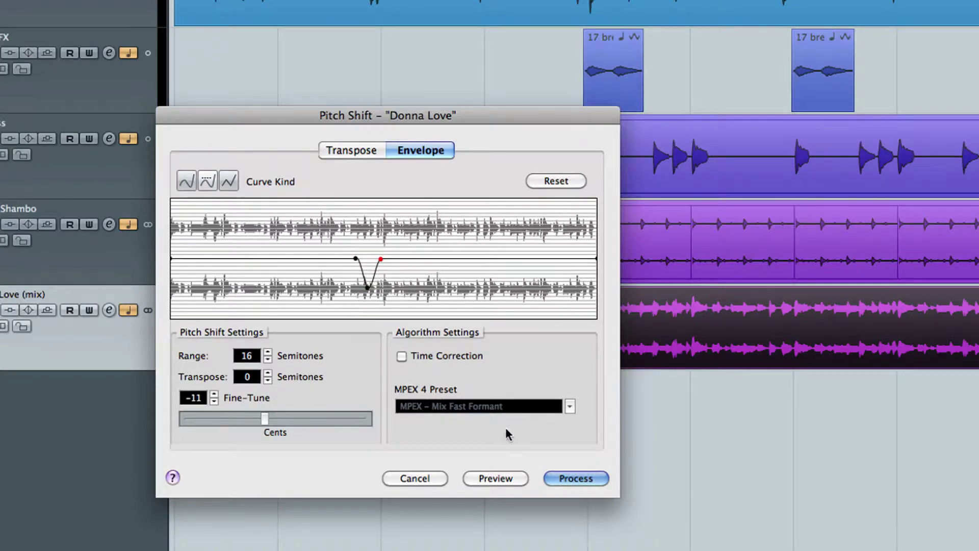
left_click(571, 479)
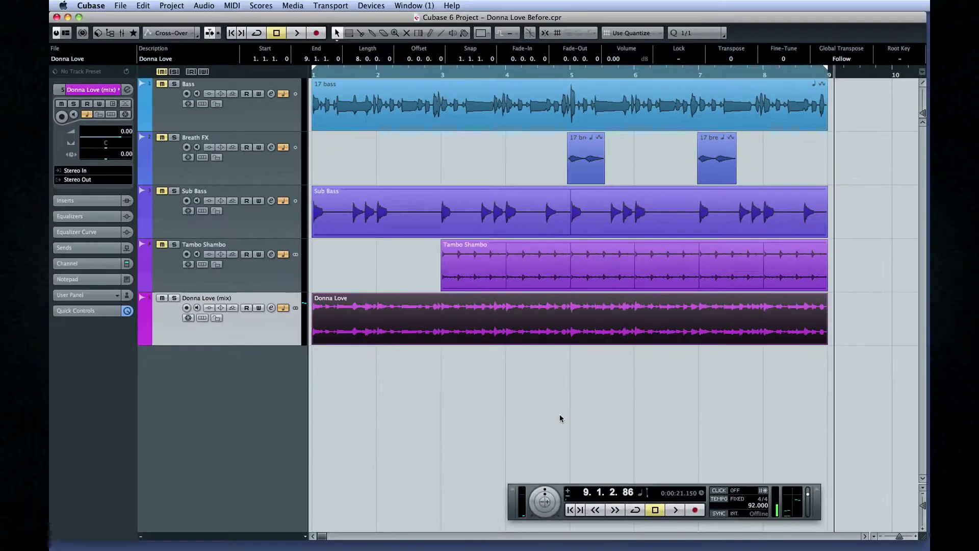
Play back the pitch-dipped Donna Love mix, stop it, then bring up Edit > History.
left_click(679, 510)
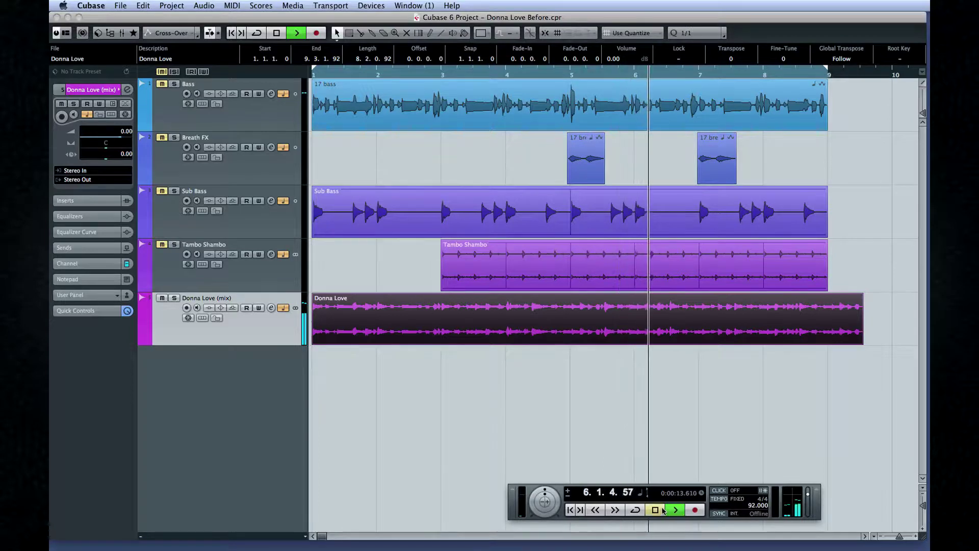
left_click(661, 510)
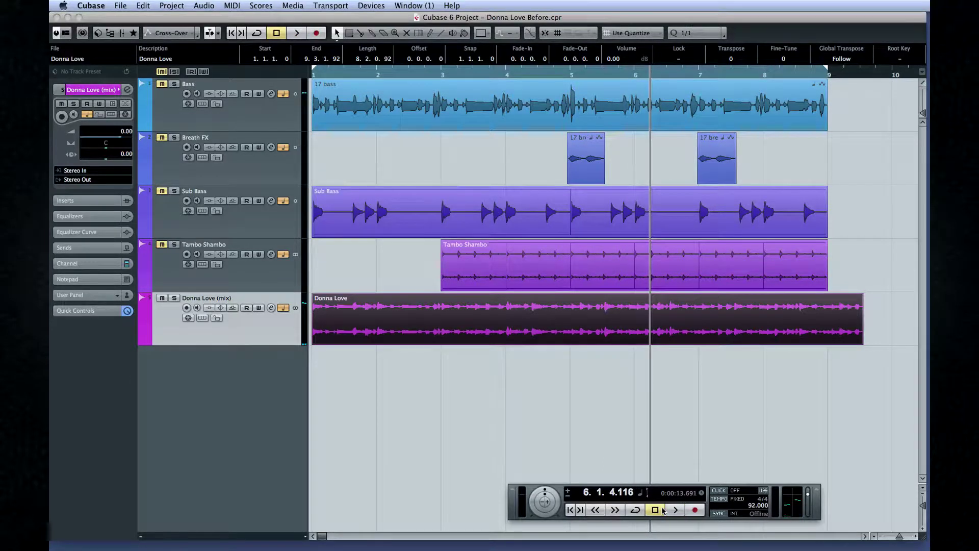
left_click(143, 5)
Undo the Pitch Shift from the Edit History and close the history window.
left_click(153, 38)
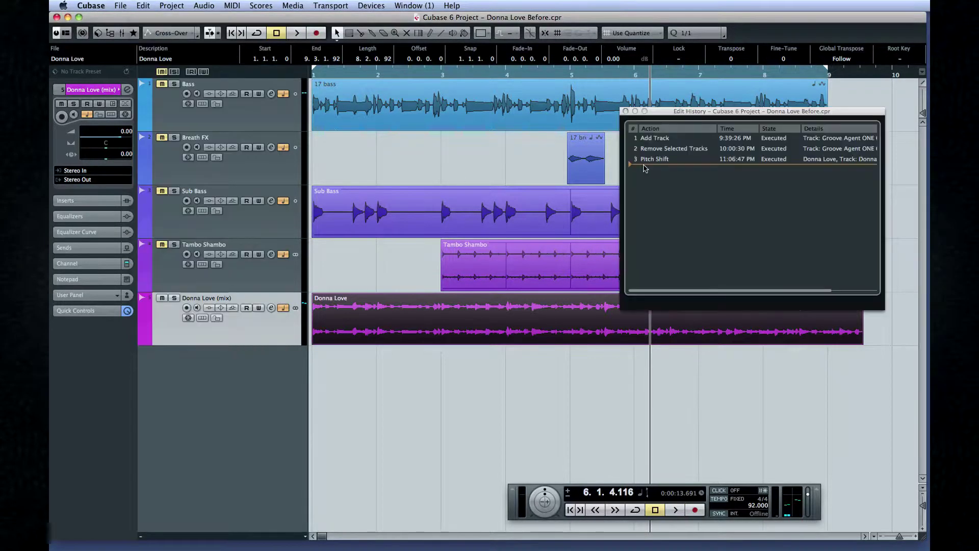
key("super+z")
left_click(626, 111)
Reprocess the Donna Love event with the same pitch dip and Time Correction enabled.
left_click(526, 316)
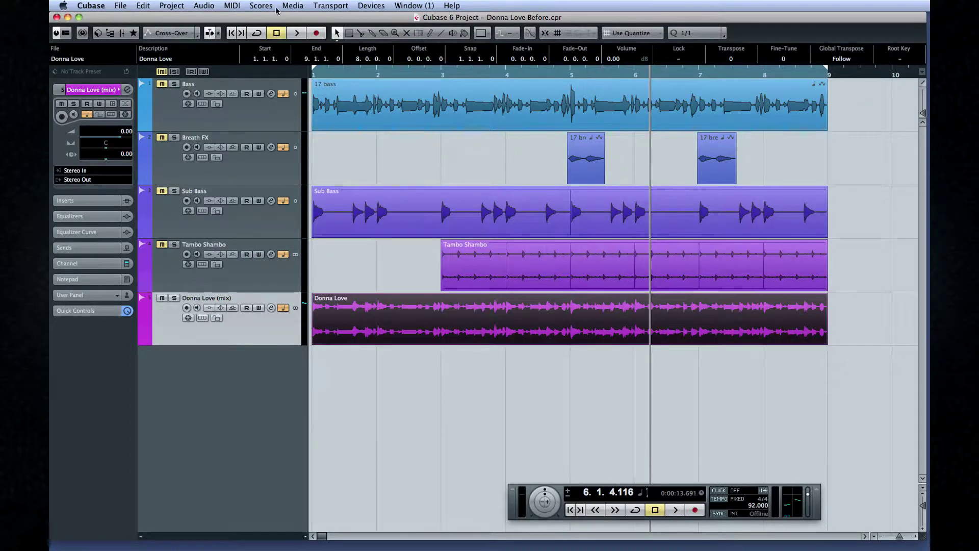
left_click(207, 5)
mouse_move(213, 18)
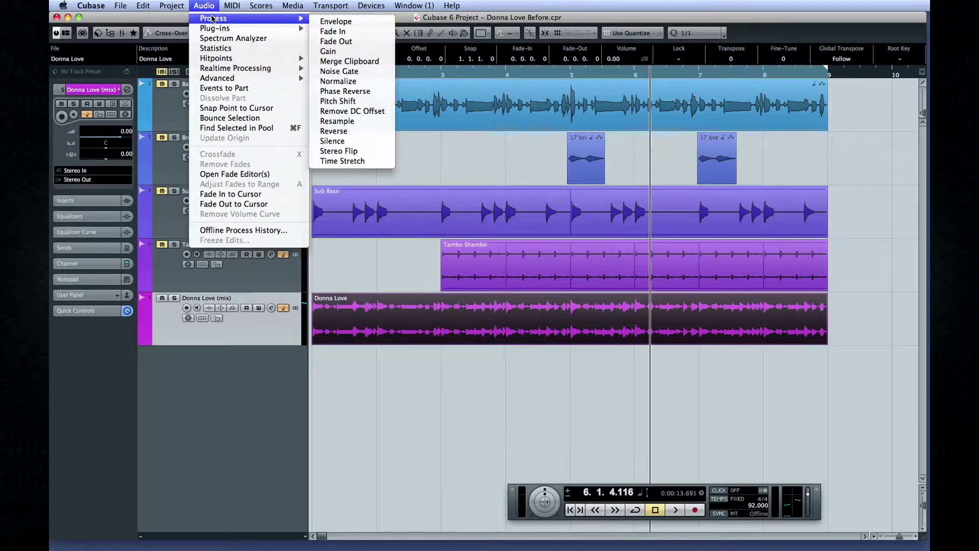
left_click(344, 101)
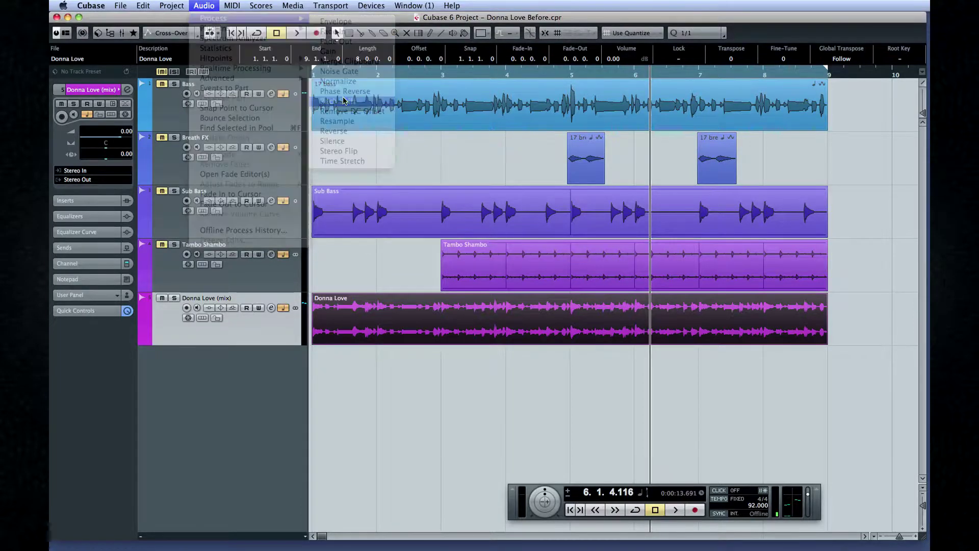
left_click(454, 337)
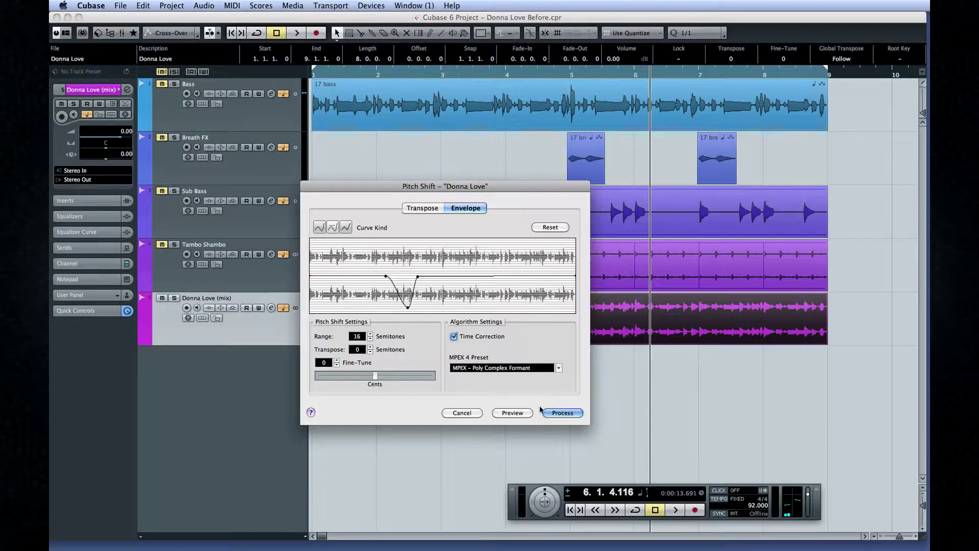
left_click(547, 413)
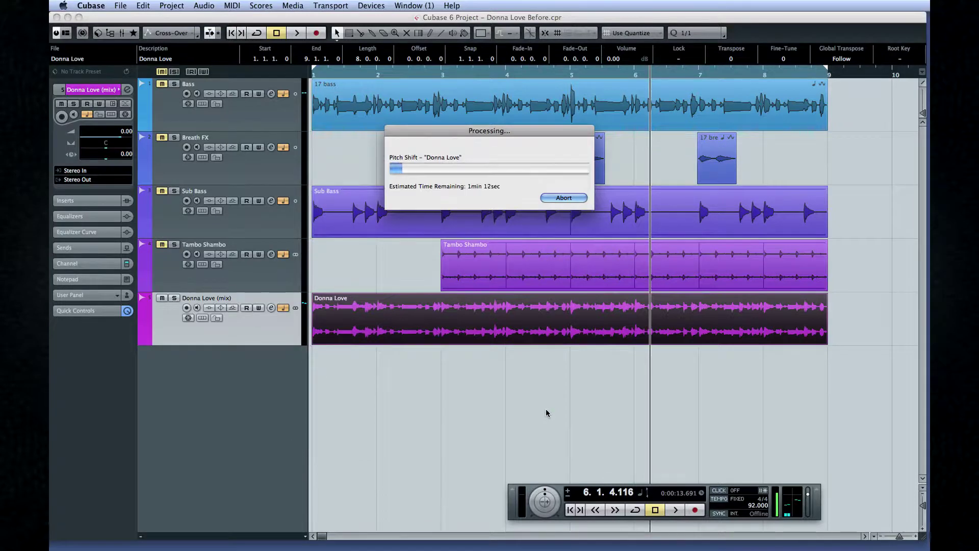
Play back the time-corrected Donna Love mix, now ending at bar 9, then stop.
left_click(675, 510)
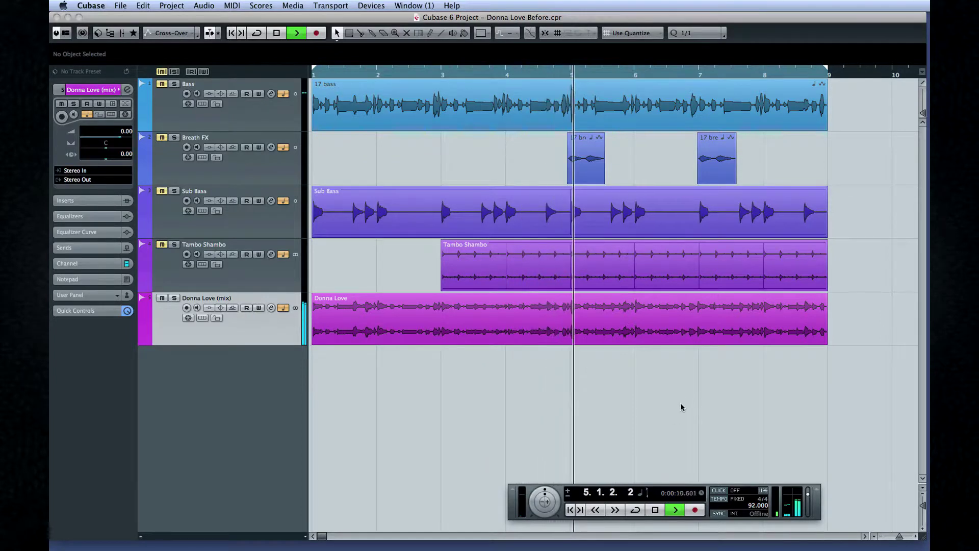
left_click(656, 511)
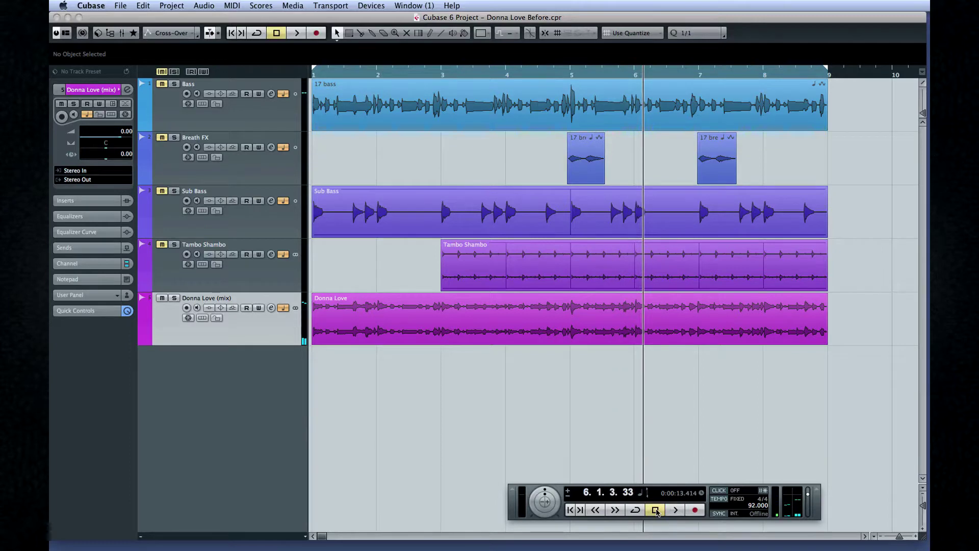